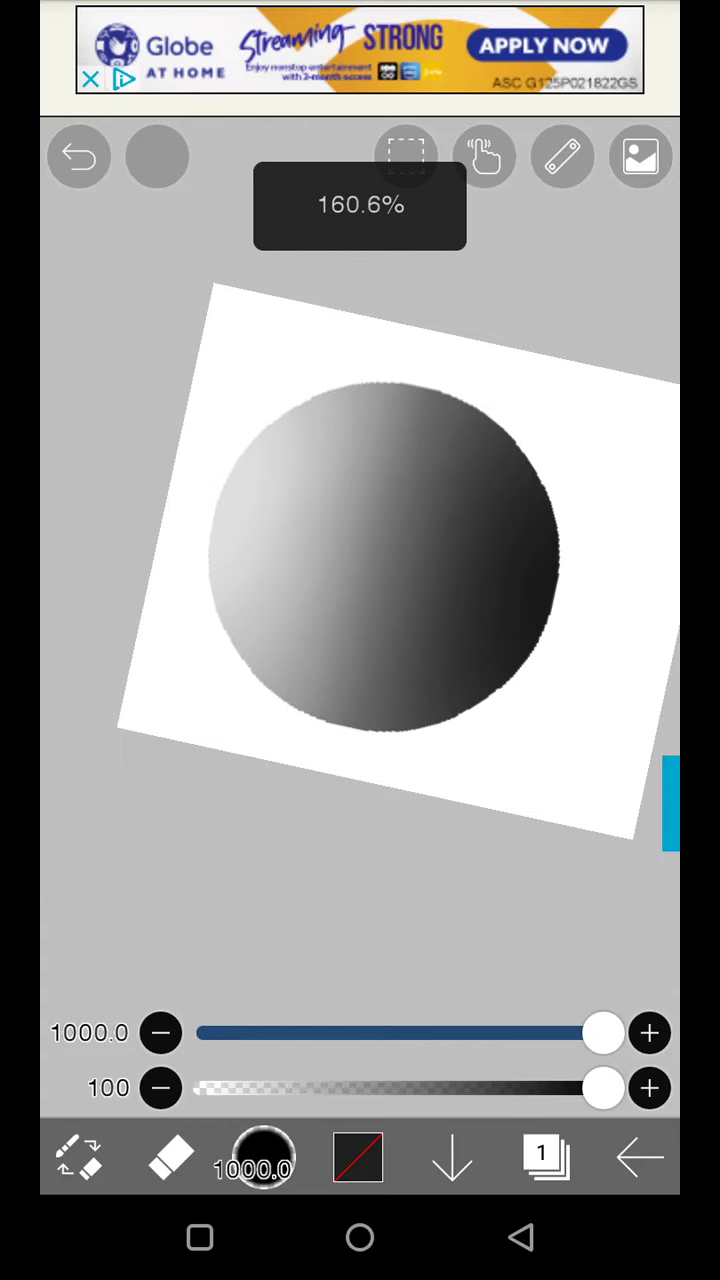
{"action": "scroll", "coordinate": [360, 600], "scroll_direction": "down", "scroll_amount": 3}
{"action": "scroll", "coordinate": [360, 600], "scroll_direction": "up", "scroll_amount": 5}
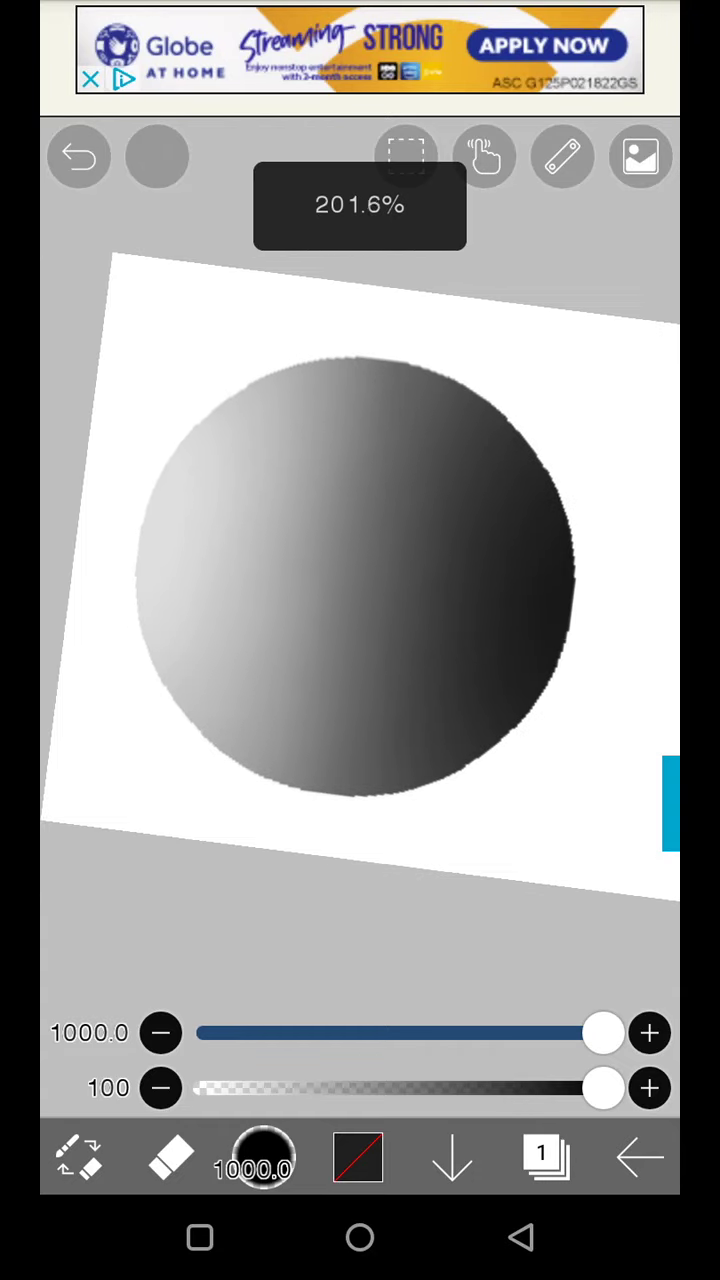
{"action": "scroll", "coordinate": [360, 600], "scroll_direction": "down", "scroll_amount": 2}
{"action": "scroll", "coordinate": [360, 600], "scroll_direction": "down", "scroll_amount": 1}
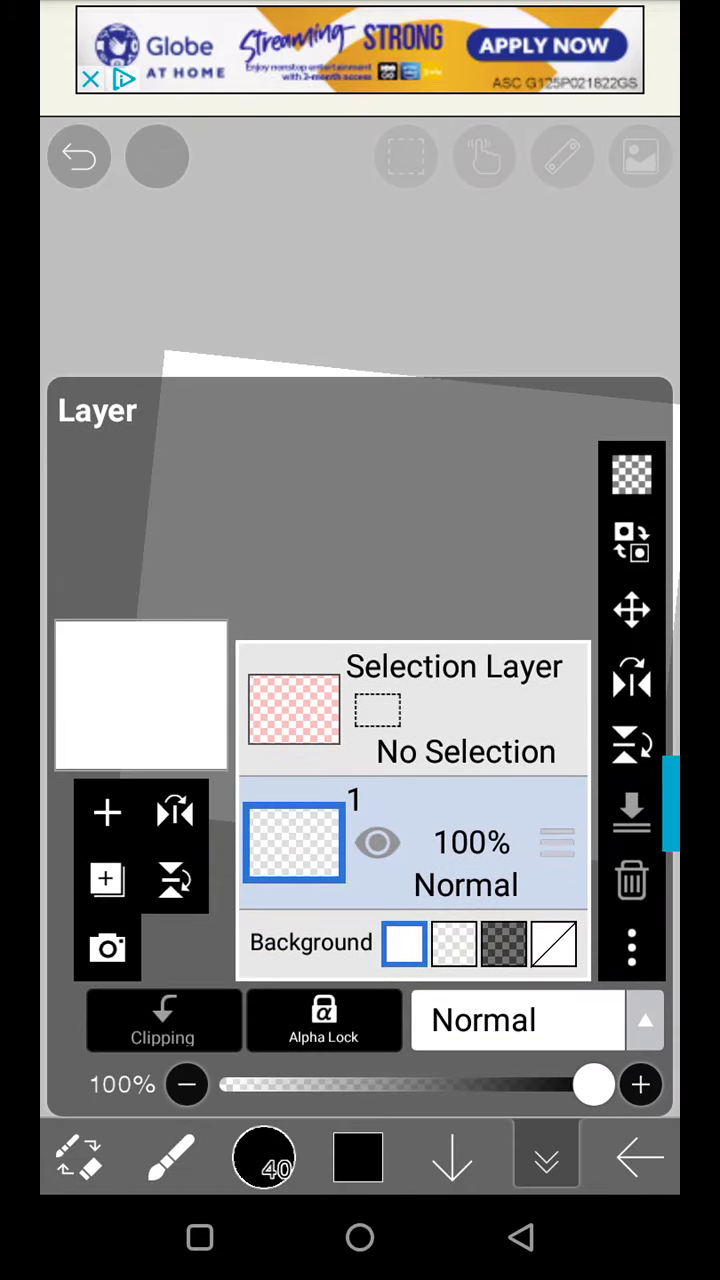
- Stamp a size-260 round dab on the Selection Layer and return to Layer 1 as a circular selection
{"action": "left_click", "coordinate": [394, 700]}
{"action": "left_click", "coordinate": [520, 1238]}
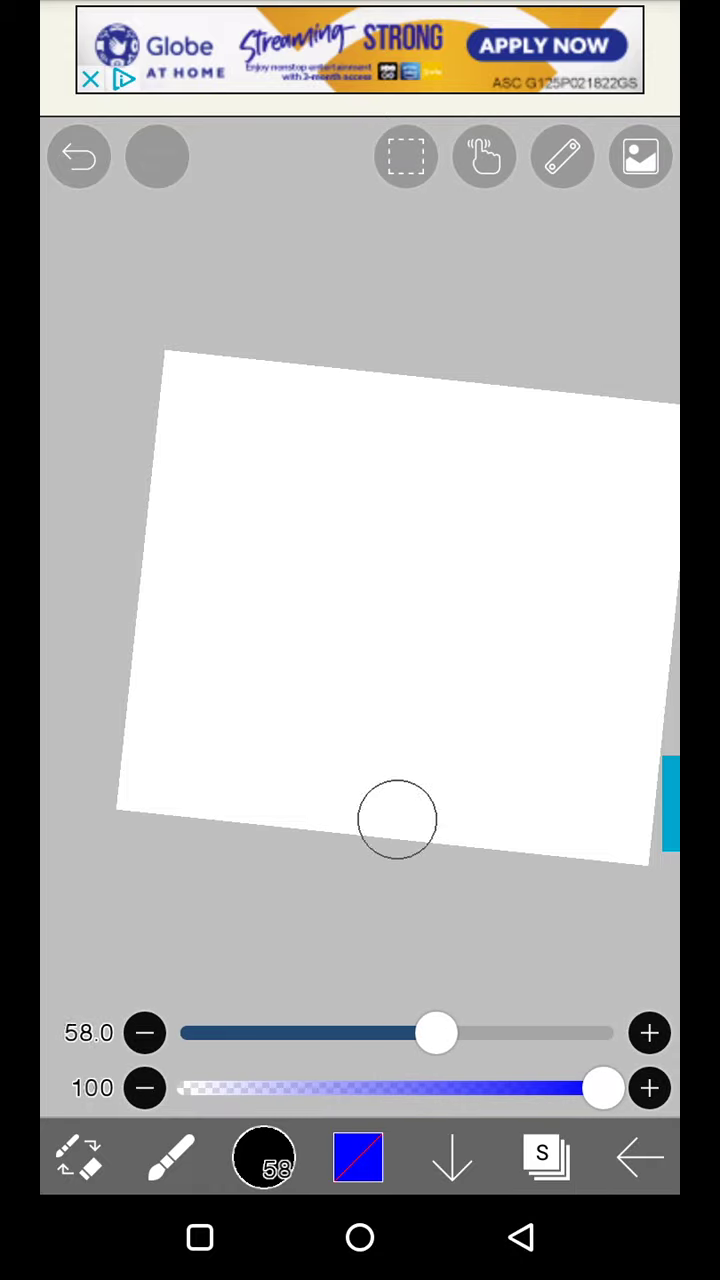
{"action": "left_click", "coordinate": [405, 614]}
{"action": "left_click", "coordinate": [546, 1158]}
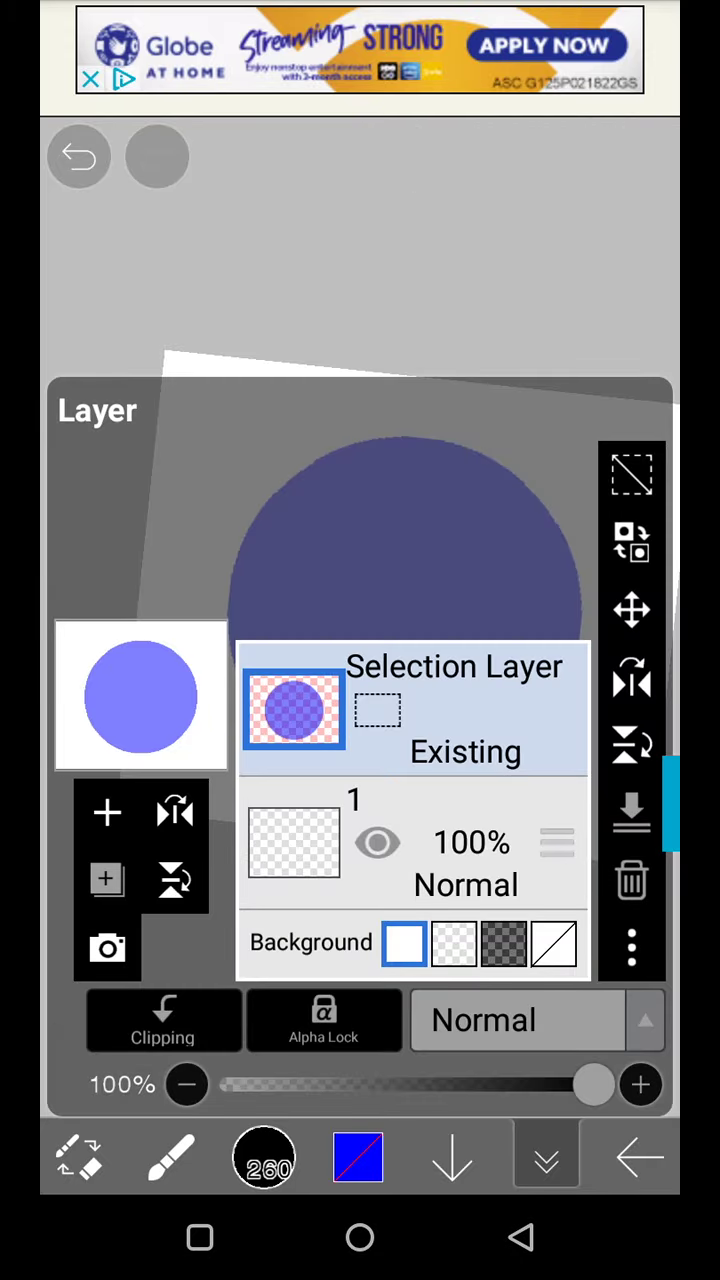
{"action": "left_click", "coordinate": [297, 843]}
{"action": "left_click", "coordinate": [520, 1238]}
{"action": "scroll", "coordinate": [360, 640], "scroll_direction": "up", "scroll_amount": 3}
- With brush size 77, undo a test stroke and paint black along the circle's right edge
{"action": "left_click_drag", "start_coordinate": [604, 1033], "coordinate": [466, 1033]}
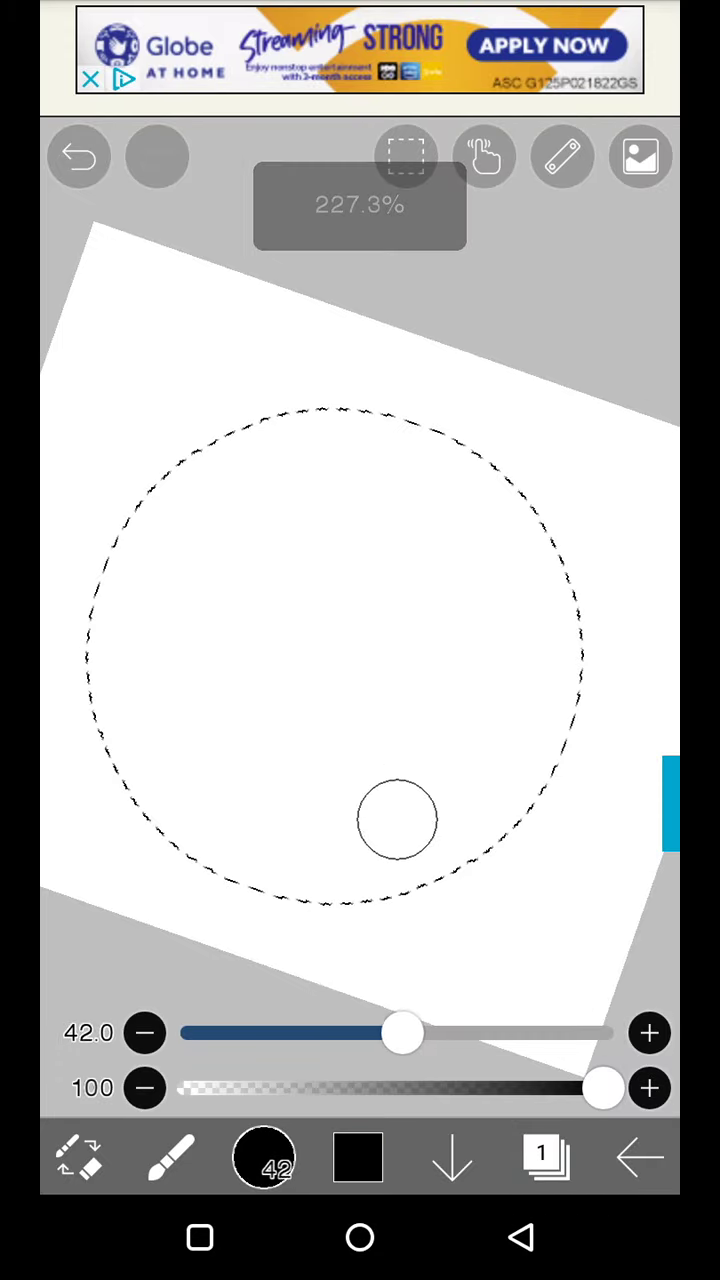
{"action": "left_click_drag", "start_coordinate": [630, 550], "coordinate": [530, 750]}
{"action": "left_click", "coordinate": [78, 156]}
{"action": "scroll", "coordinate": [360, 640], "scroll_direction": "down", "scroll_amount": 1}
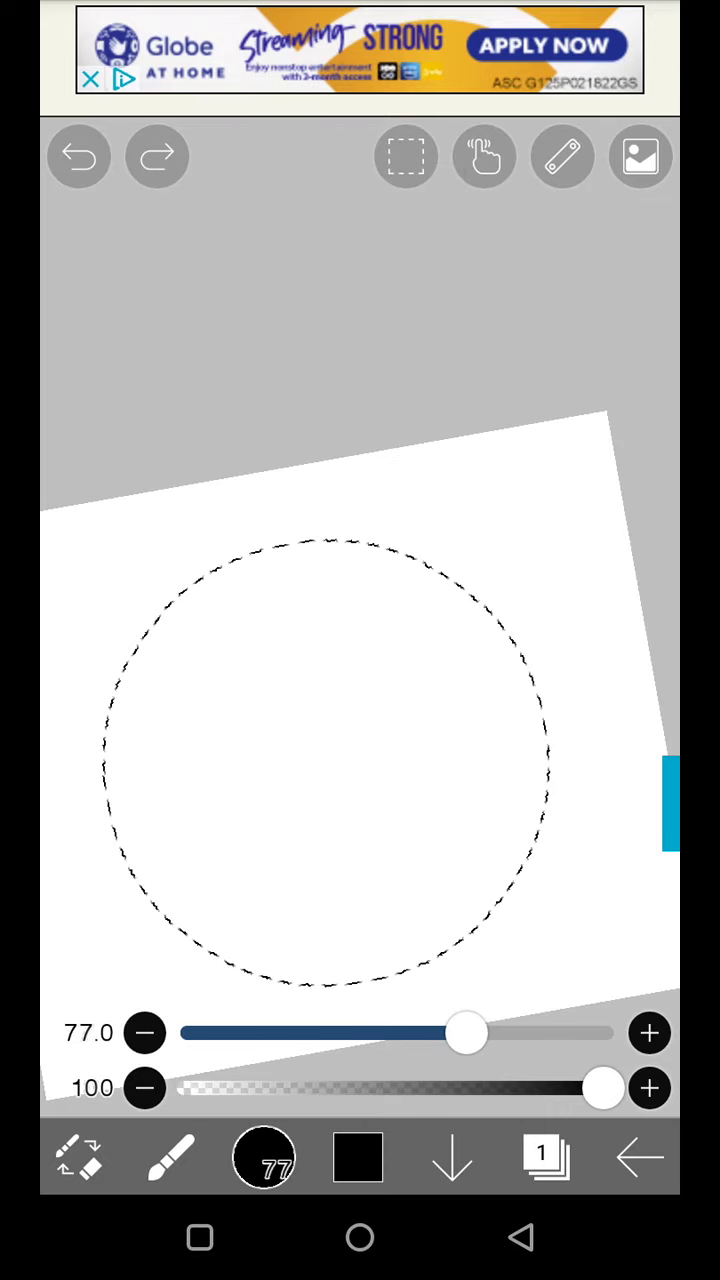
{"action": "scroll", "coordinate": [360, 640], "scroll_direction": "down", "scroll_amount": 1}
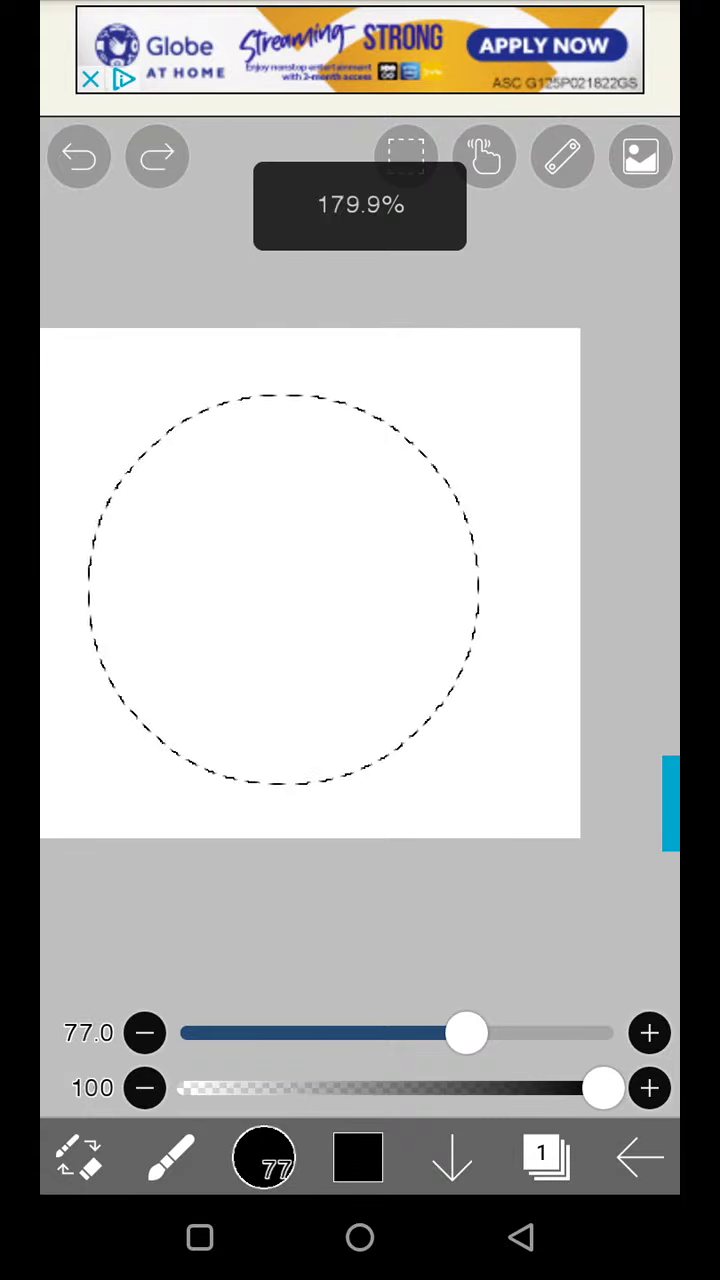
{"action": "scroll", "coordinate": [360, 640], "scroll_direction": "up", "scroll_amount": 2}
{"action": "left_click_drag", "start_coordinate": [520, 920], "coordinate": [545, 460]}
{"action": "scroll", "coordinate": [360, 640], "scroll_direction": "down", "scroll_amount": 1}
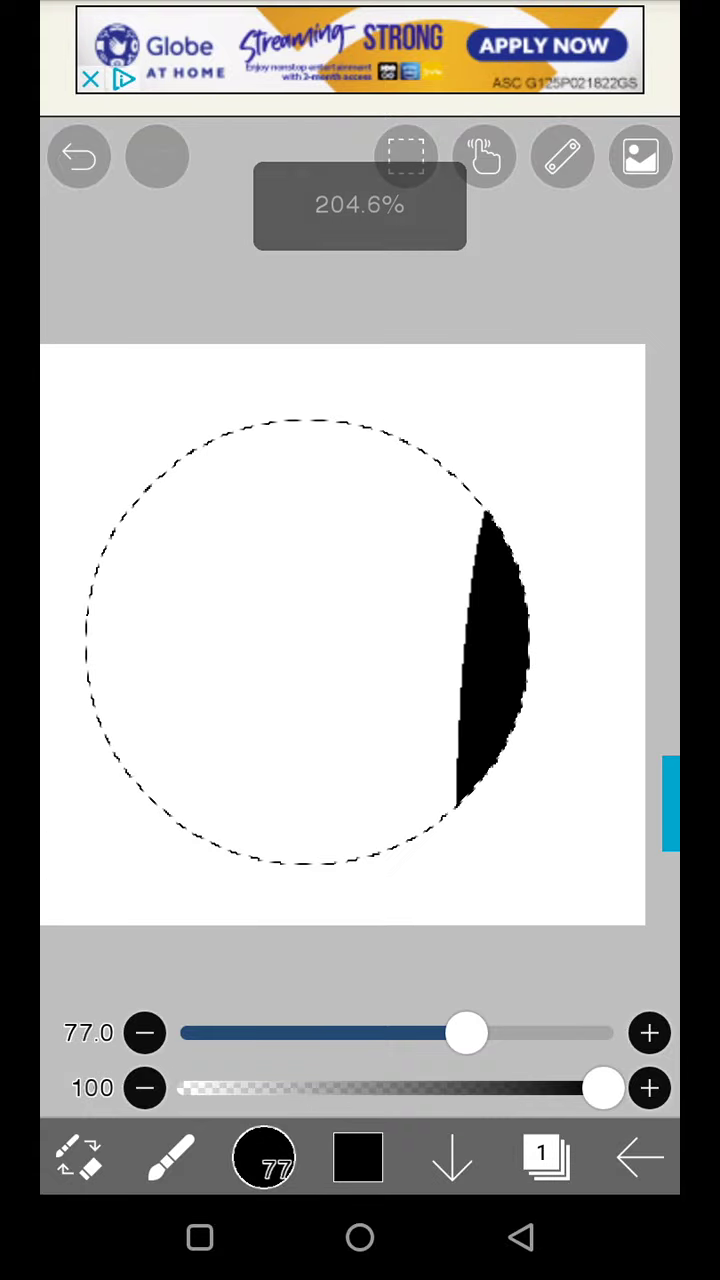
- Confirm black as the paint colour and fill the right half of the circle with it
{"action": "left_click", "coordinate": [357, 1158]}
{"action": "left_click", "coordinate": [345, 480]}
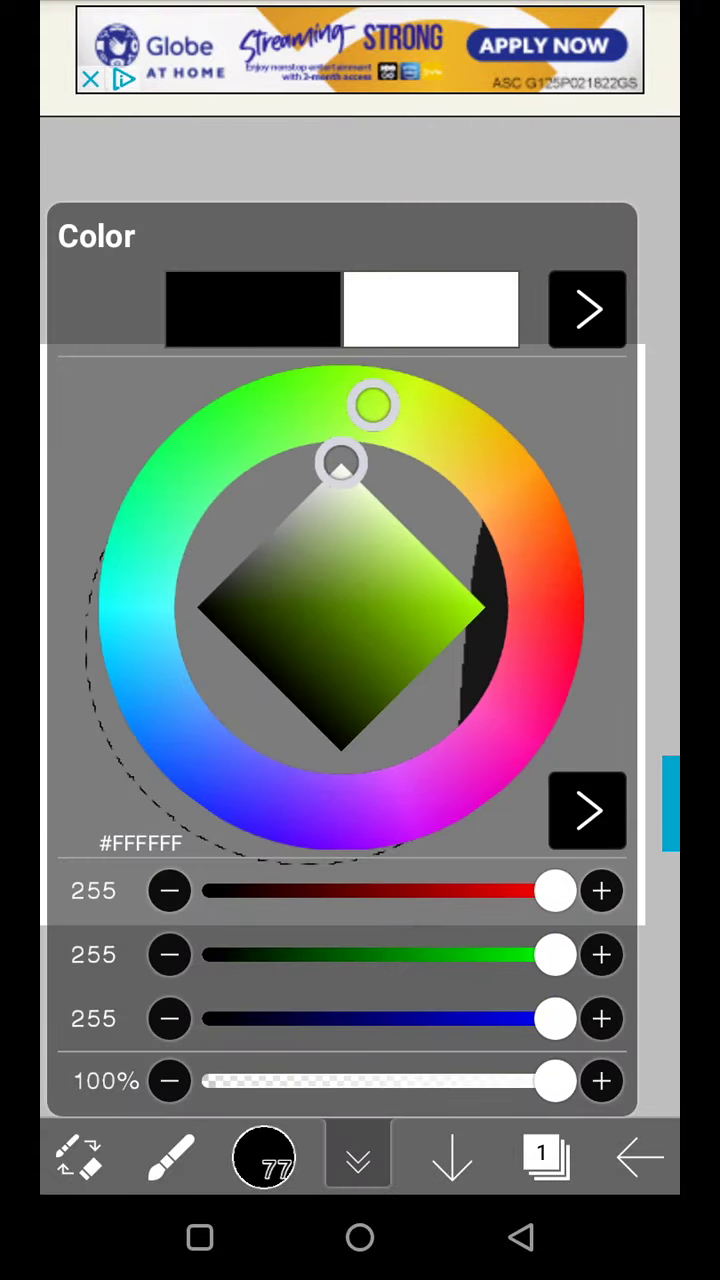
{"action": "left_click", "coordinate": [340, 750]}
{"action": "left_click", "coordinate": [357, 1158]}
{"action": "left_click_drag", "start_coordinate": [445, 440], "coordinate": [415, 860]}
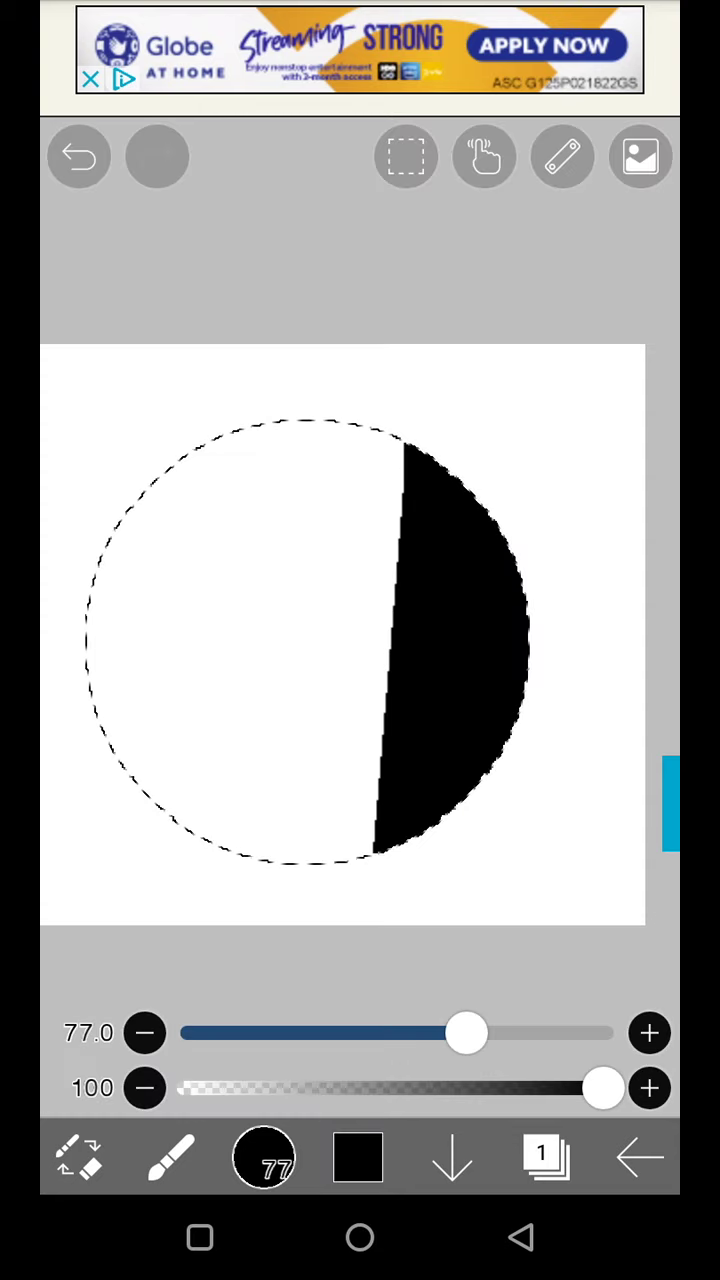
{"action": "left_click_drag", "start_coordinate": [415, 405], "coordinate": [415, 980]}
- Paint a mid-grey vertical band down the middle of the circle
{"action": "left_click", "coordinate": [357, 1158]}
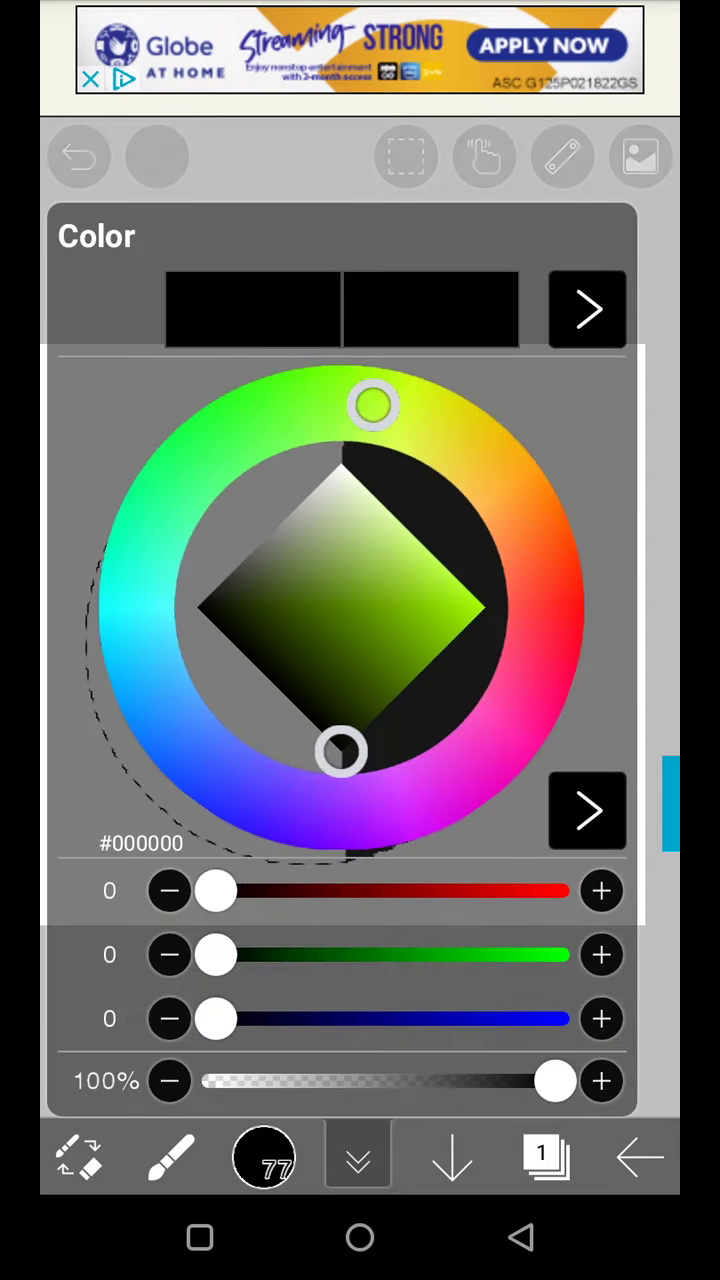
{"action": "left_click_drag", "start_coordinate": [340, 750], "coordinate": [275, 525]}
{"action": "left_click", "coordinate": [357, 1158]}
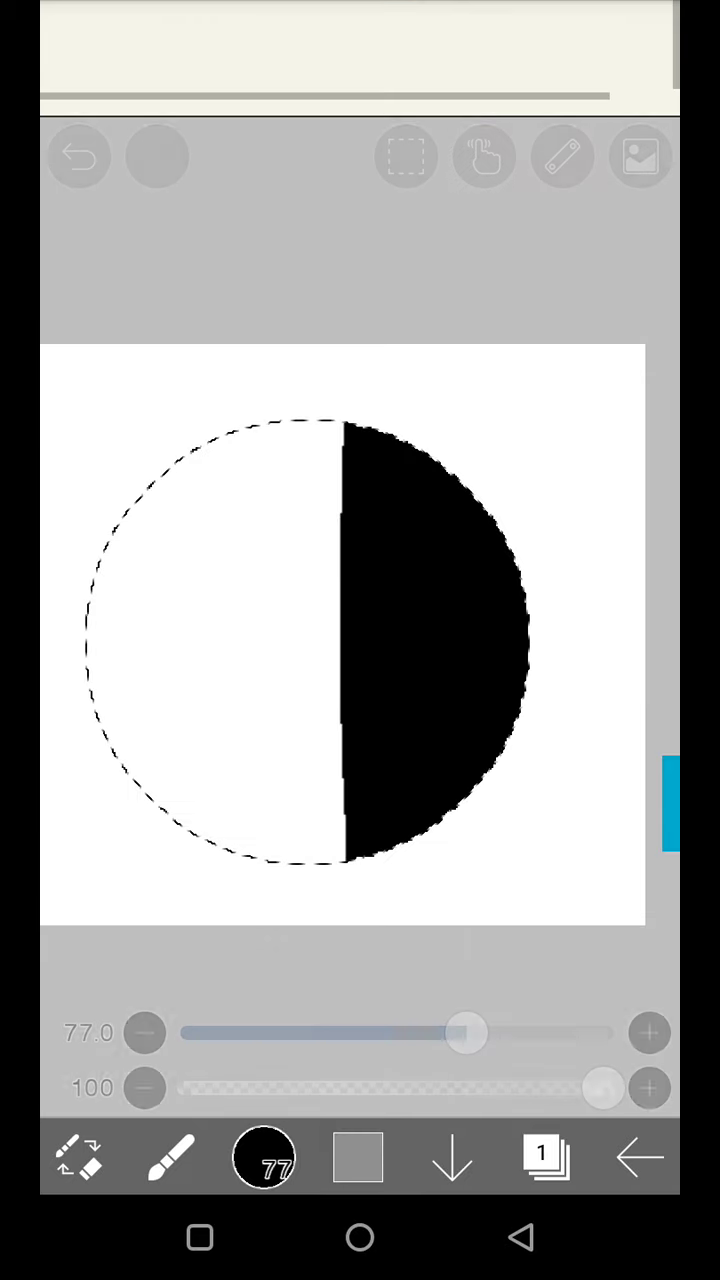
{"action": "mouse_move", "coordinate": [335, 350]}
{"action": "left_mouse_down"}
{"action": "mouse_move", "coordinate": [330, 930]}
{"action": "mouse_move", "coordinate": [300, 1000]}
{"action": "left_mouse_up"}
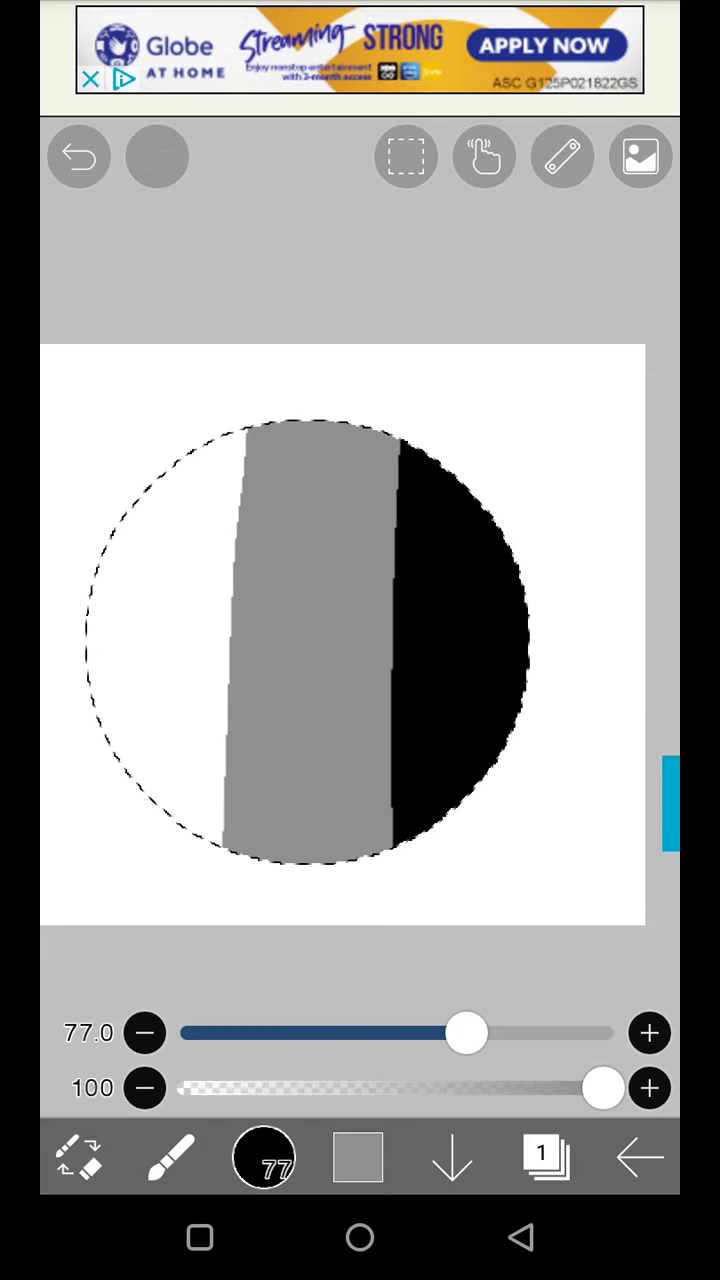
- Try white, return to black and paint over the right of the circle again
{"action": "left_click", "coordinate": [357, 1158]}
{"action": "left_click_drag", "start_coordinate": [278, 525], "coordinate": [340, 465]}
{"action": "left_click", "coordinate": [357, 1158]}
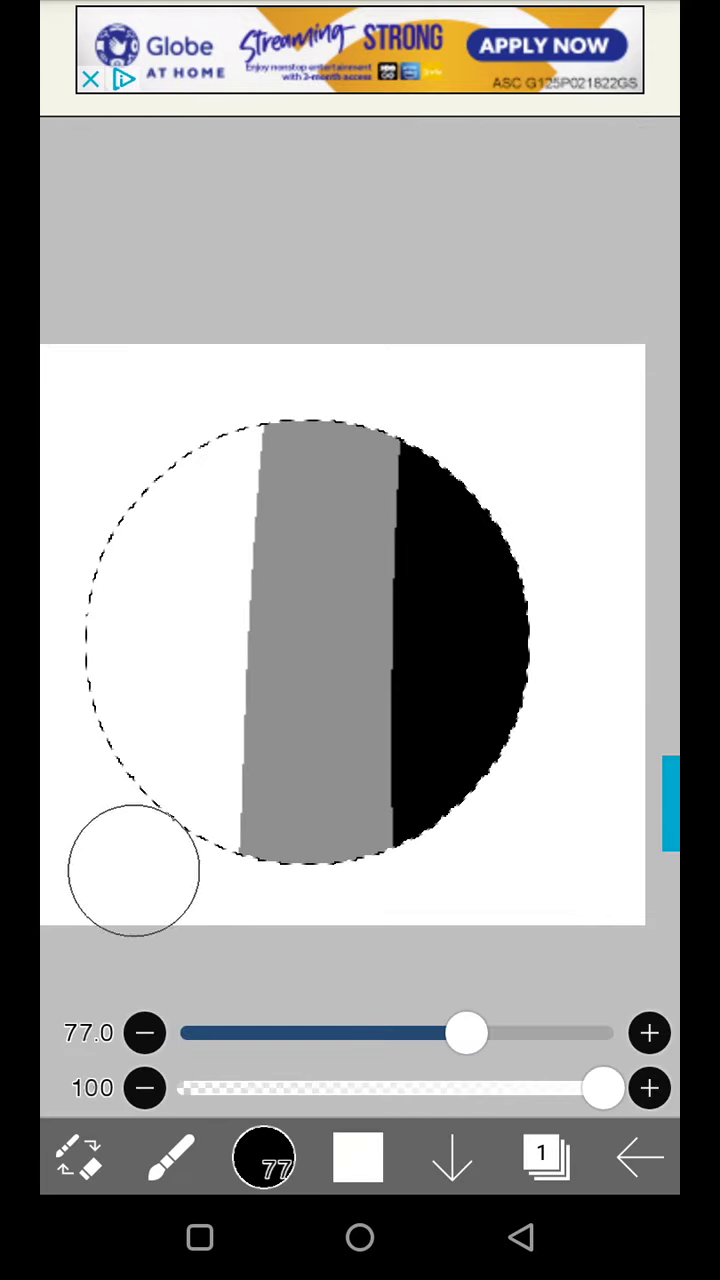
{"action": "scroll", "coordinate": [360, 640], "scroll_direction": "down", "scroll_amount": 2}
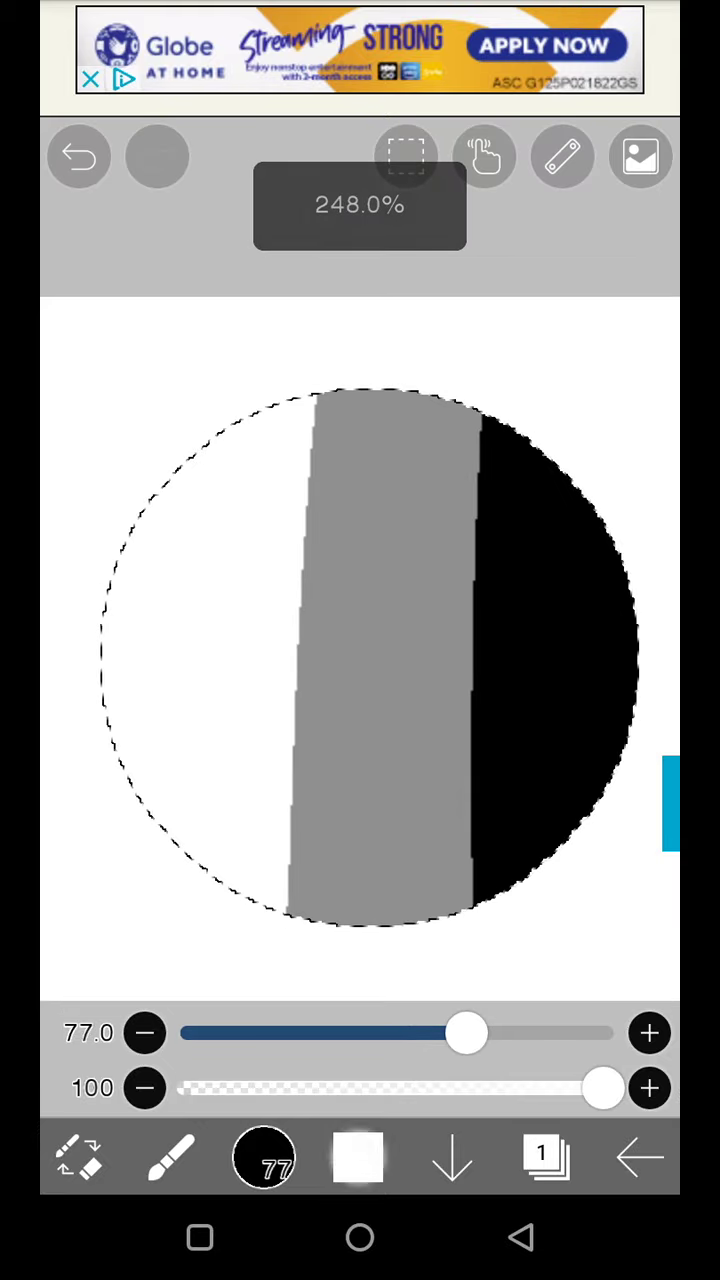
{"action": "left_click", "coordinate": [357, 1158]}
{"action": "left_click_drag", "start_coordinate": [340, 465], "coordinate": [340, 750]}
{"action": "left_click", "coordinate": [357, 1158]}
{"action": "left_click_drag", "start_coordinate": [500, 300], "coordinate": [500, 1000]}
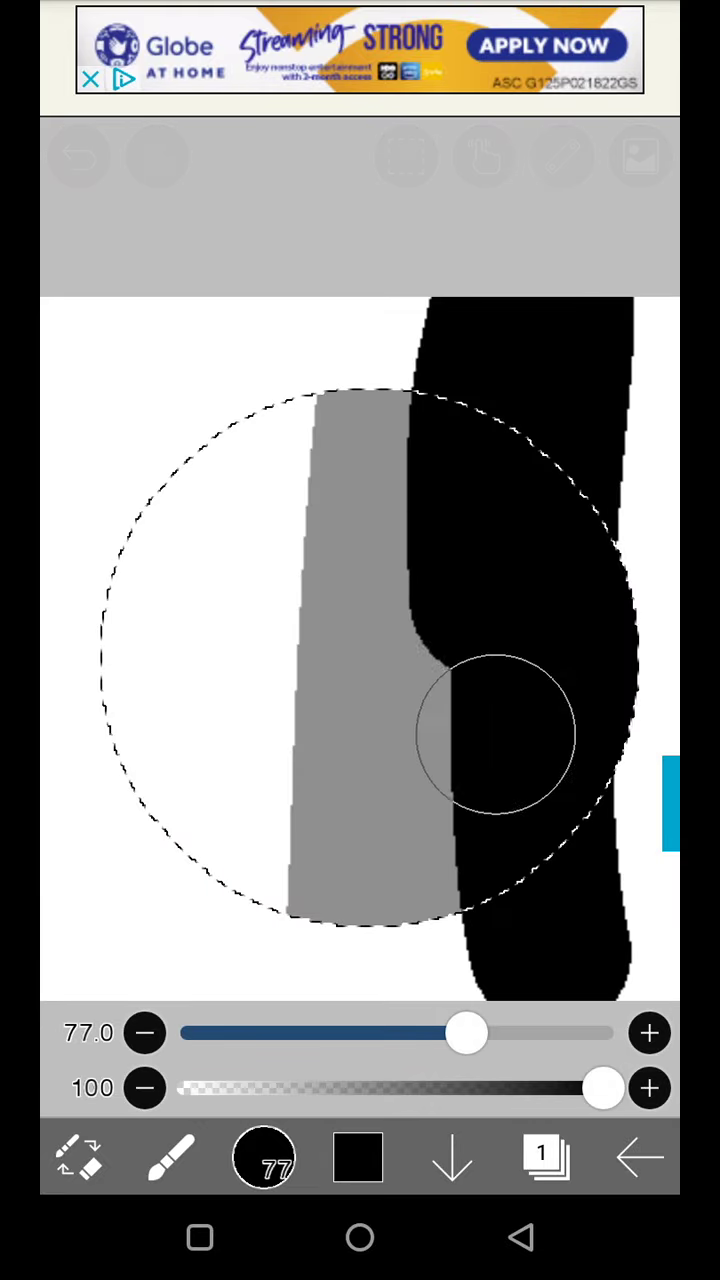
- Pick grey from the preset swatches and repaint the middle band
{"action": "left_click", "coordinate": [357, 1158]}
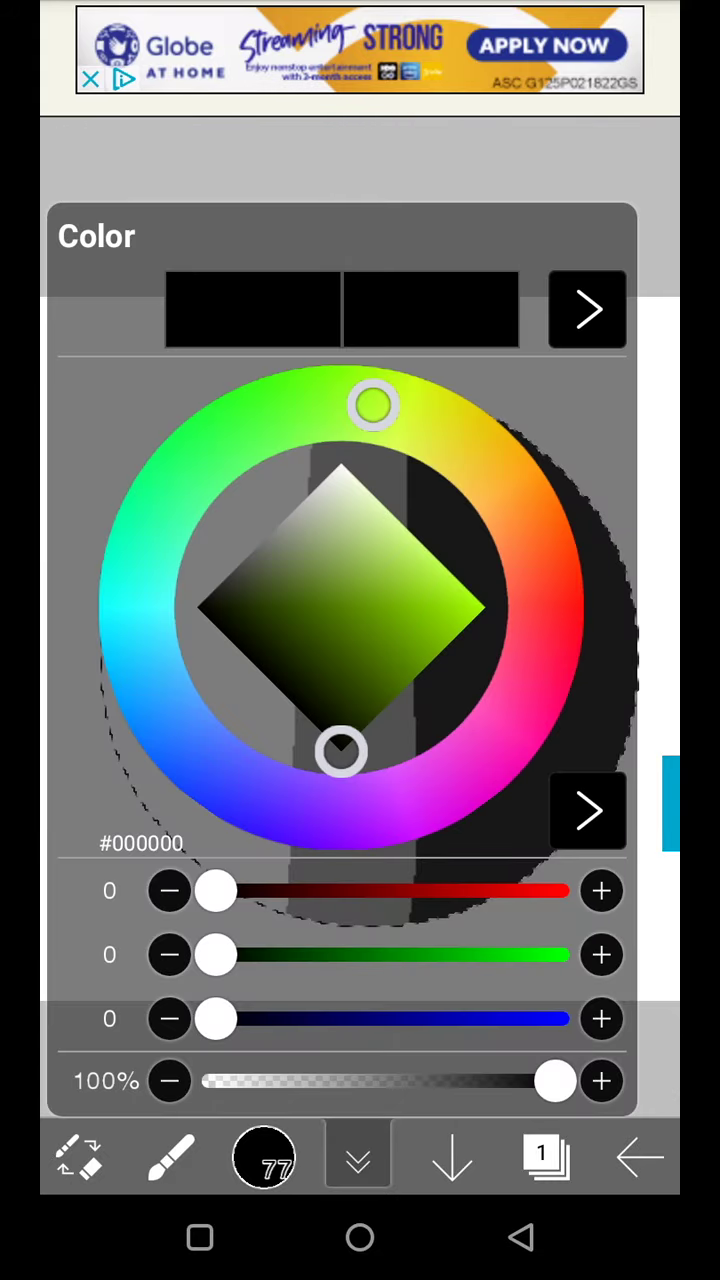
{"action": "left_click", "coordinate": [357, 1158]}
{"action": "left_click", "coordinate": [588, 310]}
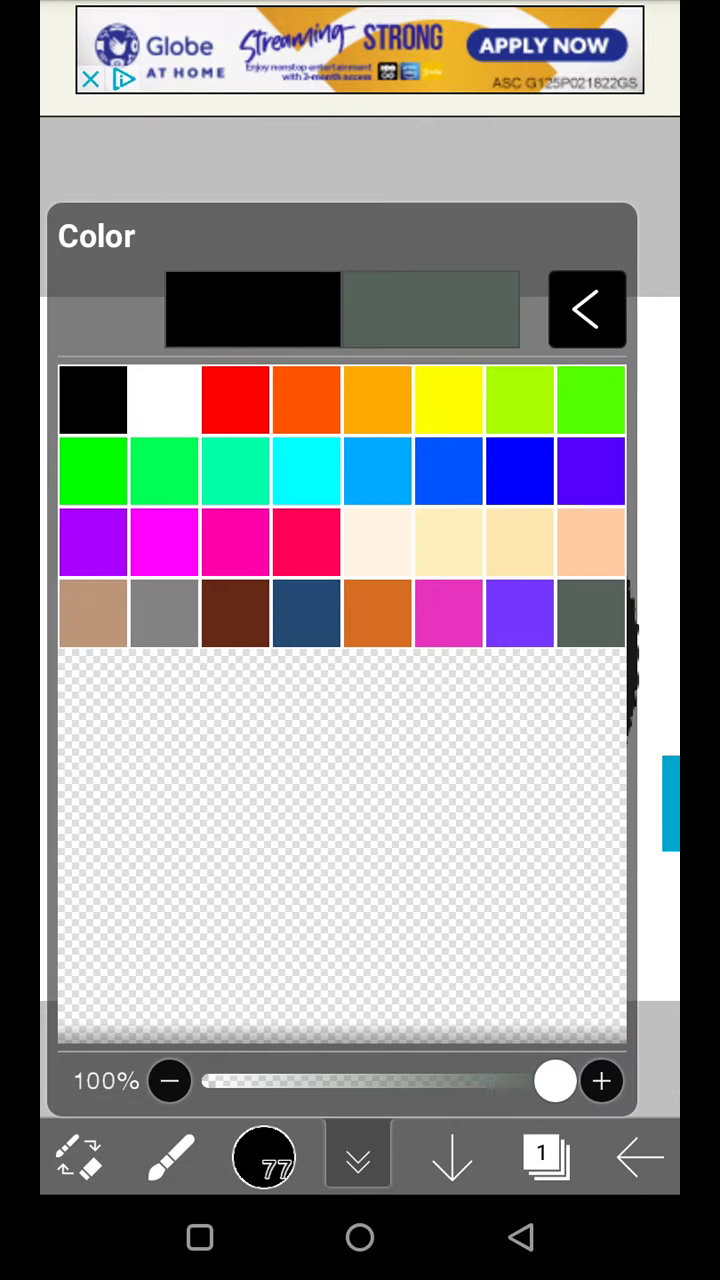
{"action": "left_click", "coordinate": [588, 310]}
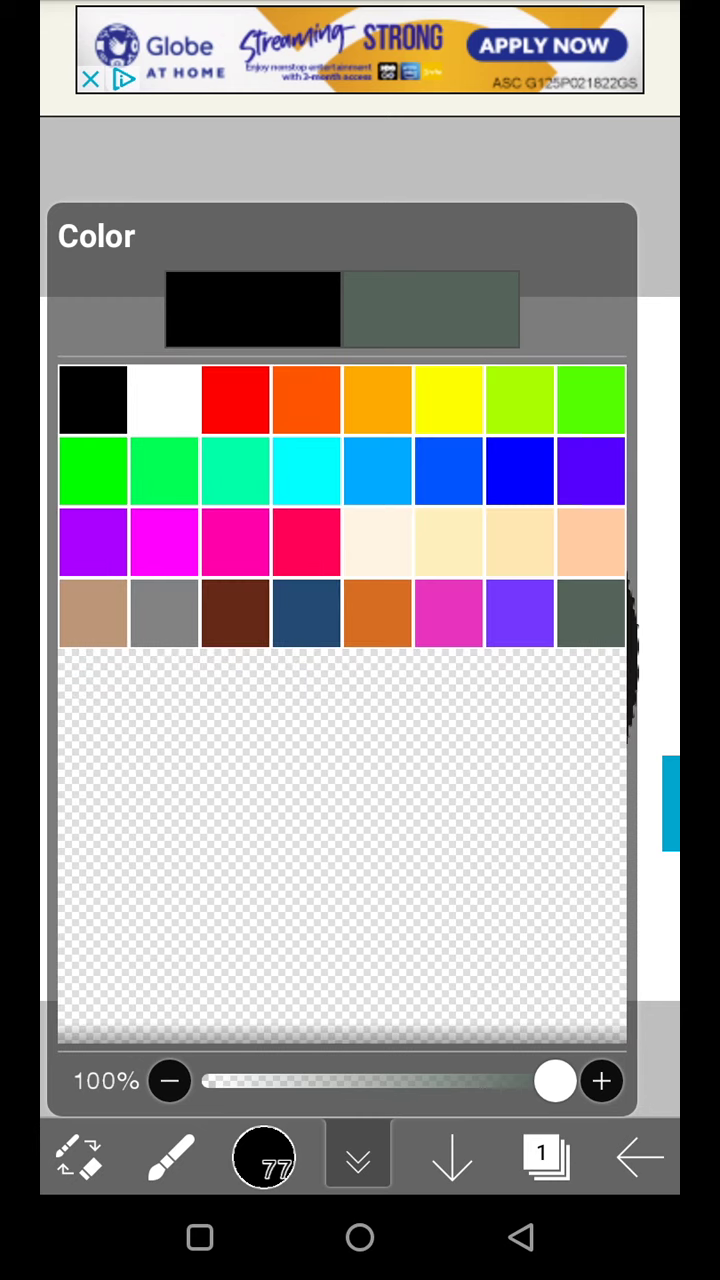
{"action": "left_click", "coordinate": [357, 1158]}
{"action": "left_click_drag", "start_coordinate": [316, 310], "coordinate": [345, 940]}
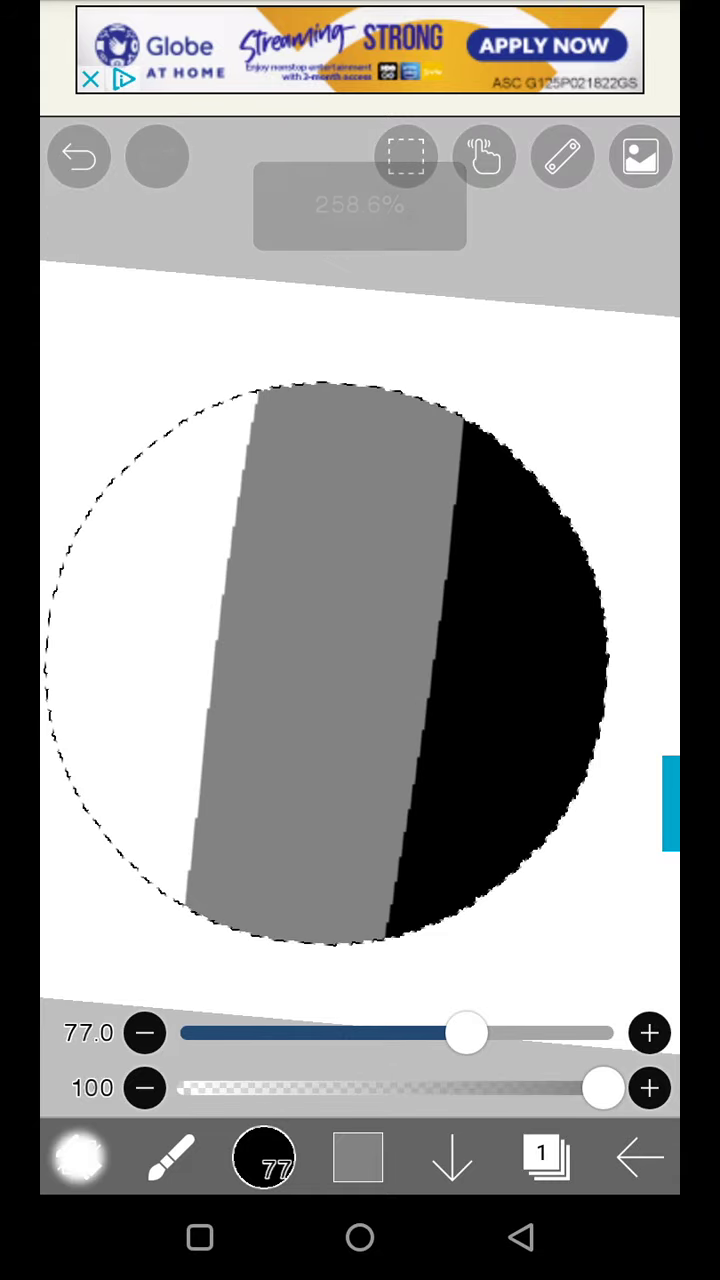
- With a lighter grey and brush size 18, paint a light strip left of the grey band
{"action": "left_click", "coordinate": [80, 1158]}
{"action": "left_click", "coordinate": [80, 1158]}
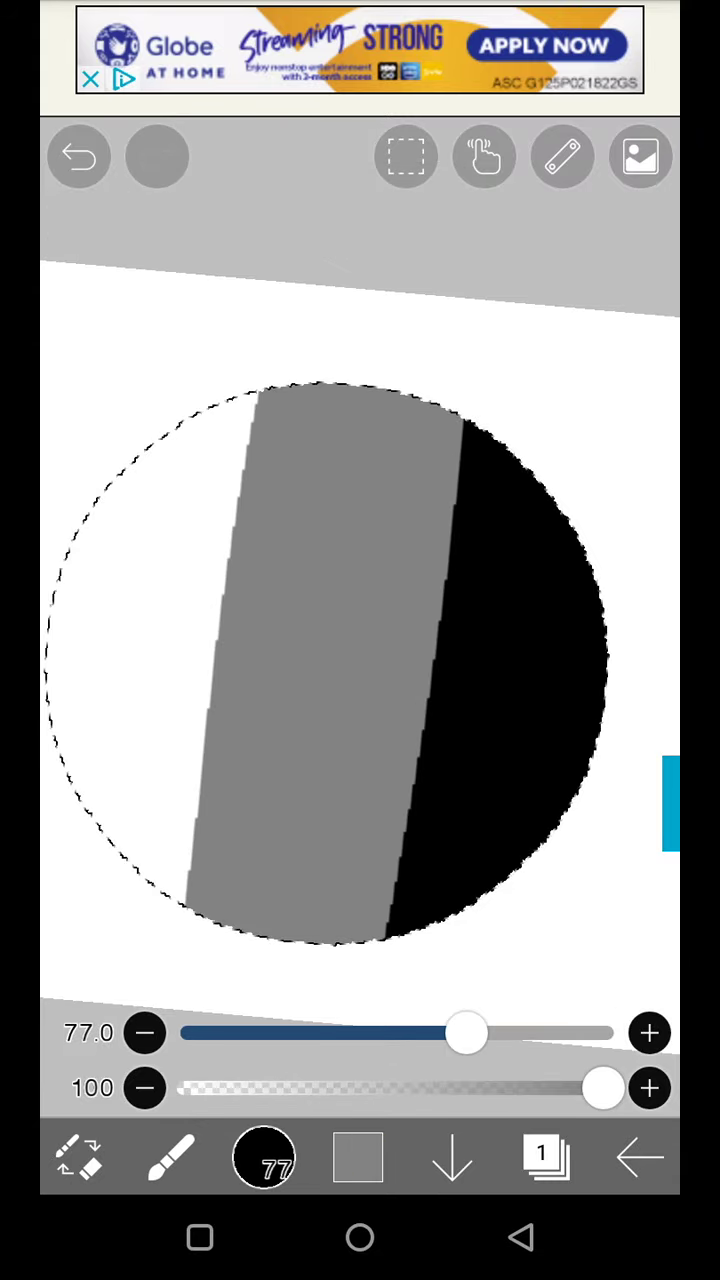
{"action": "left_click", "coordinate": [80, 1158]}
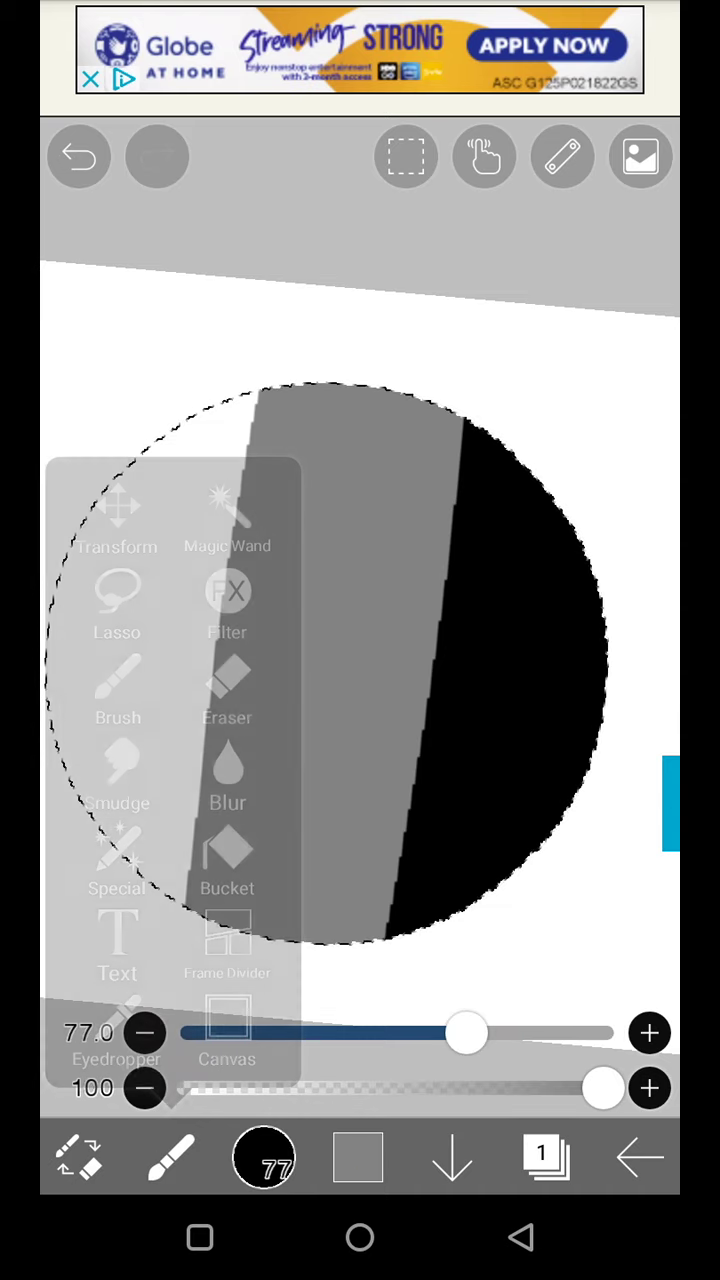
{"action": "left_click", "coordinate": [360, 1158]}
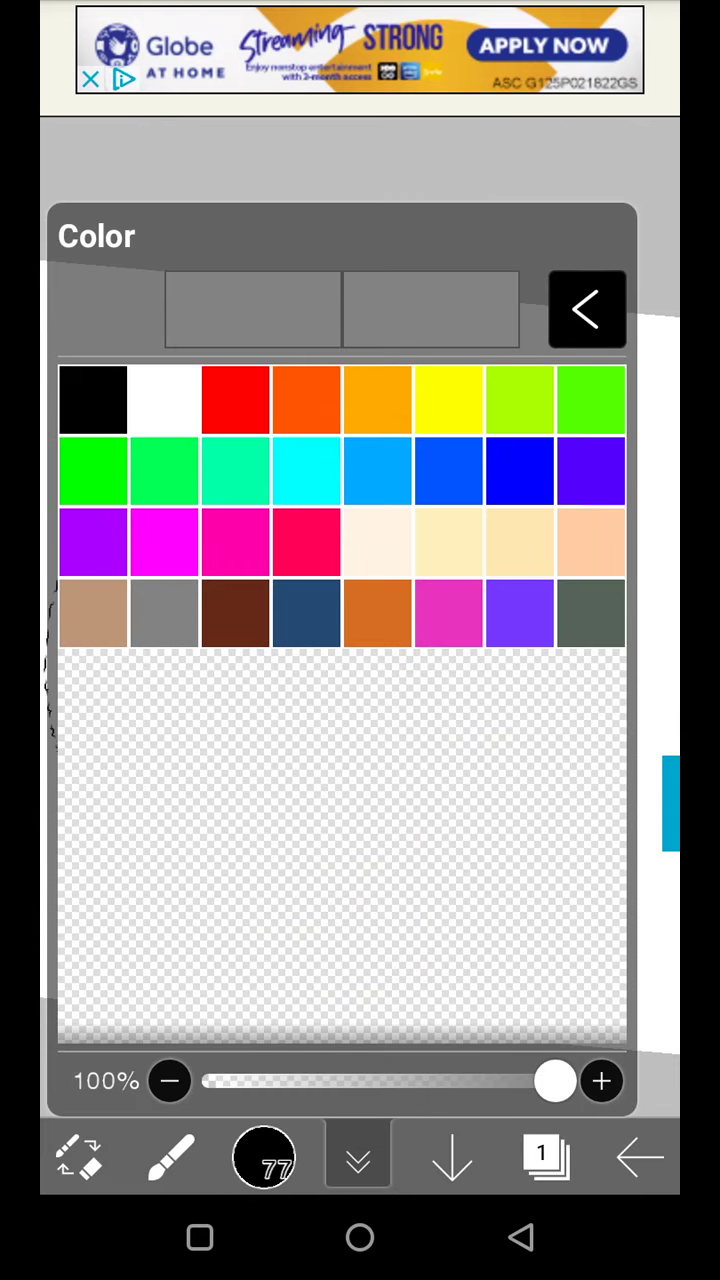
{"action": "left_click", "coordinate": [587, 309]}
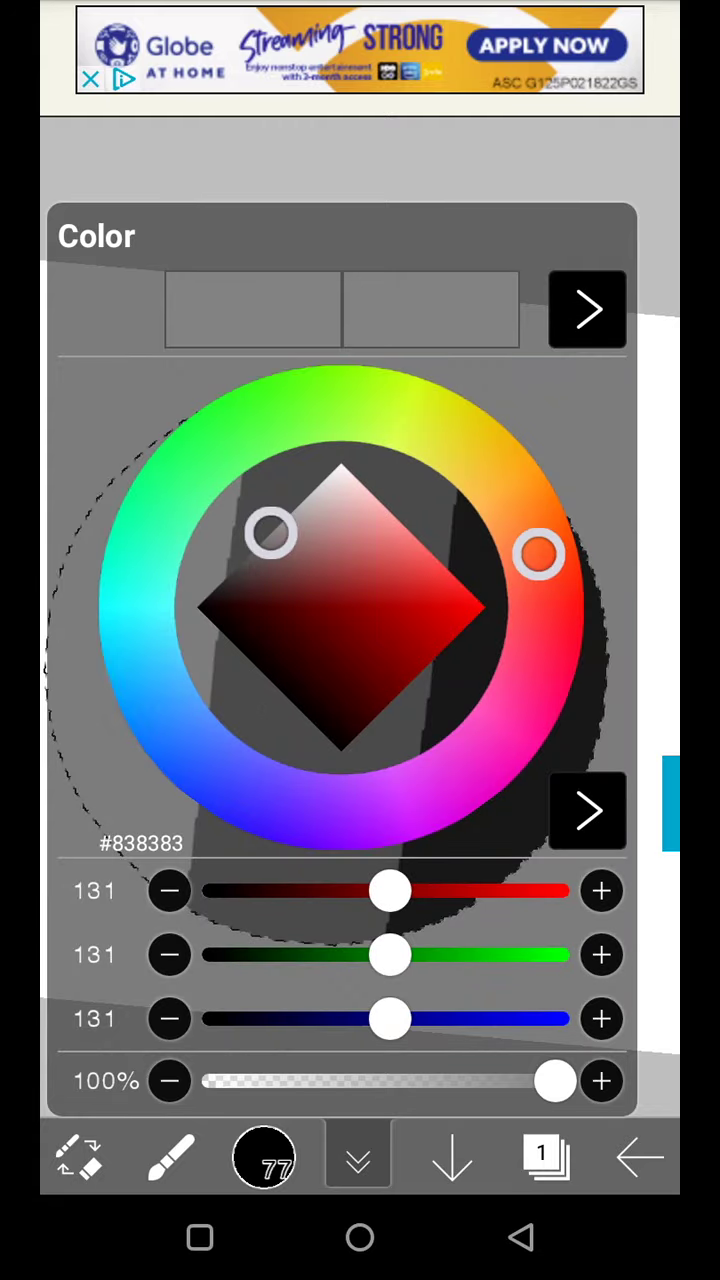
{"action": "left_click_drag", "start_coordinate": [272, 532], "coordinate": [305, 500]}
{"action": "left_click", "coordinate": [358, 1158]}
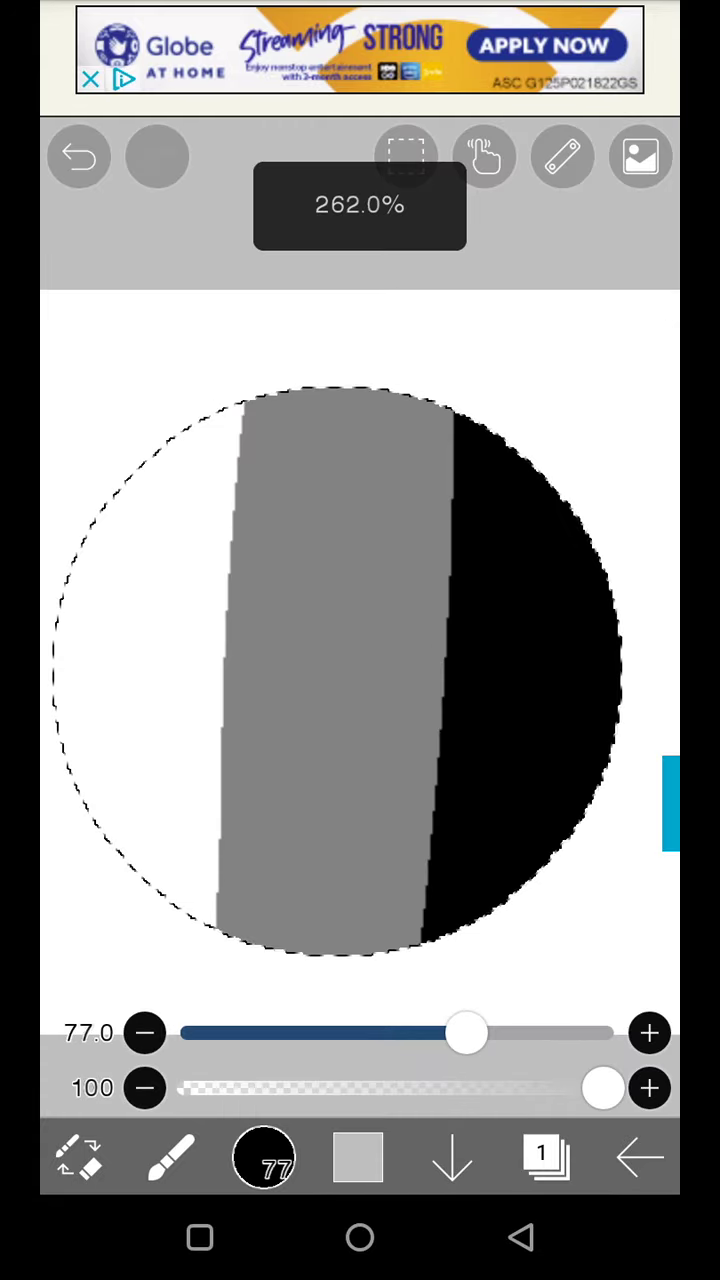
{"action": "left_click_drag", "start_coordinate": [466, 1031], "coordinate": [323, 1031]}
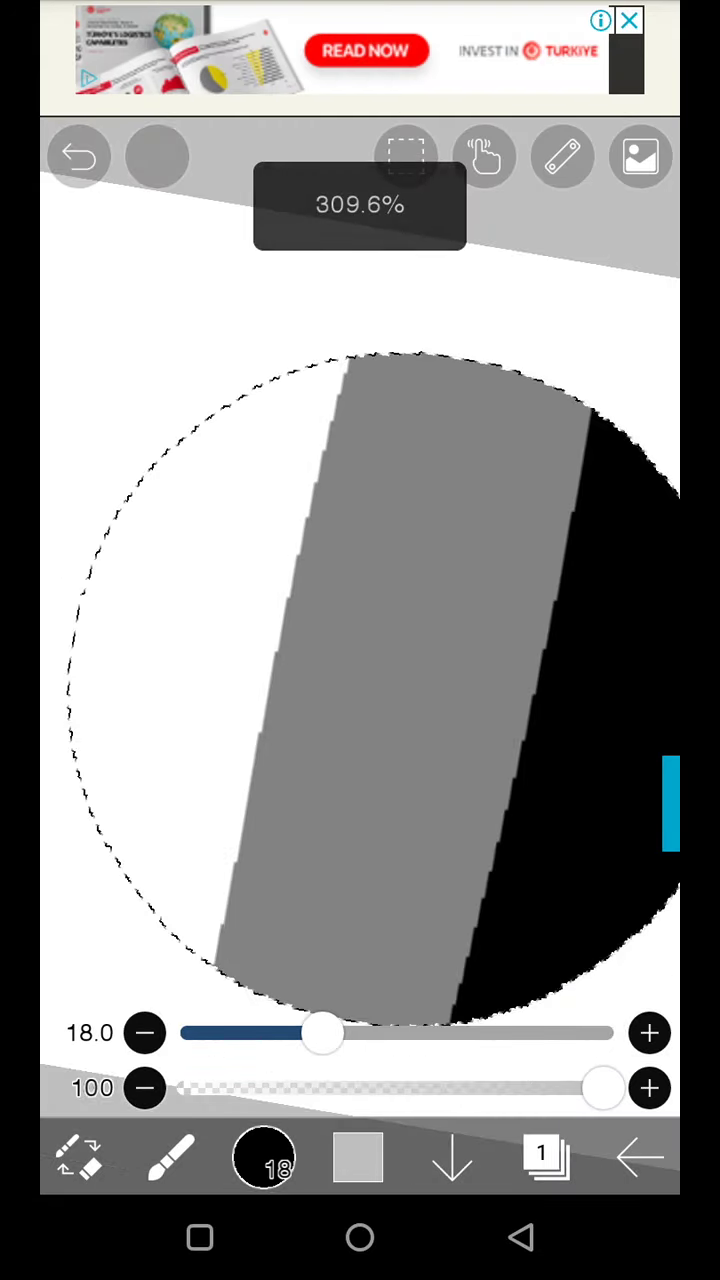
{"action": "mouse_move", "coordinate": [195, 985]}
{"action": "left_mouse_down"}
{"action": "mouse_move", "coordinate": [251, 766]}
{"action": "mouse_move", "coordinate": [266, 666]}
{"action": "mouse_move", "coordinate": [371, 298]}
{"action": "left_mouse_up"}
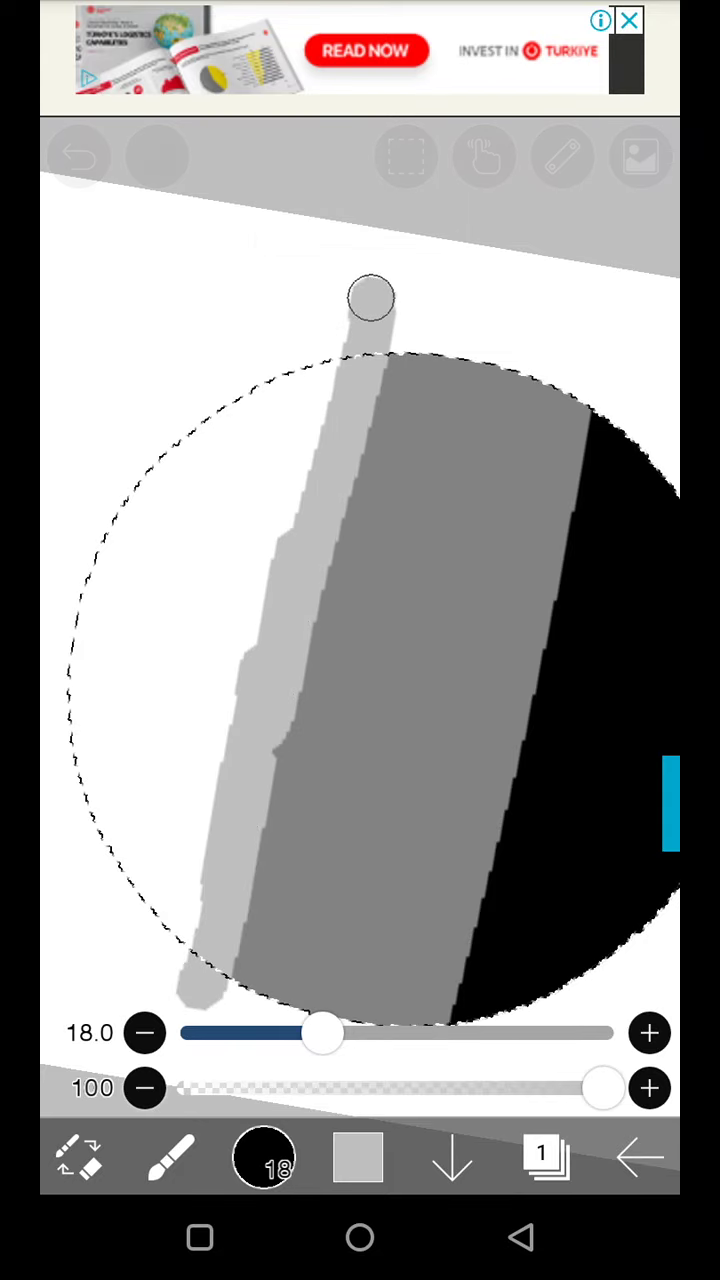
{"action": "scroll", "coordinate": [360, 600], "scroll_direction": "down", "scroll_amount": 3}
- Darken to dark grey and paint a strip between the grey band and the black area
{"action": "left_click", "coordinate": [264, 1158]}
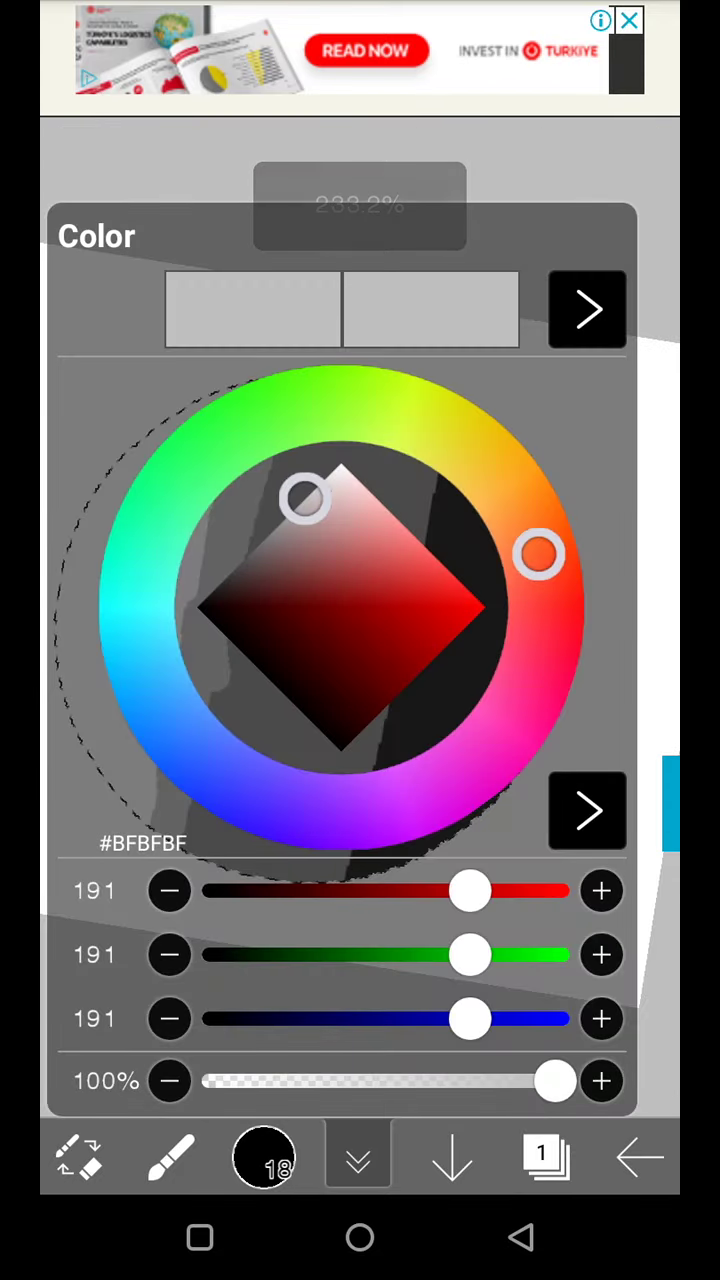
{"action": "left_click_drag", "start_coordinate": [305, 498], "coordinate": [237, 566]}
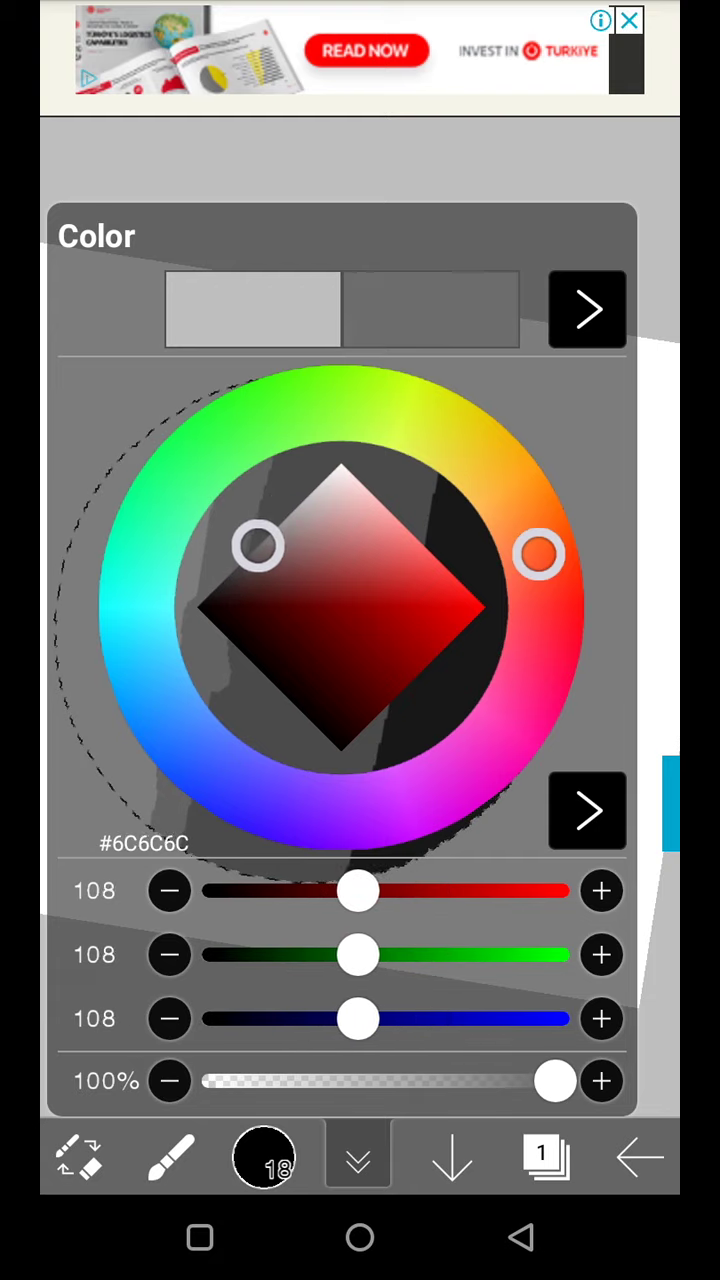
{"action": "left_click", "coordinate": [358, 1158]}
{"action": "left_click_drag", "start_coordinate": [362, 900], "coordinate": [377, 875]}
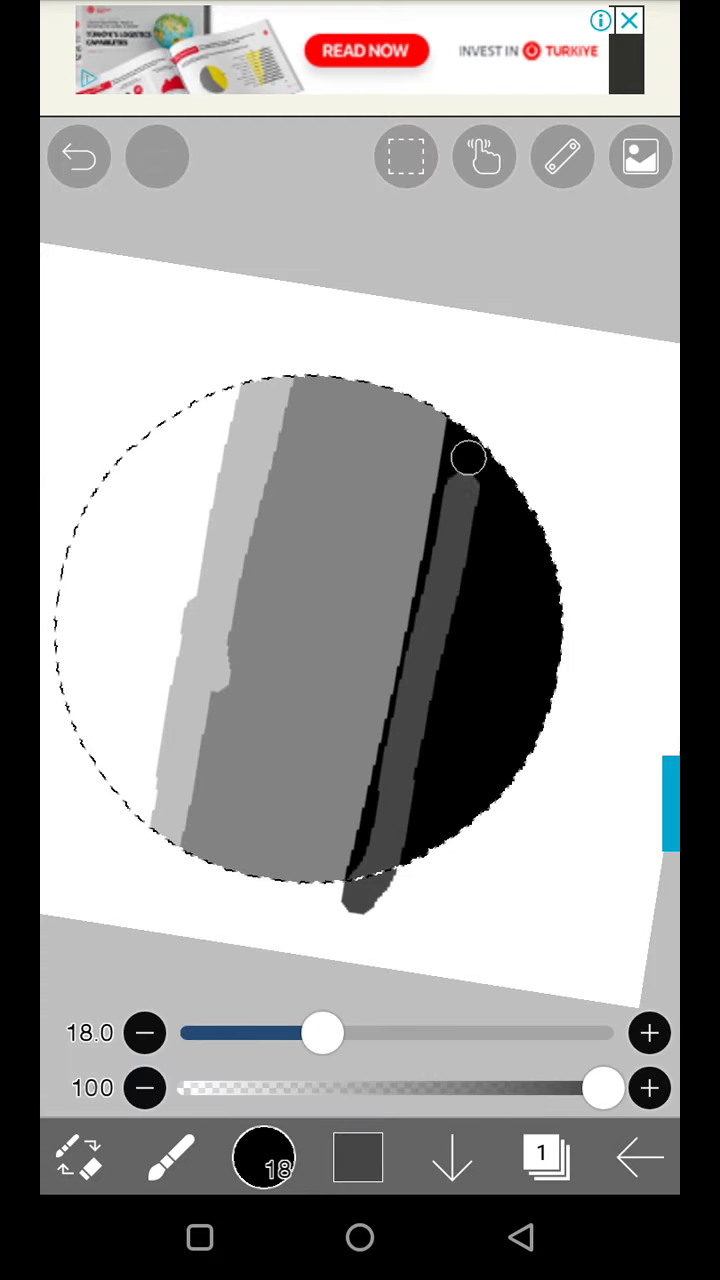
{"action": "left_click_drag", "start_coordinate": [470, 370], "coordinate": [353, 797]}
{"action": "scroll", "coordinate": [360, 600], "scroll_direction": "up", "scroll_amount": 3}
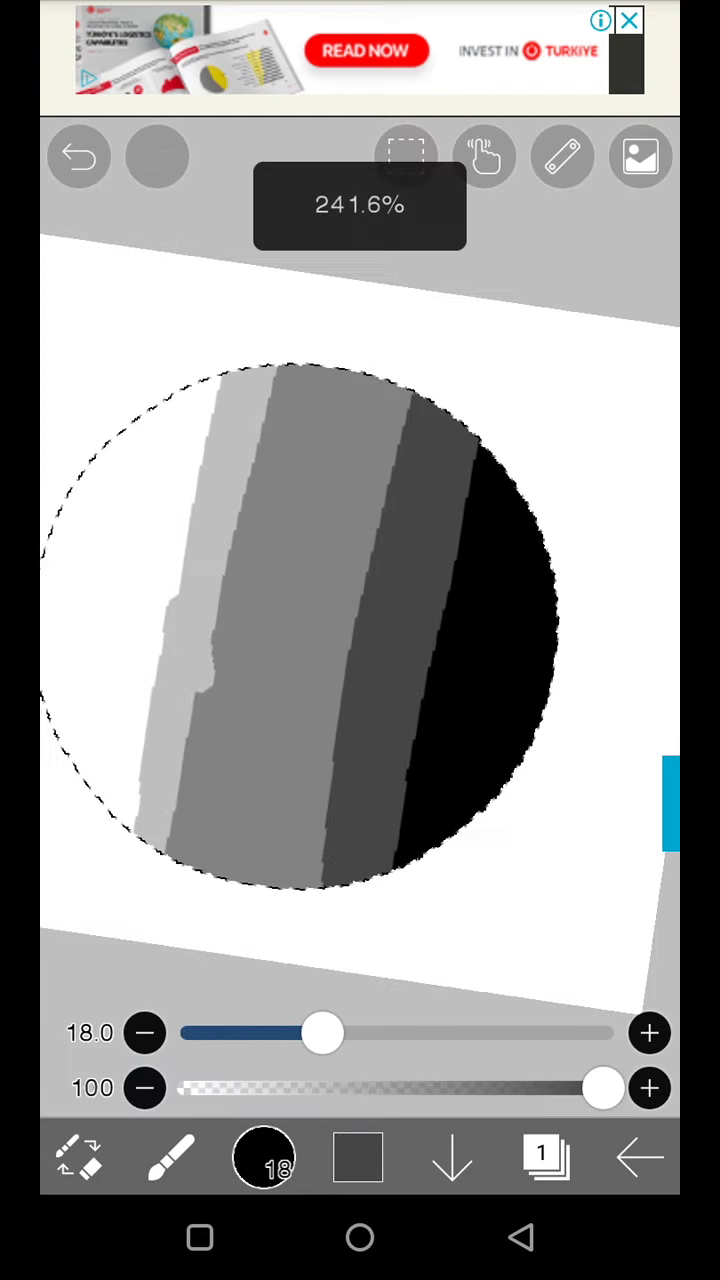
- Sample light grey from the canvas with the Eyedropper and paint it along the circle's top
{"action": "left_click", "coordinate": [264, 1158]}
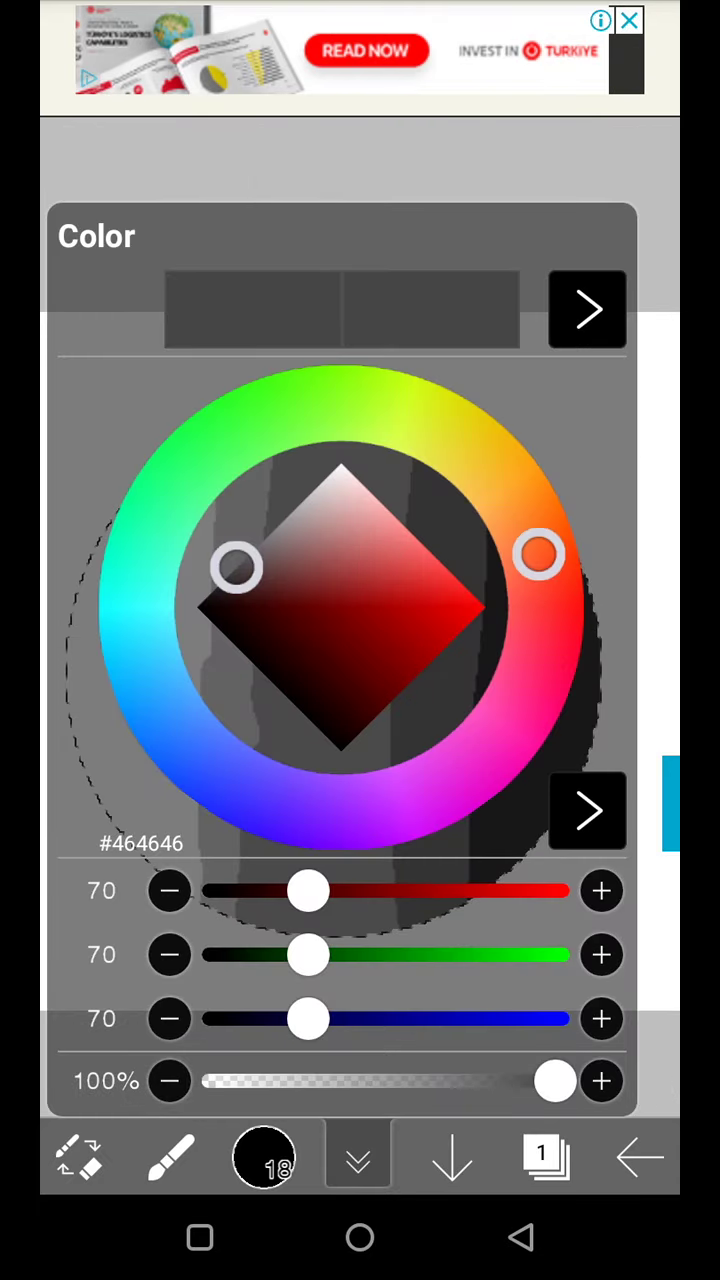
{"action": "left_click", "coordinate": [588, 310]}
{"action": "left_click", "coordinate": [358, 1160]}
{"action": "left_click", "coordinate": [80, 1158]}
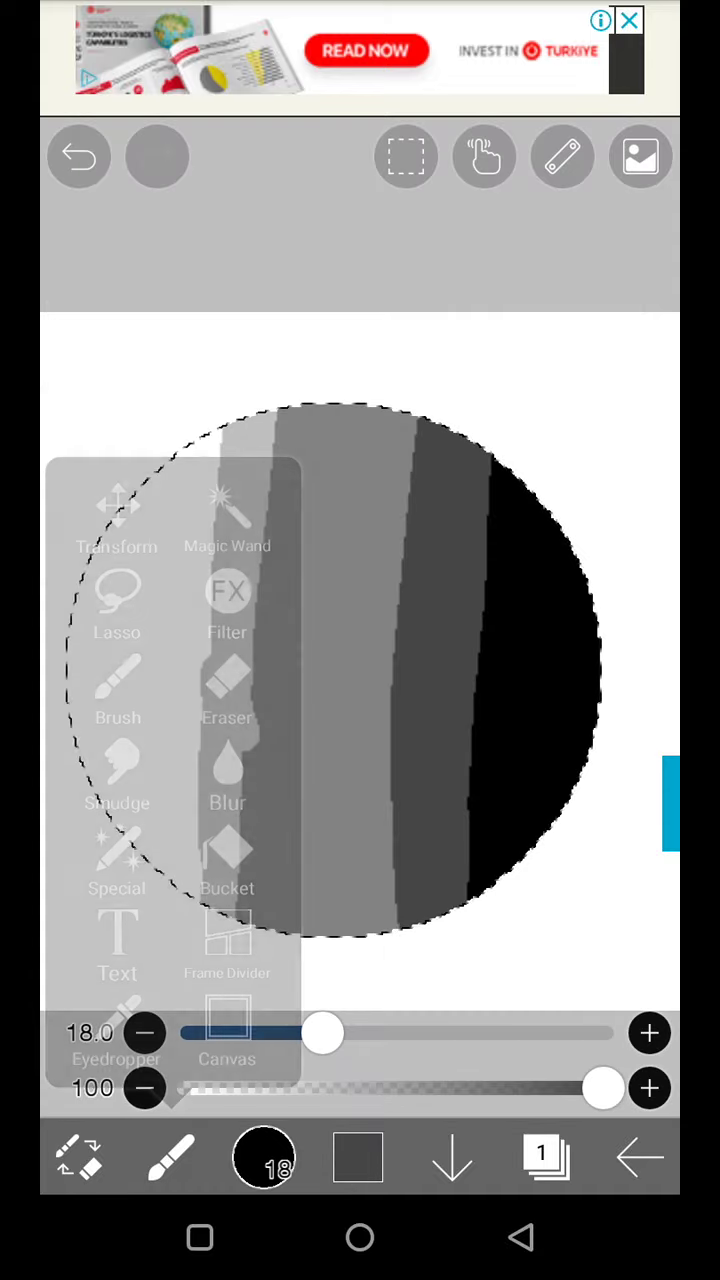
{"action": "left_click", "coordinate": [500, 650]}
{"action": "scroll", "coordinate": [360, 640], "scroll_direction": "up", "scroll_amount": 3}
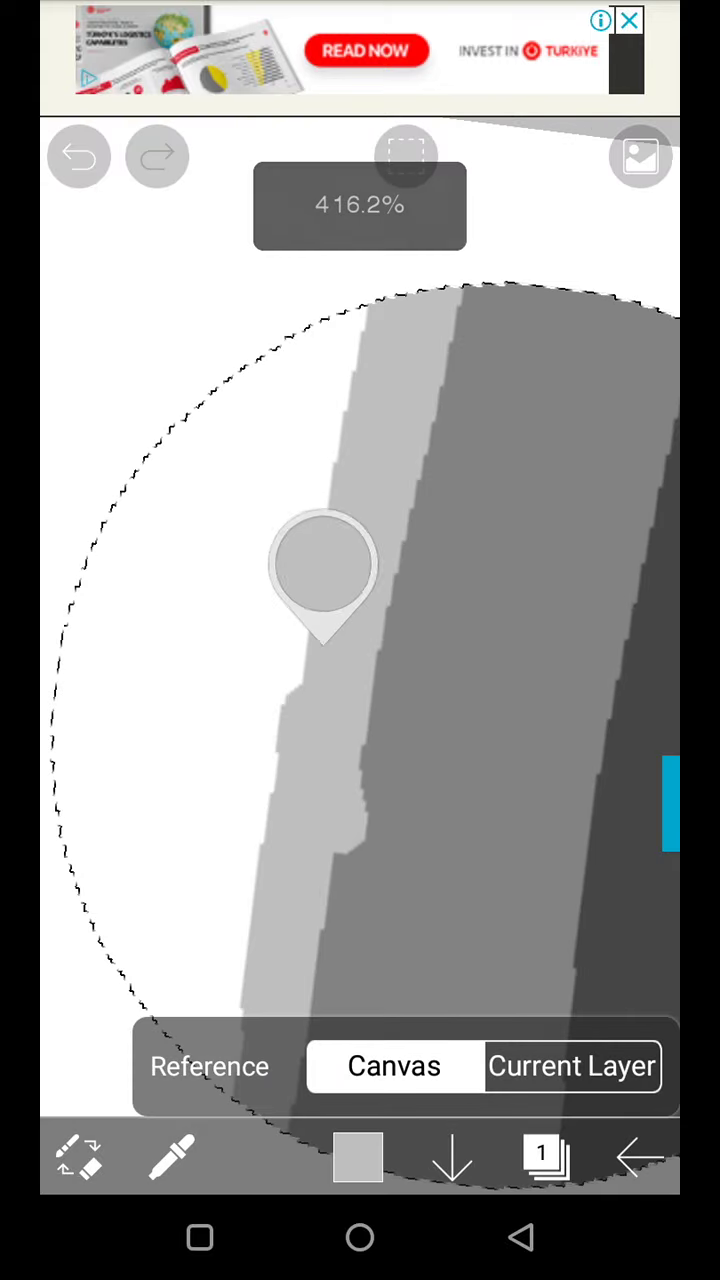
{"action": "scroll", "coordinate": [360, 640], "scroll_direction": "down", "scroll_amount": 2}
{"action": "left_click_drag", "start_coordinate": [330, 700], "coordinate": [355, 330]}
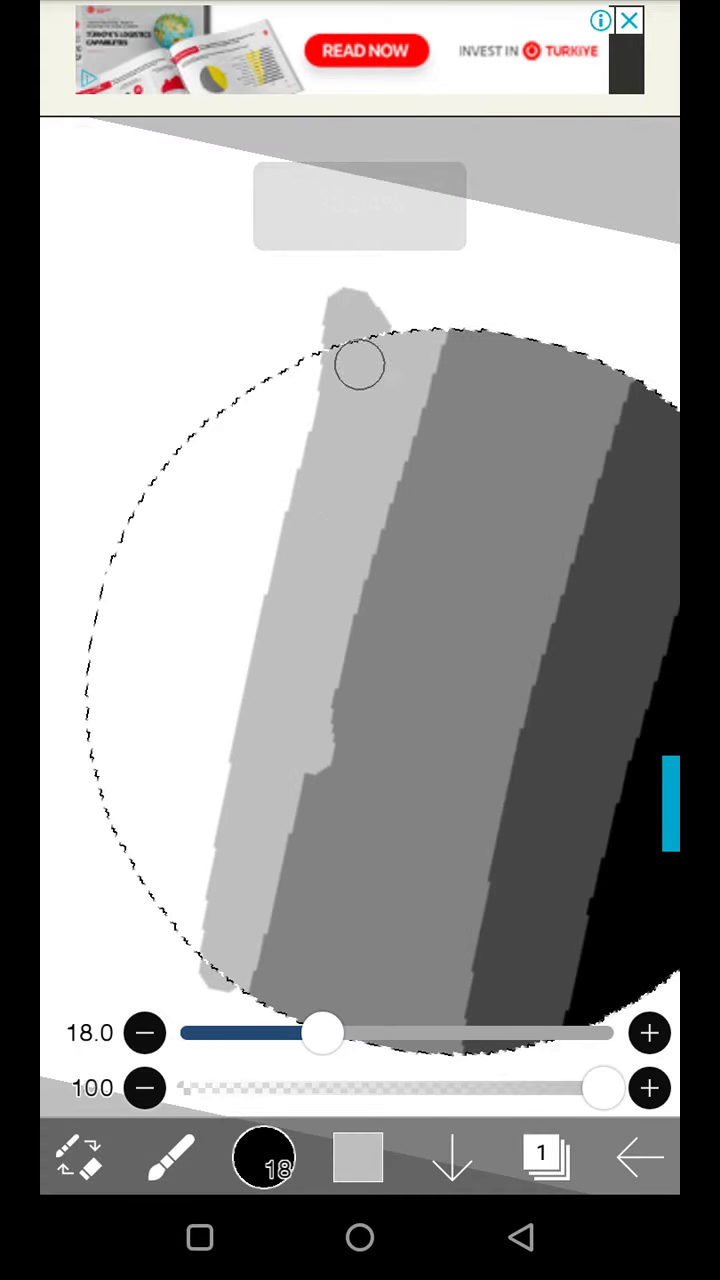
{"action": "scroll", "coordinate": [360, 640], "scroll_direction": "down", "scroll_amount": 3}
{"action": "scroll", "coordinate": [360, 640], "scroll_direction": "up", "scroll_amount": 2}
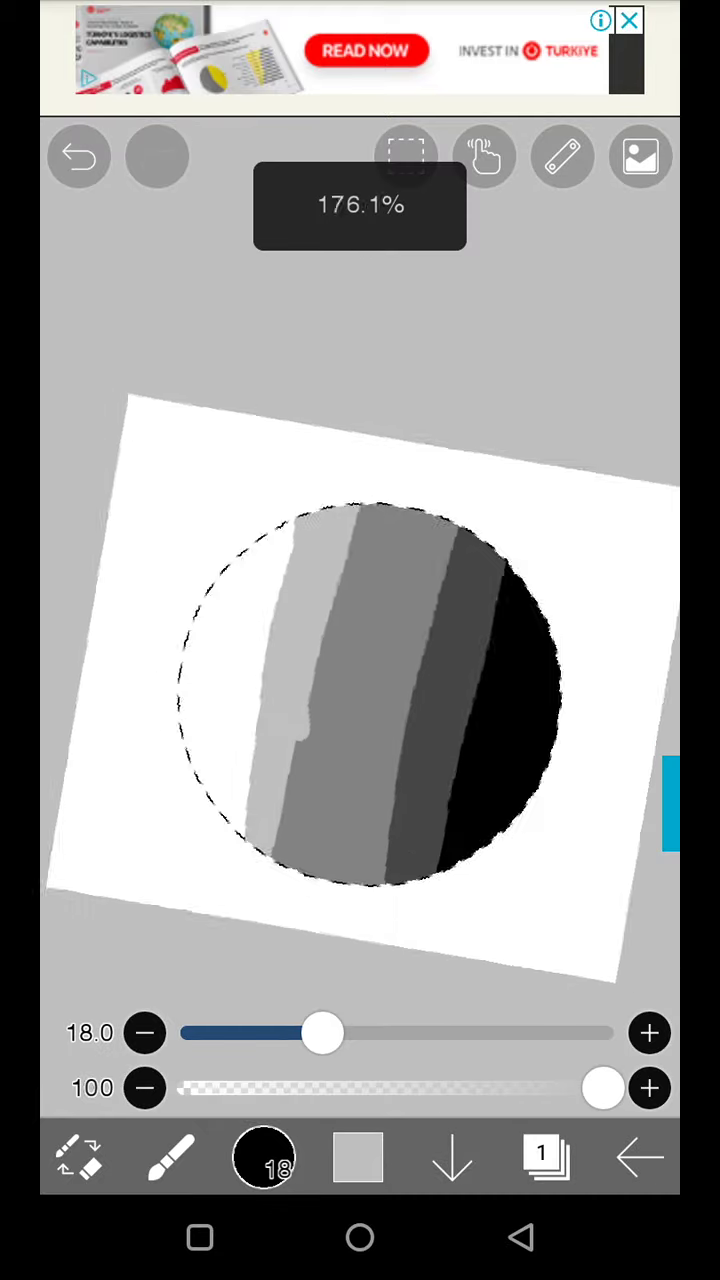
{"action": "scroll", "coordinate": [360, 640], "scroll_direction": "down", "scroll_amount": 3}
{"action": "scroll", "coordinate": [360, 640], "scroll_direction": "down", "scroll_amount": 2}
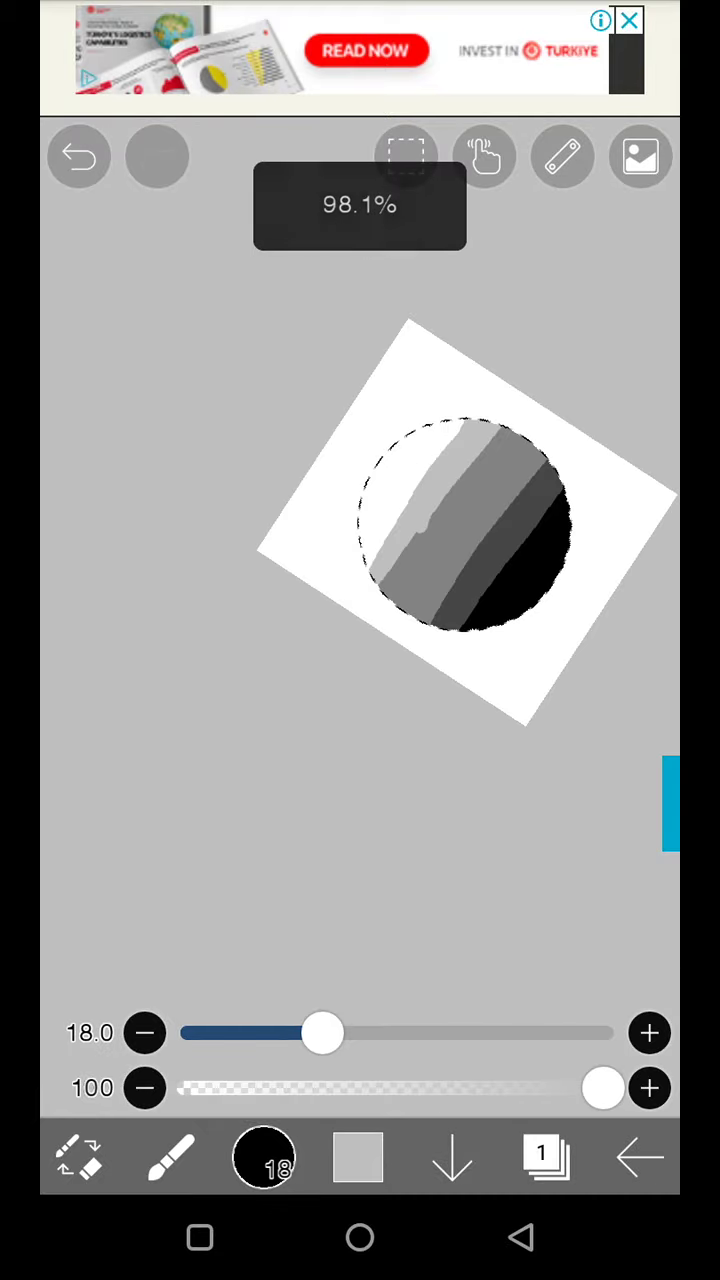
{"action": "scroll", "coordinate": [360, 640], "scroll_direction": "down", "scroll_amount": 1}
{"action": "scroll", "coordinate": [360, 640], "scroll_direction": "up", "scroll_amount": 4}
{"action": "scroll", "coordinate": [360, 700], "scroll_direction": "up", "scroll_amount": 3}
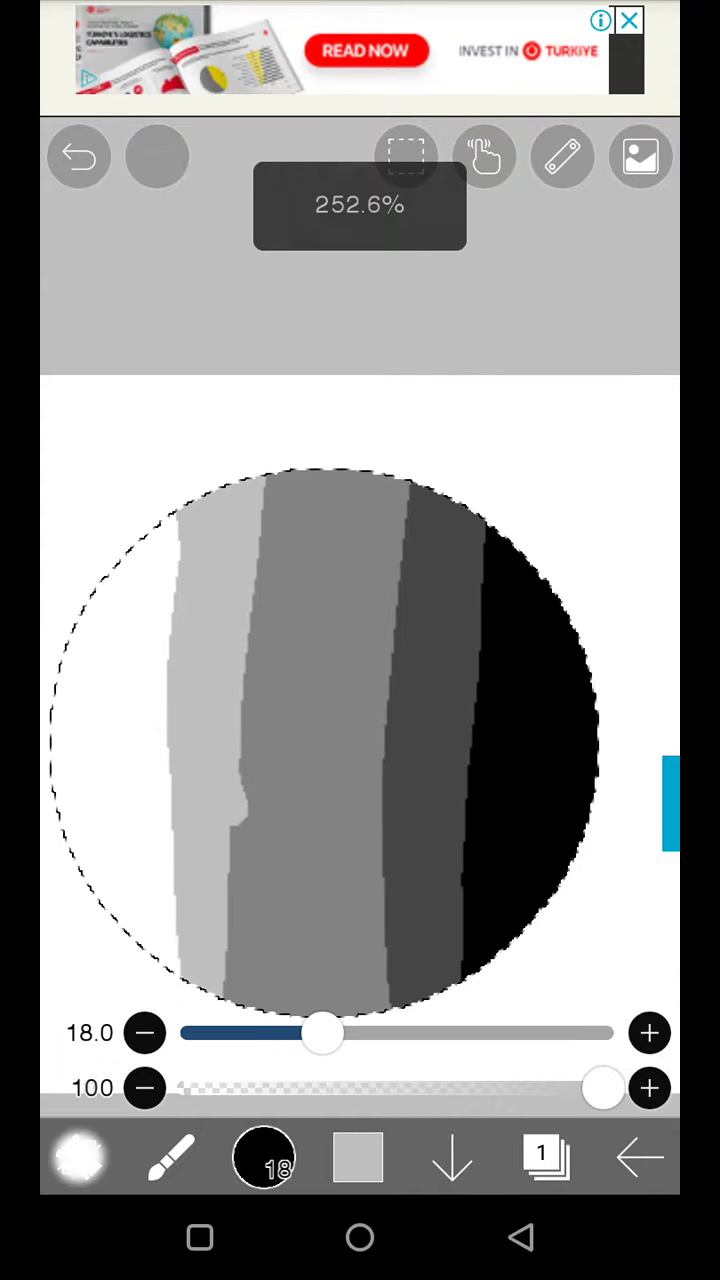
{"action": "left_click", "coordinate": [170, 1158]}
- Smudge across the grey bands, undoing the first unwanted smears
{"action": "left_click", "coordinate": [78, 1158]}
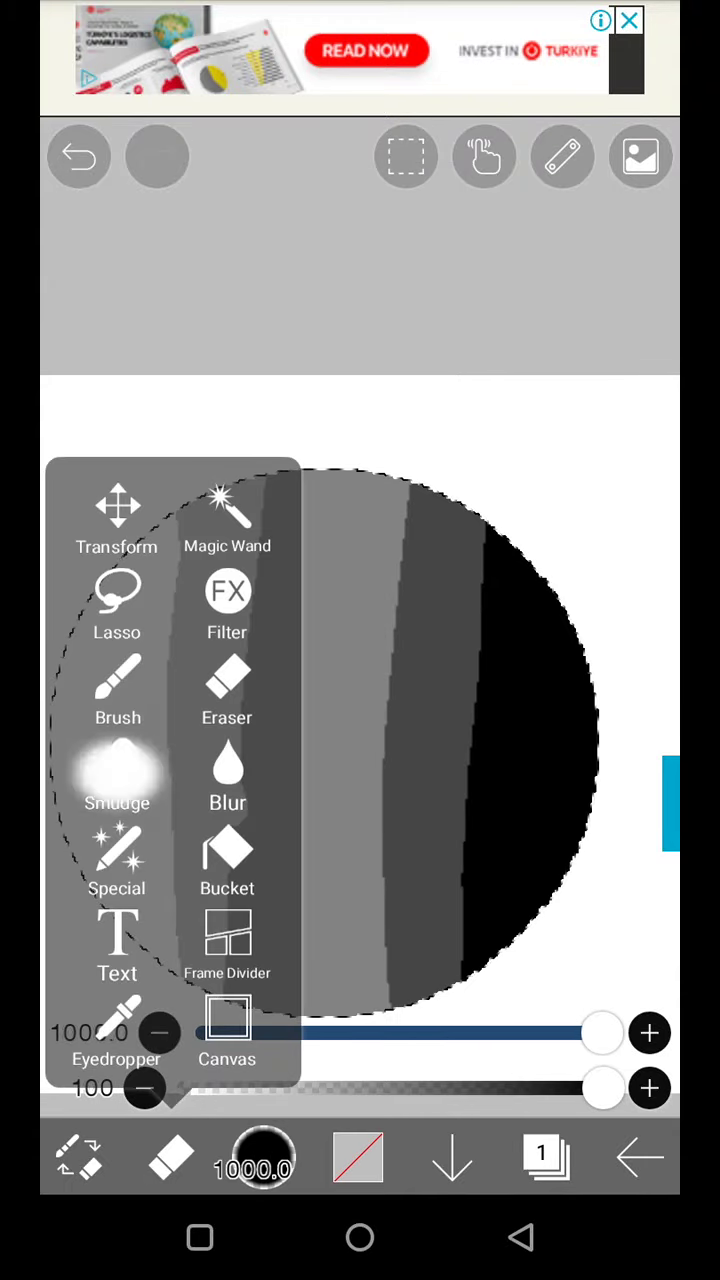
{"action": "left_click", "coordinate": [117, 775]}
{"action": "scroll", "coordinate": [360, 640], "scroll_direction": "down", "scroll_amount": 2}
{"action": "mouse_move", "coordinate": [430, 520]}
{"action": "left_mouse_down"}
{"action": "mouse_move", "coordinate": [420, 700]}
{"action": "mouse_move", "coordinate": [350, 880]}
{"action": "left_mouse_up"}
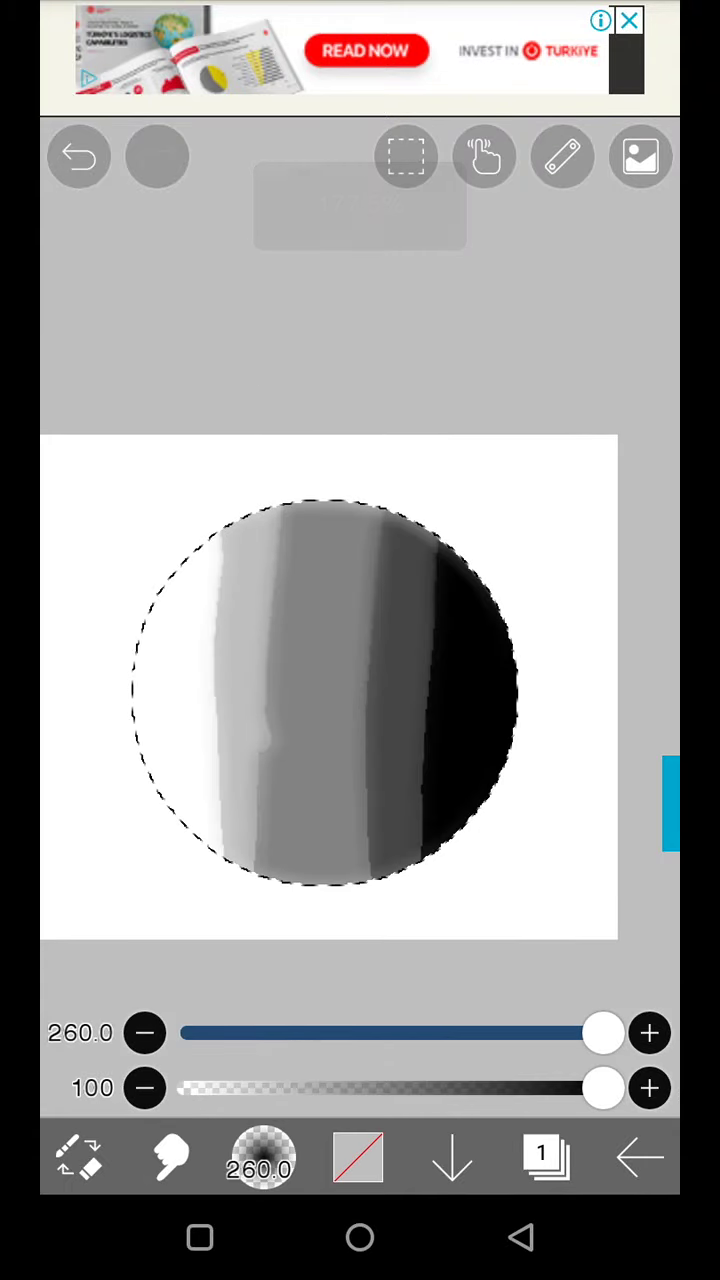
{"action": "left_click_drag", "start_coordinate": [460, 740], "coordinate": [290, 770]}
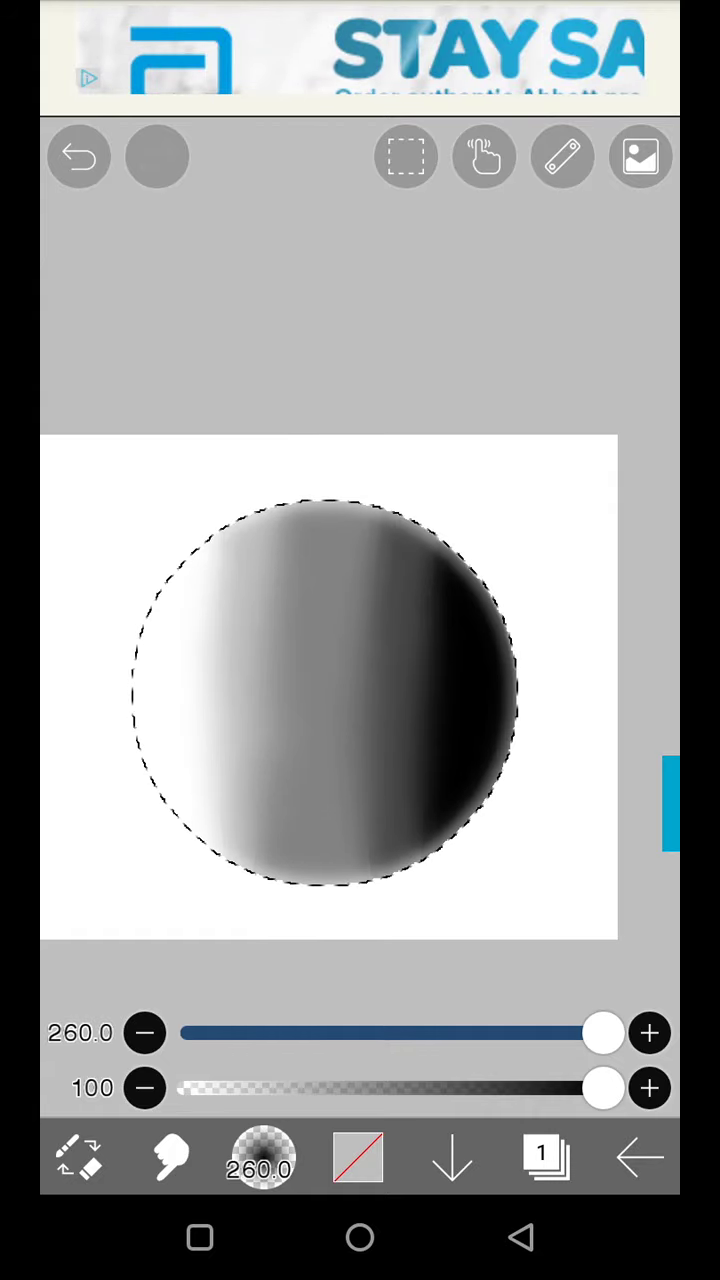
{"action": "left_click", "coordinate": [78, 157]}
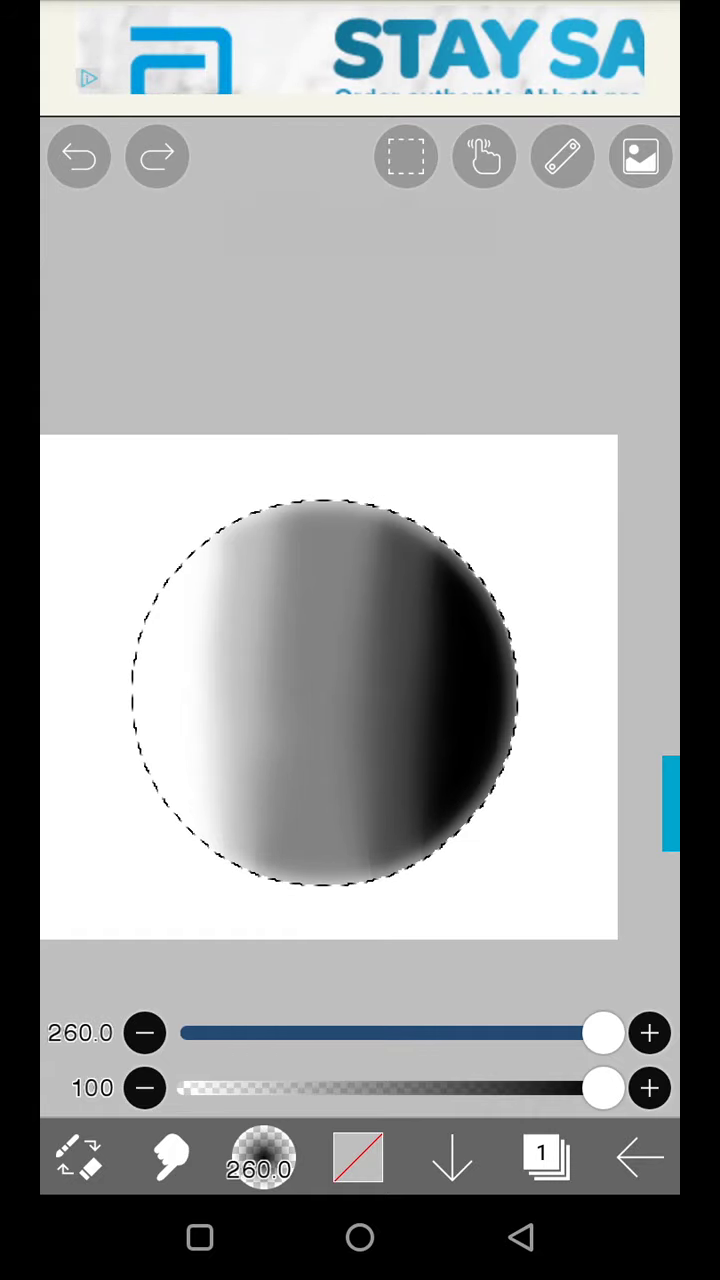
{"action": "left_click", "coordinate": [78, 157]}
{"action": "left_click", "coordinate": [78, 157]}
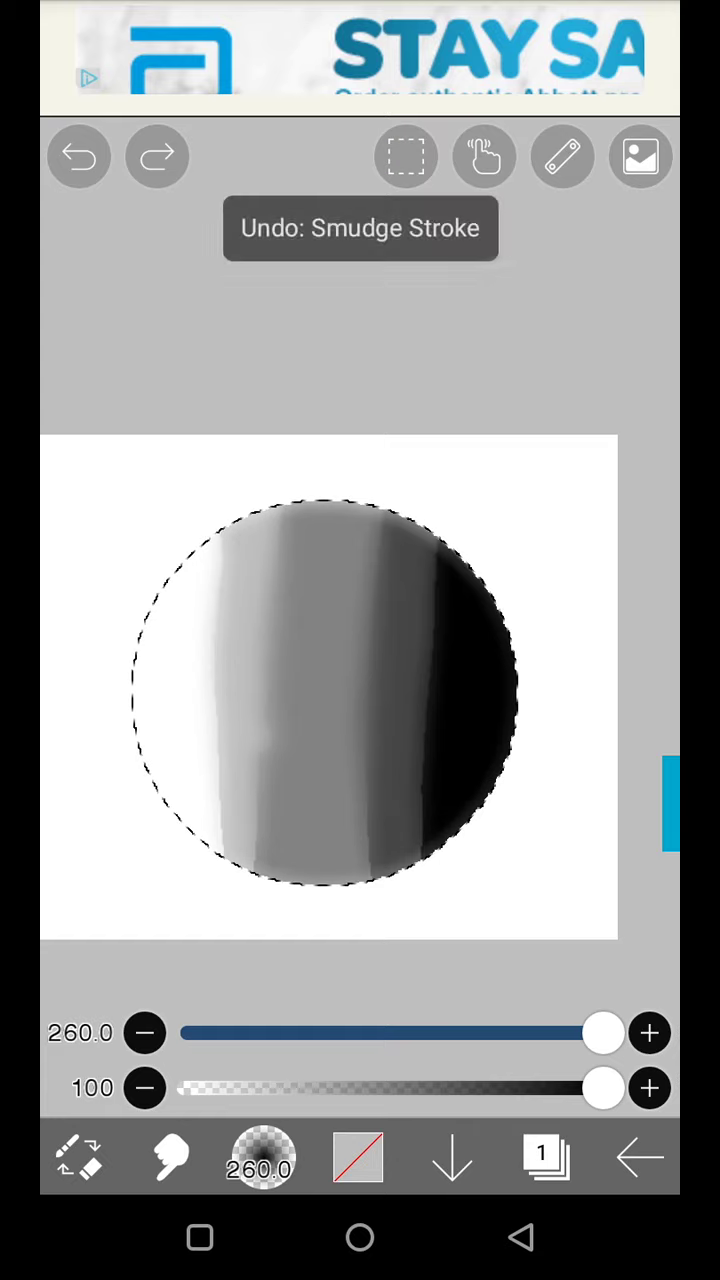
- Retry smudge strokes until the bands blend into a smooth gradient, smoothing the top left
{"action": "left_click_drag", "start_coordinate": [470, 860], "coordinate": [430, 700]}
{"action": "left_click", "coordinate": [78, 157]}
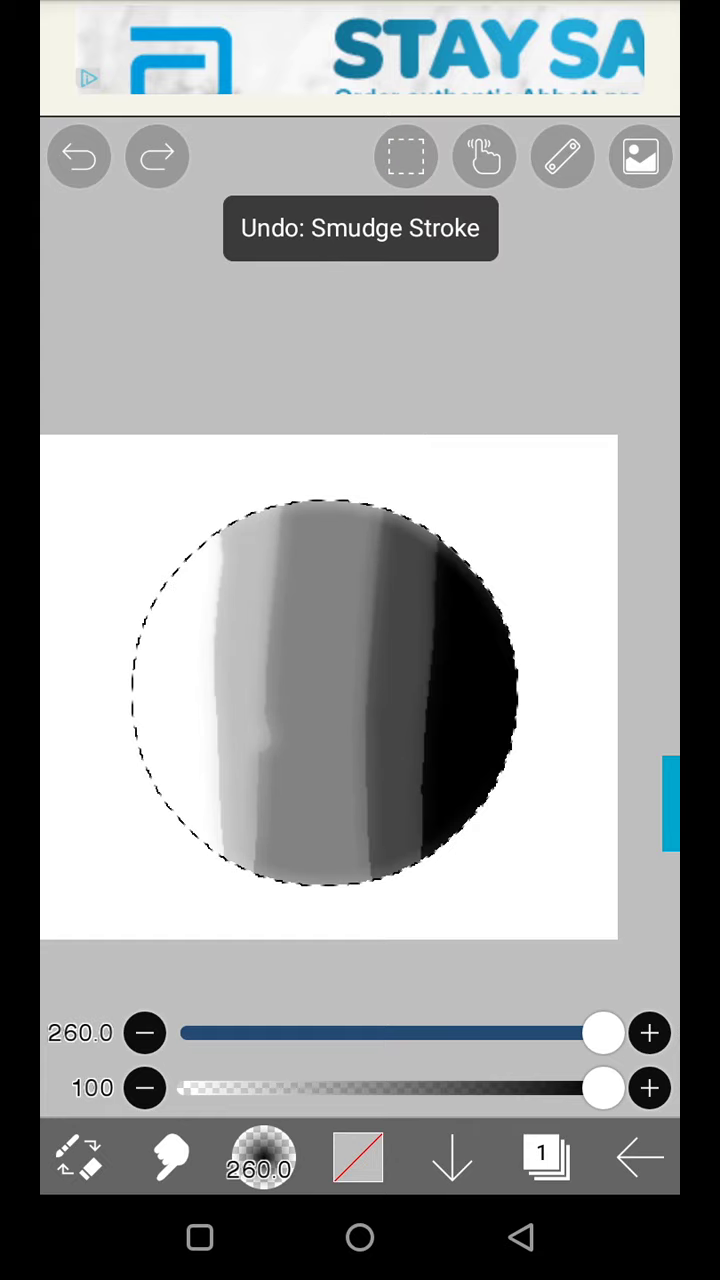
{"action": "left_click_drag", "start_coordinate": [470, 860], "coordinate": [430, 700]}
{"action": "left_click", "coordinate": [78, 157]}
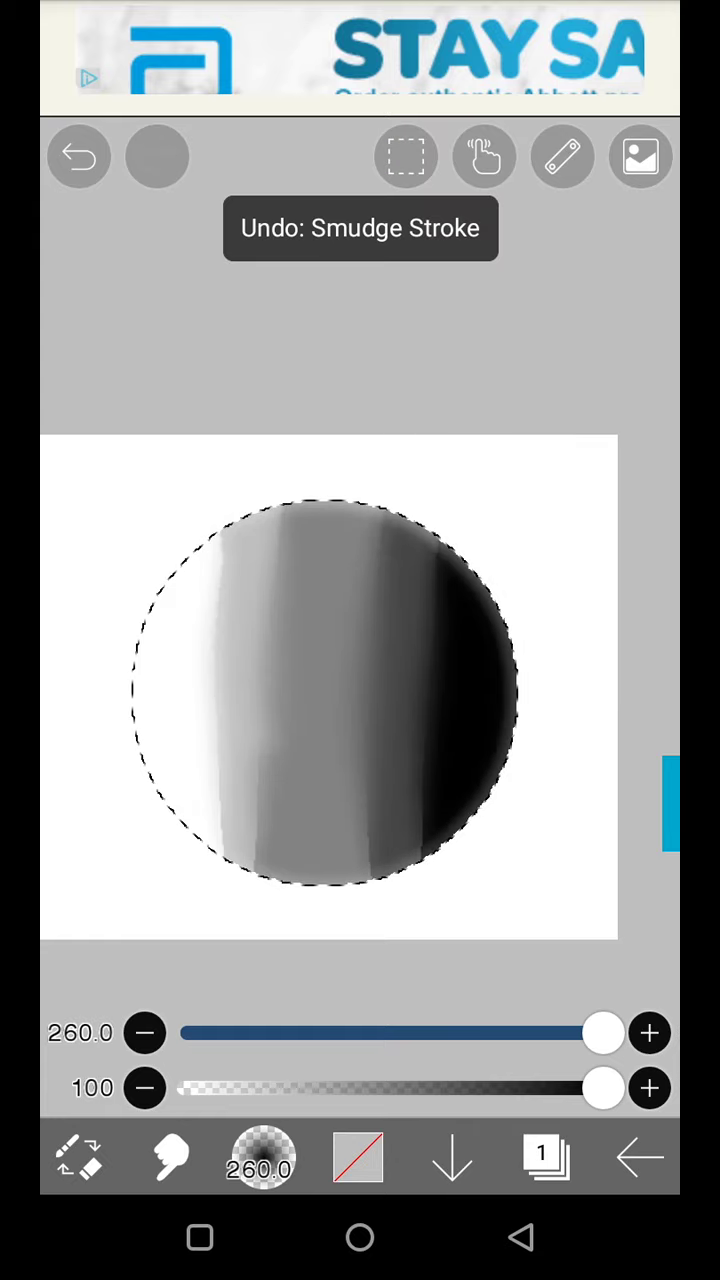
{"action": "left_click_drag", "start_coordinate": [310, 770], "coordinate": [465, 735]}
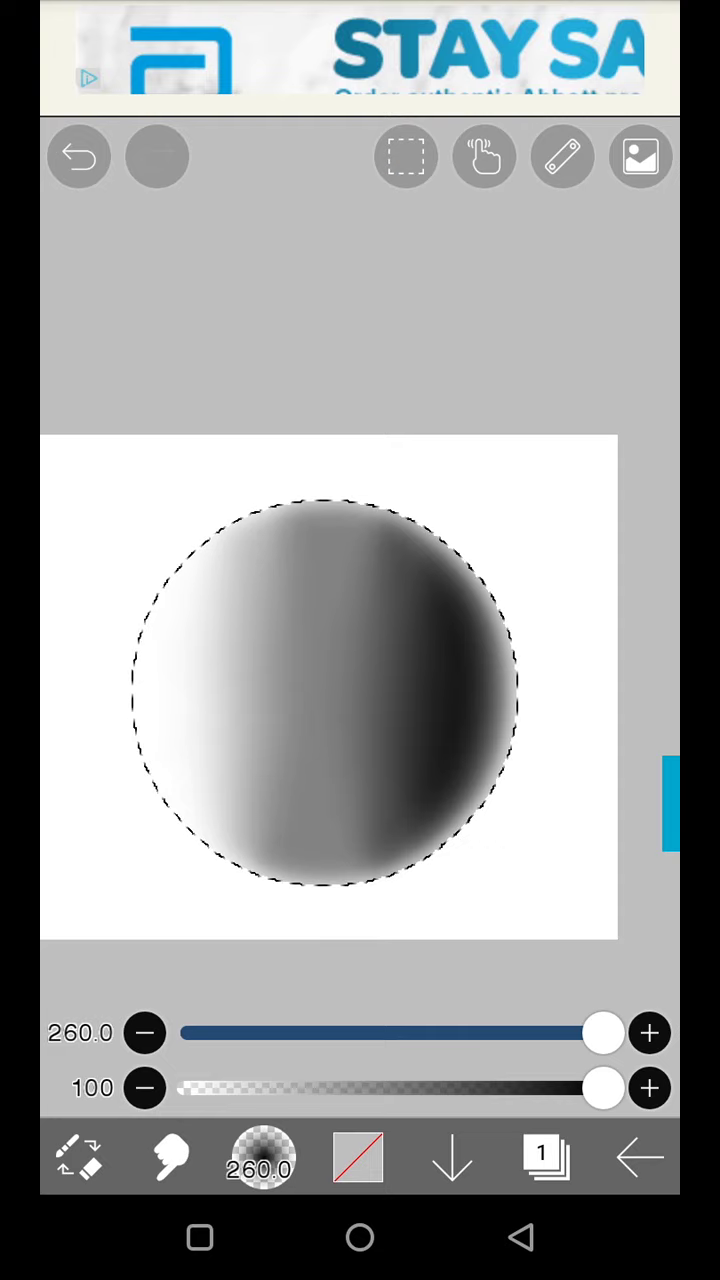
{"action": "left_click_drag", "start_coordinate": [215, 620], "coordinate": [240, 560]}
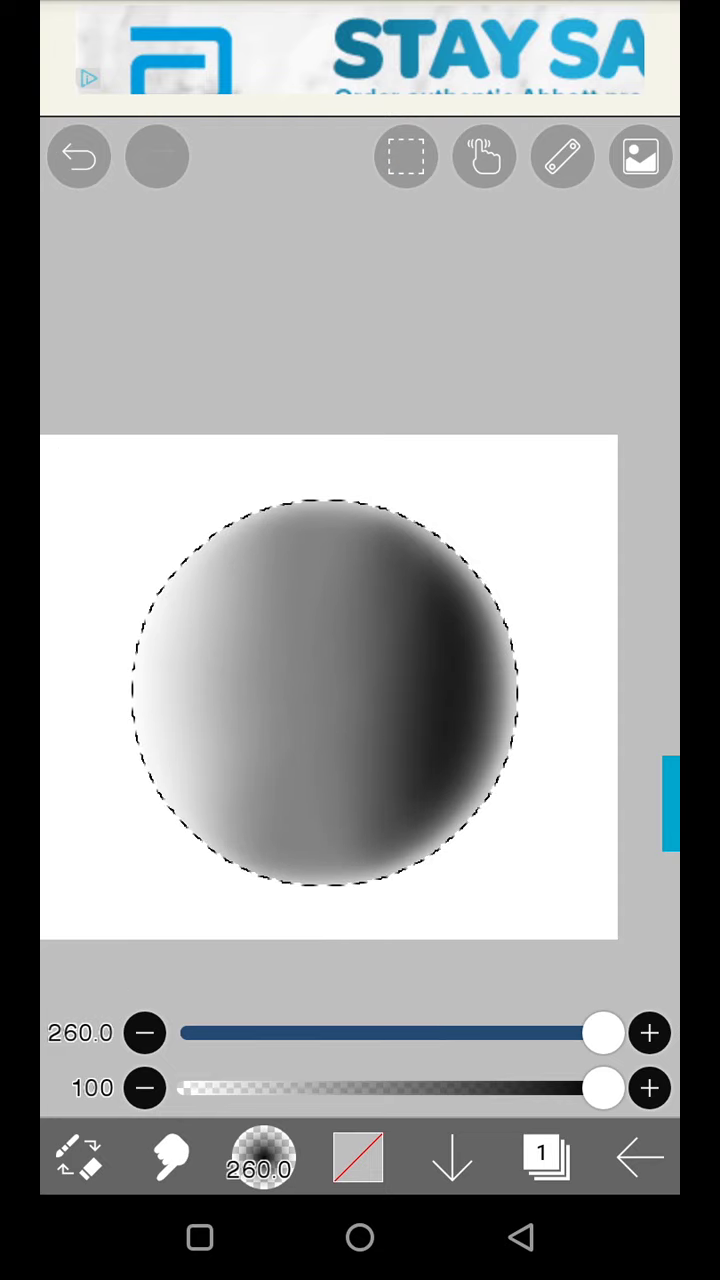
{"action": "mouse_move", "coordinate": [330, 690]}
{"action": "left_mouse_down"}
{"action": "mouse_move", "coordinate": [435, 555]}
{"action": "mouse_move", "coordinate": [320, 725]}
{"action": "mouse_move", "coordinate": [330, 690]}
{"action": "left_mouse_up"}
- Erase everything inside the circular selection with the Eraser, then undo it
{"action": "left_click", "coordinate": [171, 1158]}
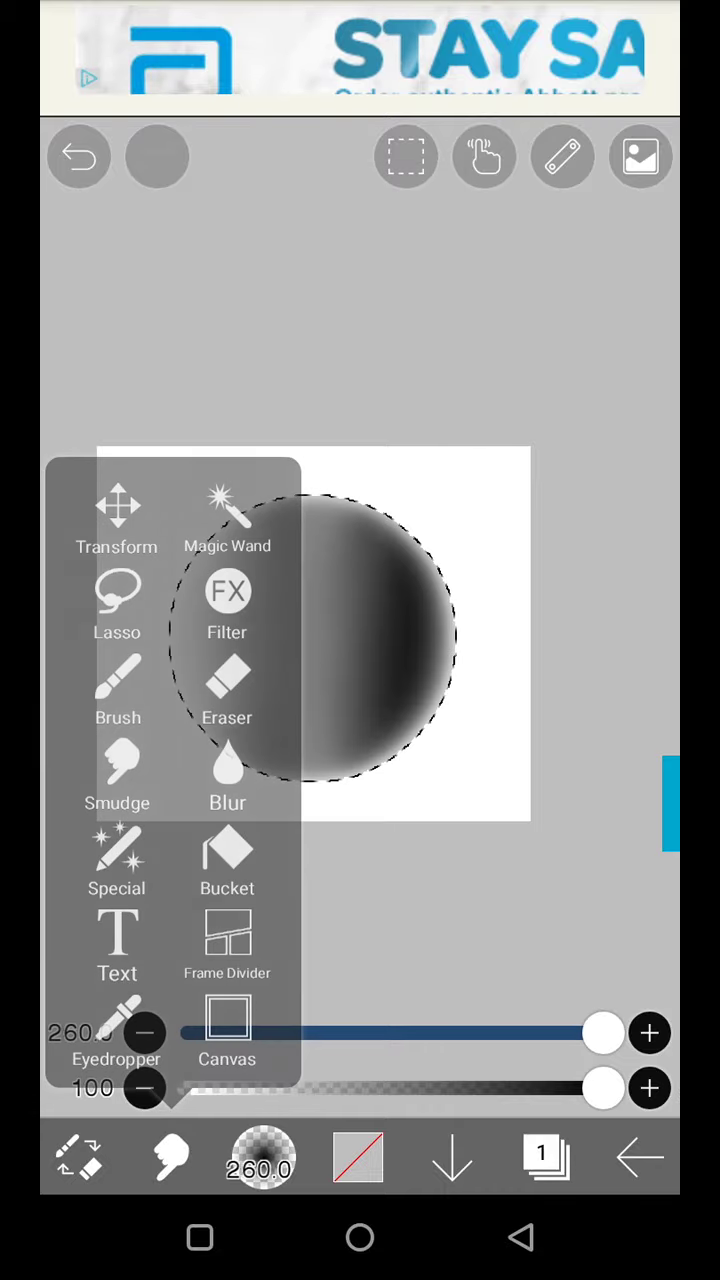
{"action": "left_click", "coordinate": [117, 690]}
{"action": "left_click_drag", "start_coordinate": [315, 640], "coordinate": [300, 680]}
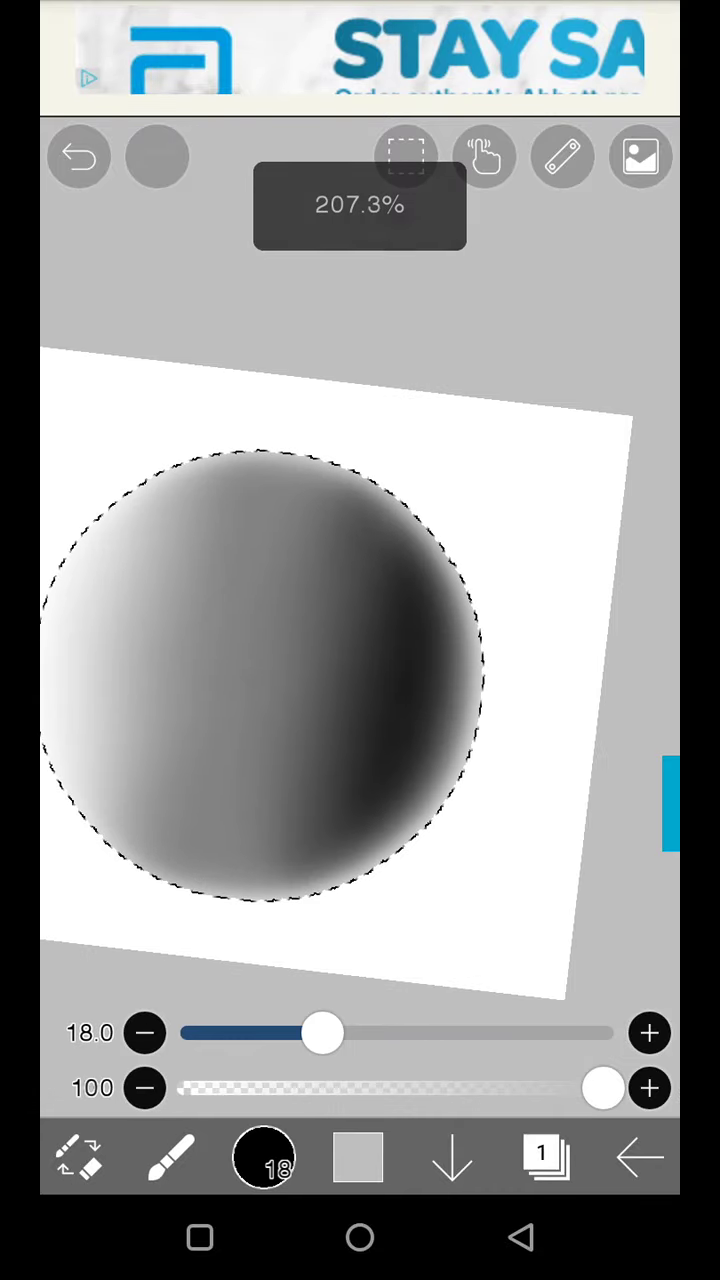
{"action": "left_click", "coordinate": [171, 1158]}
{"action": "left_click", "coordinate": [227, 690]}
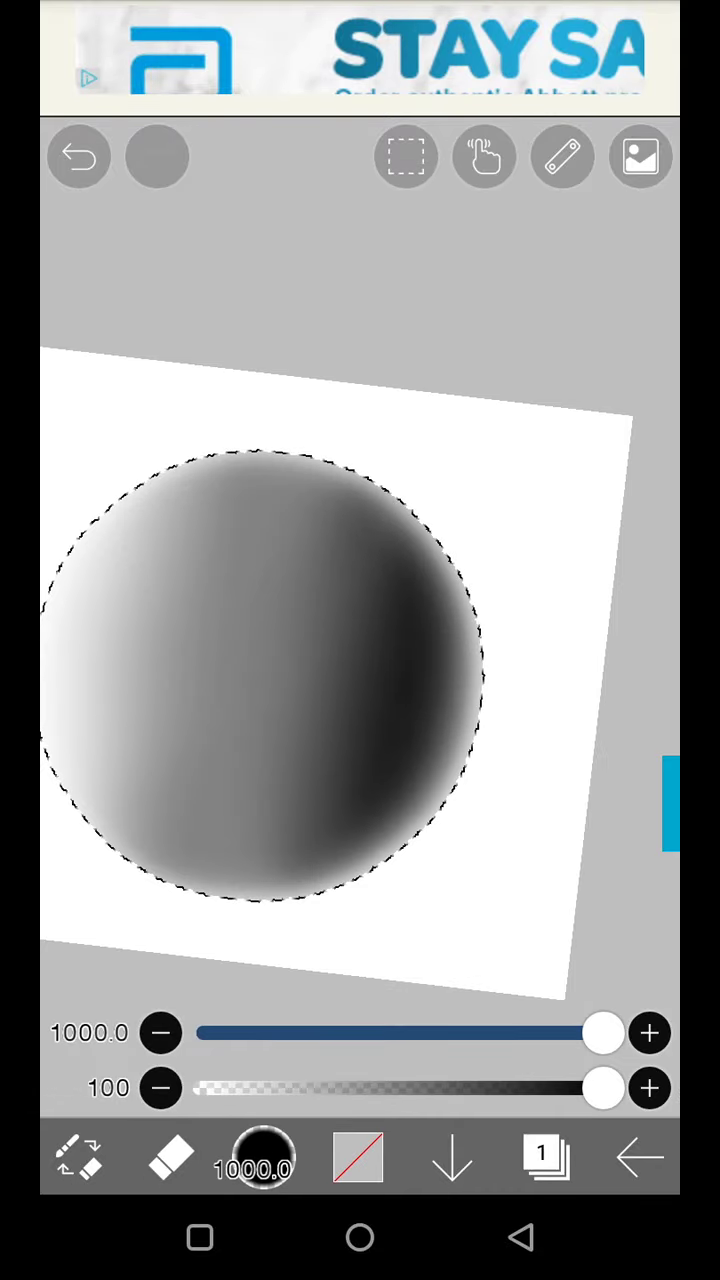
{"action": "left_click", "coordinate": [265, 675]}
{"action": "left_click", "coordinate": [78, 156]}
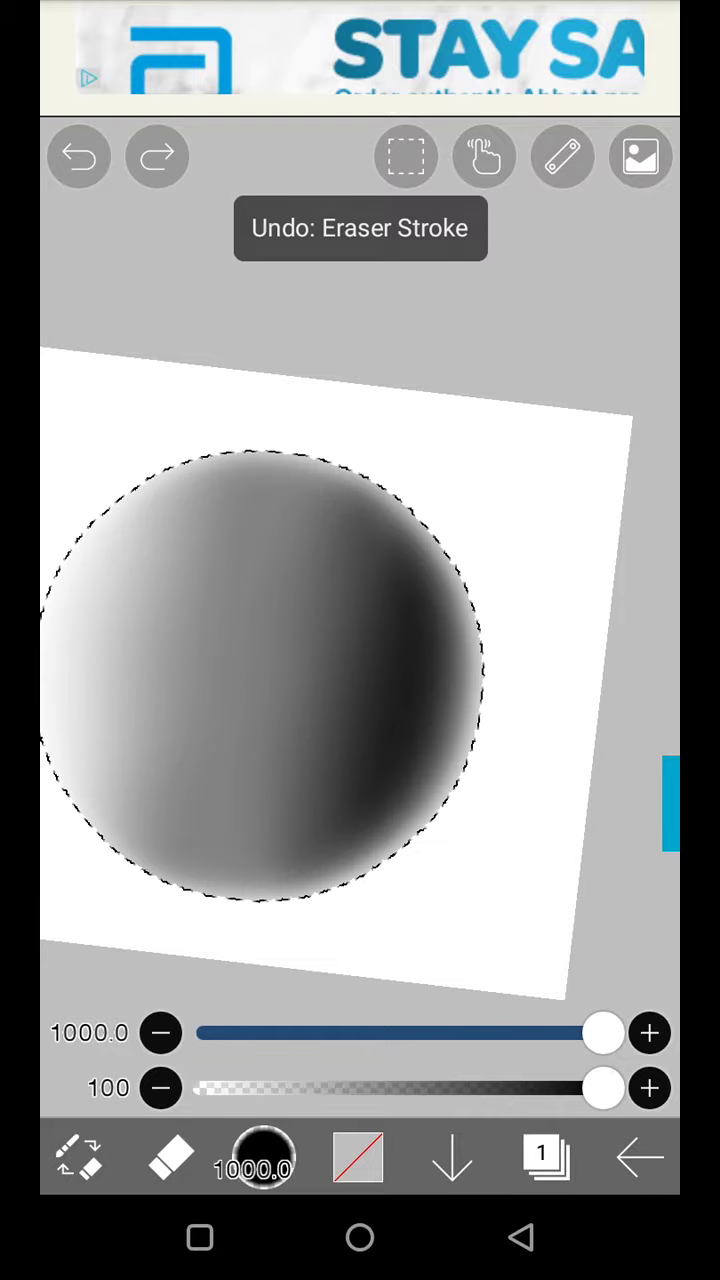
{"action": "left_click_drag", "start_coordinate": [300, 600], "coordinate": [330, 680]}
- Make the Selection Layer active and toggle between brush and eraser
{"action": "left_click", "coordinate": [543, 1158]}
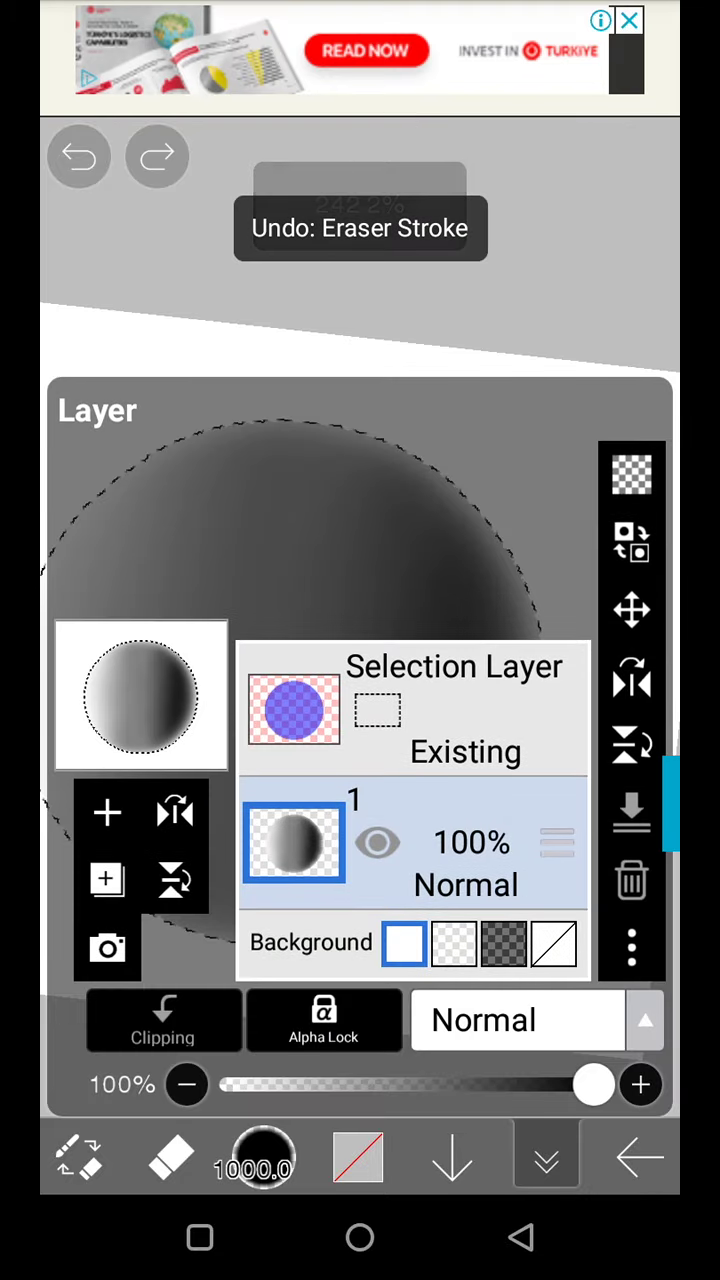
{"action": "left_click", "coordinate": [294, 710]}
{"action": "left_click", "coordinate": [360, 250]}
{"action": "scroll", "coordinate": [360, 680], "scroll_direction": "up", "scroll_amount": 2}
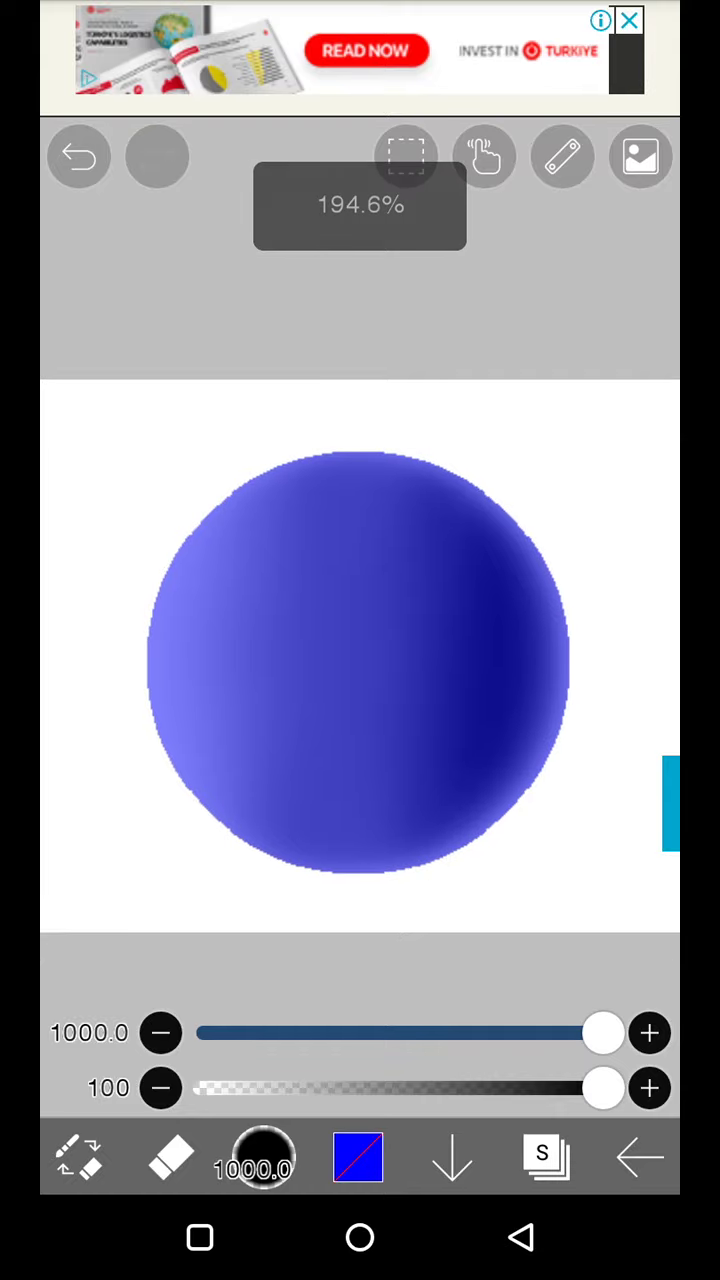
{"action": "left_click", "coordinate": [172, 1158]}
{"action": "left_click", "coordinate": [172, 1158]}
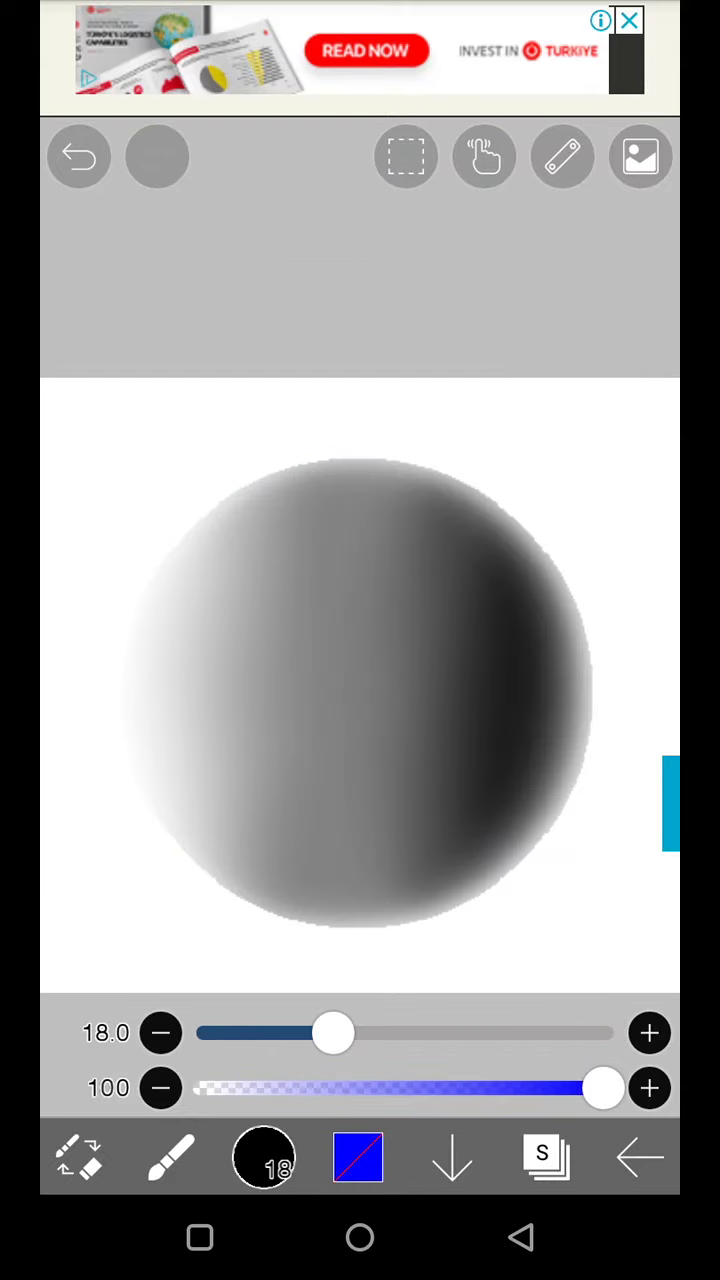
{"action": "scroll", "coordinate": [360, 680], "scroll_direction": "up", "scroll_amount": 5}
{"action": "scroll", "coordinate": [360, 680], "scroll_direction": "up", "scroll_amount": 4}
{"action": "scroll", "coordinate": [360, 680], "scroll_direction": "down", "scroll_amount": 3}
{"action": "scroll", "coordinate": [360, 680], "scroll_direction": "down", "scroll_amount": 3}
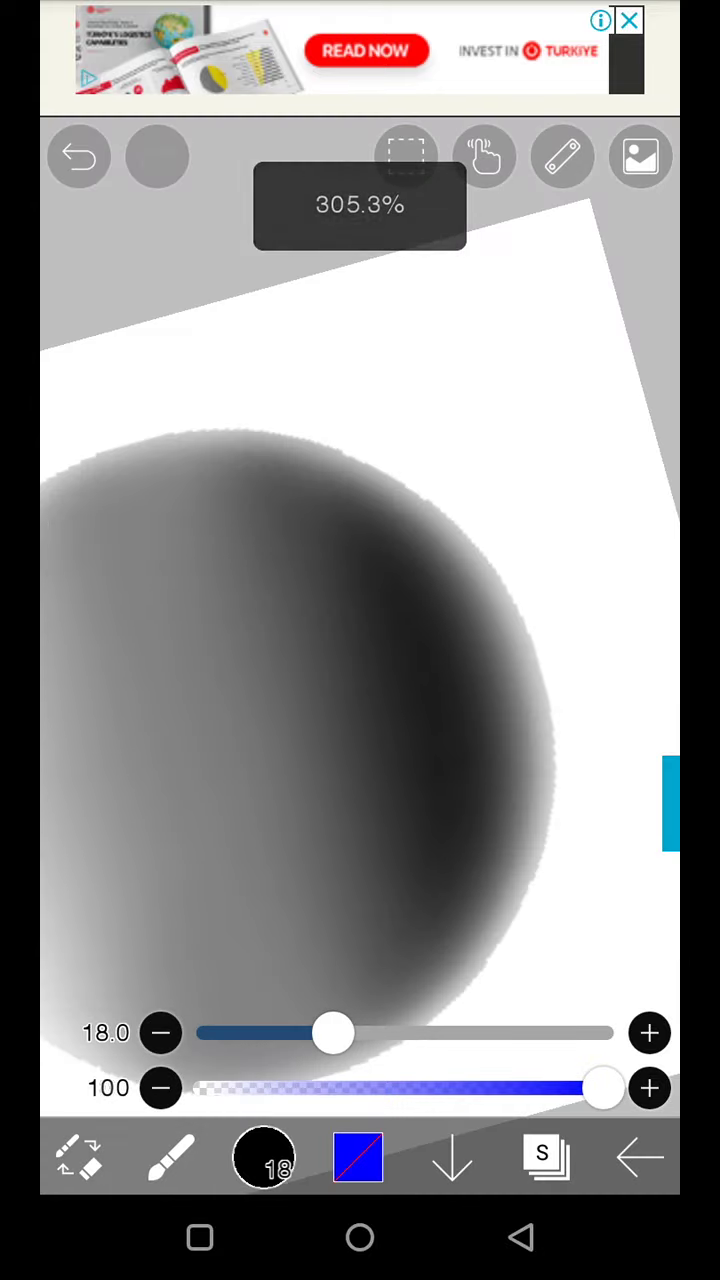
{"action": "scroll", "coordinate": [360, 640], "scroll_direction": "down", "scroll_amount": 4}
{"action": "scroll", "coordinate": [360, 640], "scroll_direction": "up", "scroll_amount": 3}
{"action": "scroll", "coordinate": [360, 640], "scroll_direction": "up", "scroll_amount": 3}
{"action": "scroll", "coordinate": [360, 640], "scroll_direction": "down", "scroll_amount": 3}
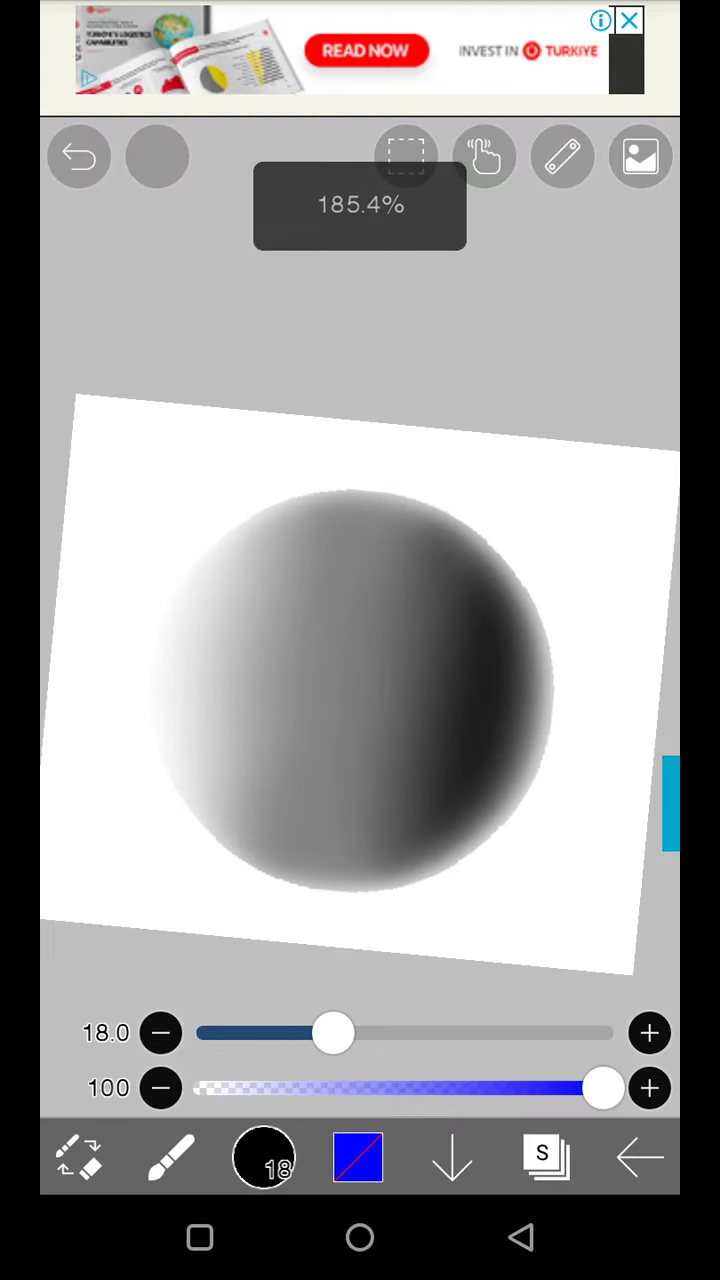
- Return to layer 1 with the selection cleared and raise the brush size slider
{"action": "left_click", "coordinate": [542, 1158]}
{"action": "left_click", "coordinate": [470, 860]}
{"action": "left_click", "coordinate": [360, 250]}
{"action": "left_click", "coordinate": [542, 1158]}
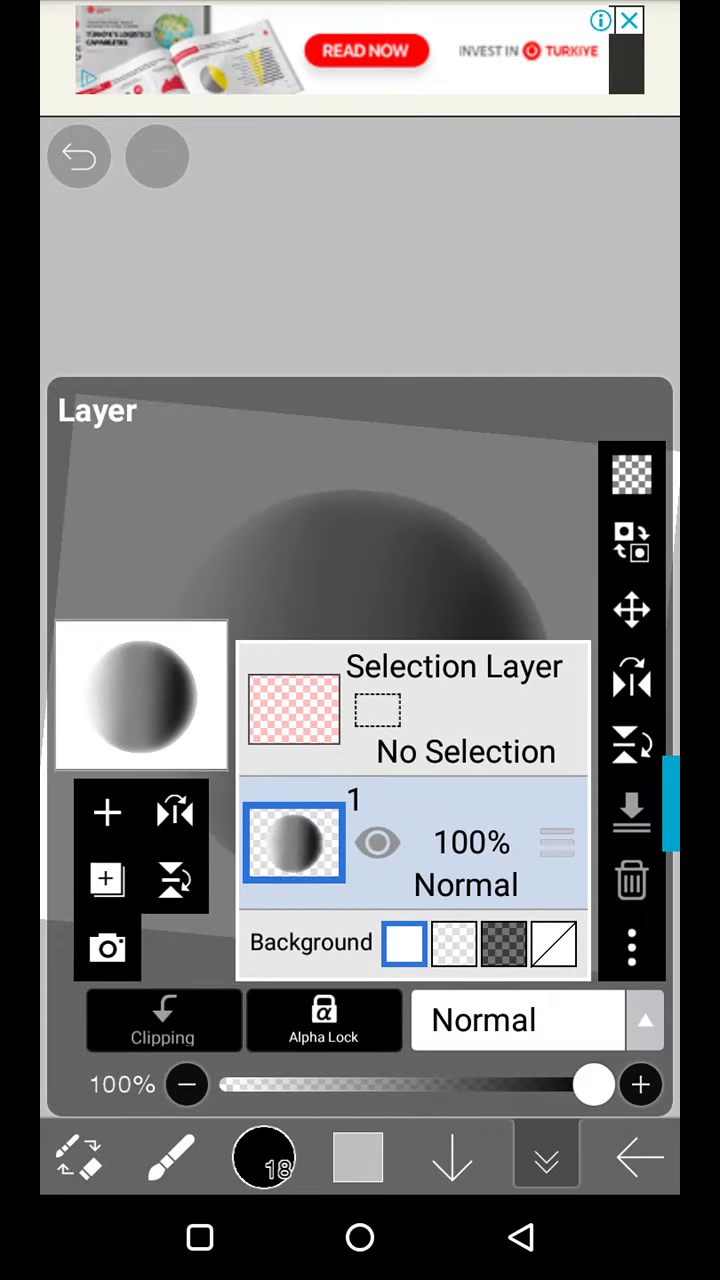
{"action": "left_click", "coordinate": [521, 1238]}
{"action": "left_click_drag", "start_coordinate": [320, 1032], "coordinate": [605, 1032]}
- Erase the whole shaded circle from the canvas with the Eraser
{"action": "left_click", "coordinate": [170, 1158]}
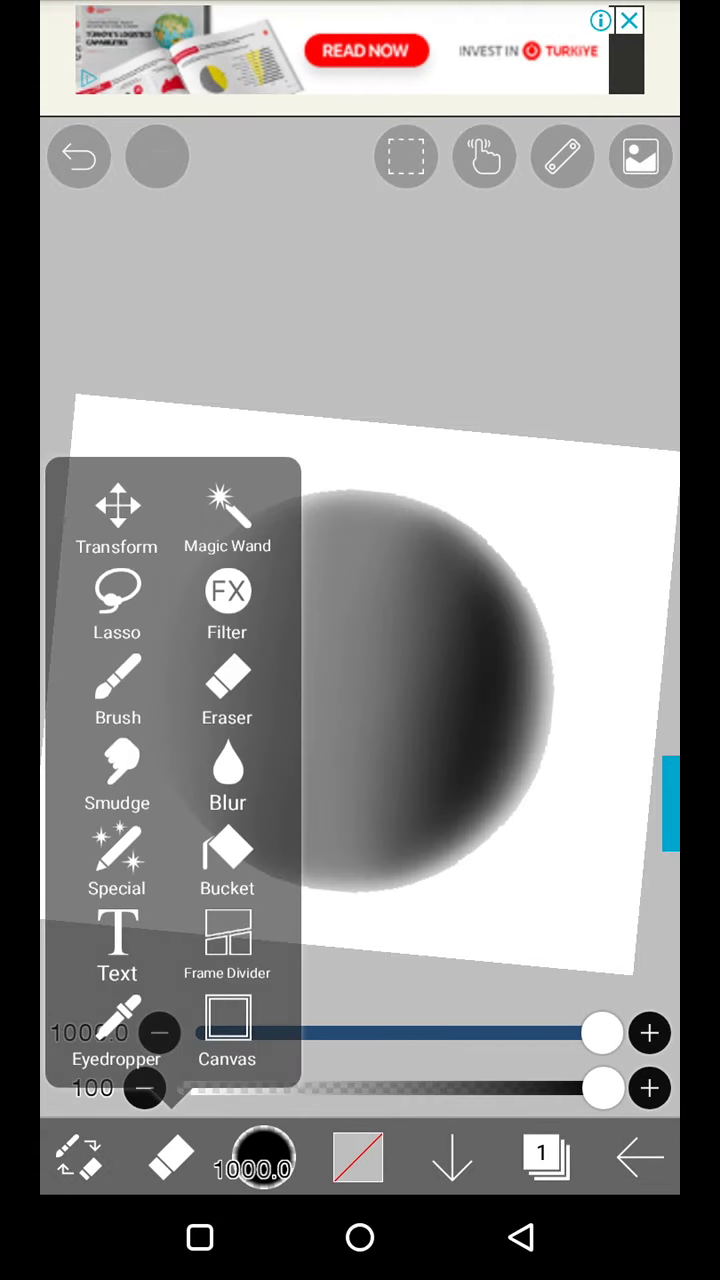
{"action": "left_click", "coordinate": [232, 672]}
{"action": "left_click", "coordinate": [360, 690]}
{"action": "left_click", "coordinate": [542, 1158]}
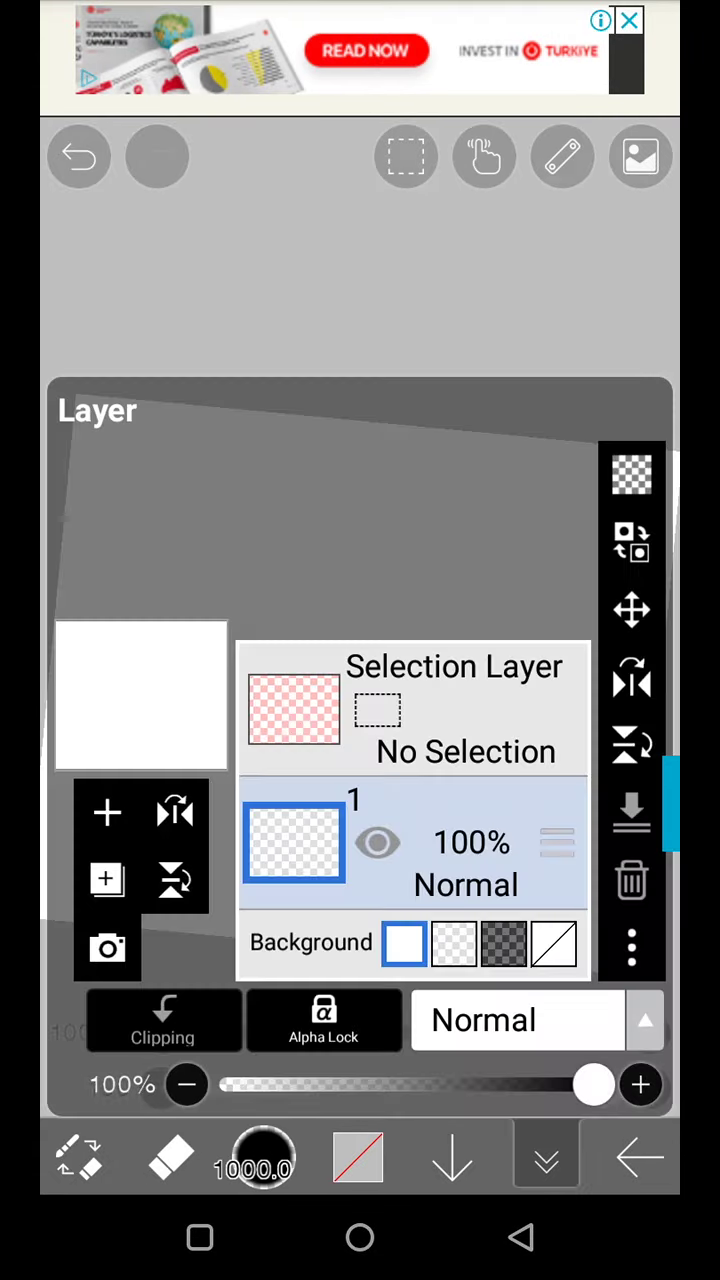
{"action": "left_click", "coordinate": [410, 710]}
{"action": "left_click", "coordinate": [521, 1238]}
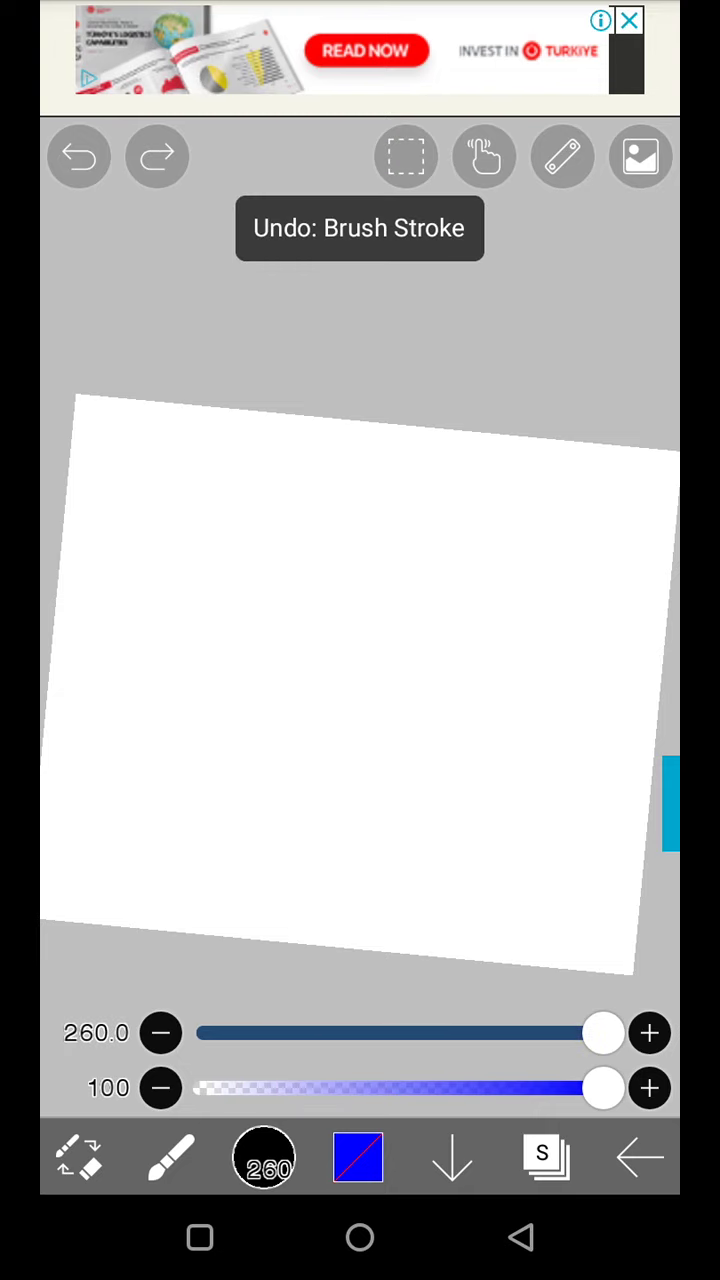
- Stamp a new circle on the Selection Layer, return to layer 1, undo a stroke and halve the opacity
{"action": "left_click", "coordinate": [351, 675]}
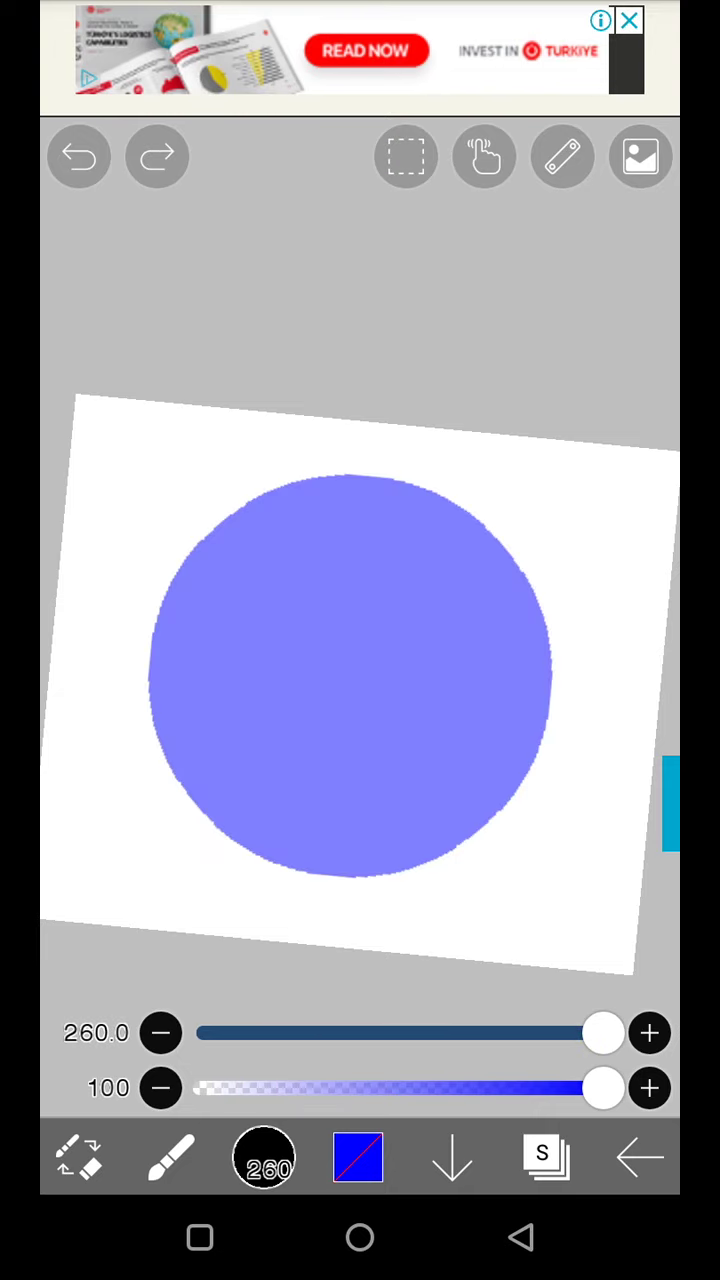
{"action": "left_click", "coordinate": [542, 1157]}
{"action": "left_click", "coordinate": [300, 840]}
{"action": "left_click", "coordinate": [542, 1157]}
{"action": "left_click", "coordinate": [172, 1157]}
{"action": "left_click_drag", "start_coordinate": [360, 650], "coordinate": [250, 500]}
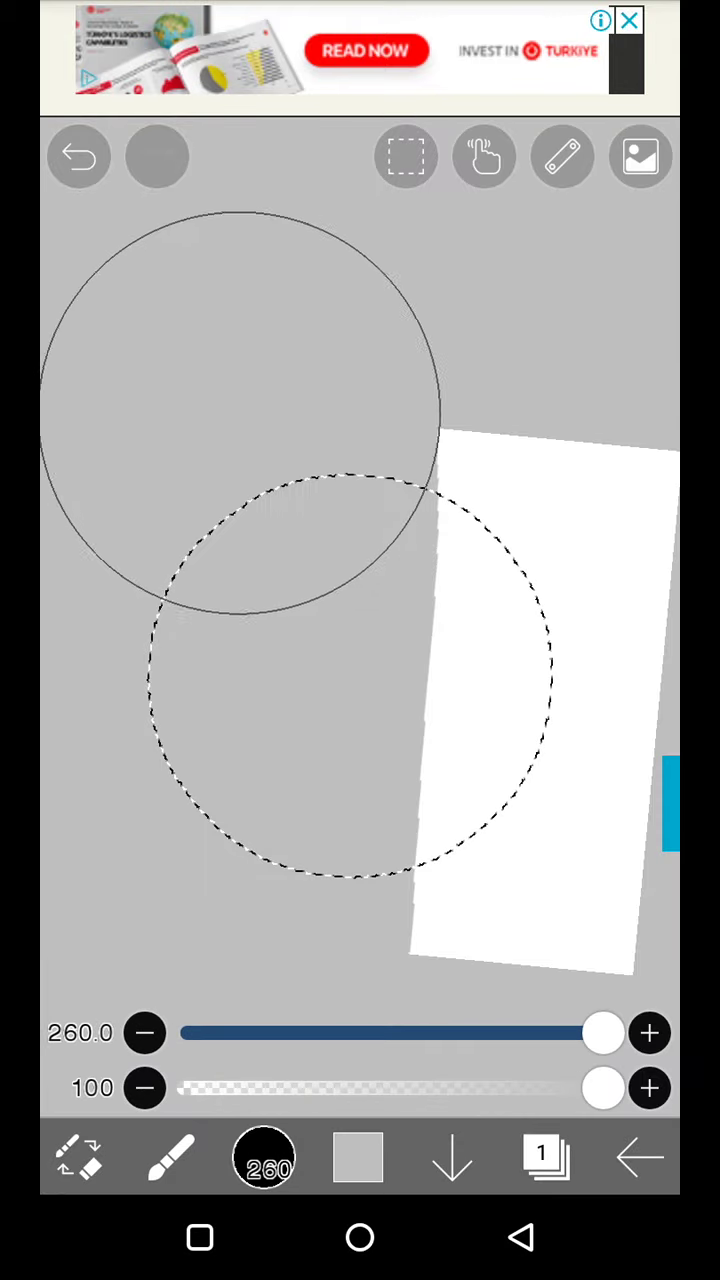
{"action": "left_click", "coordinate": [78, 156]}
{"action": "scroll", "coordinate": [360, 690], "scroll_direction": "down", "scroll_amount": 3}
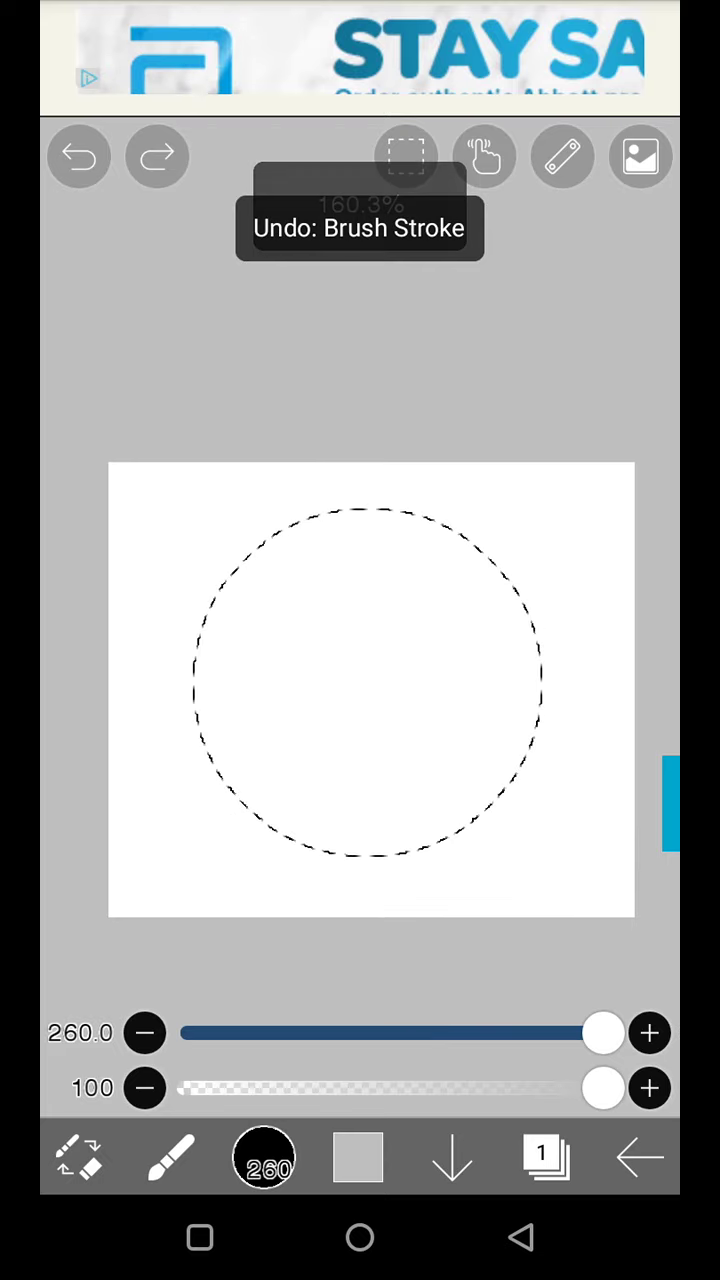
{"action": "left_click_drag", "start_coordinate": [604, 1088], "coordinate": [343, 1088]}
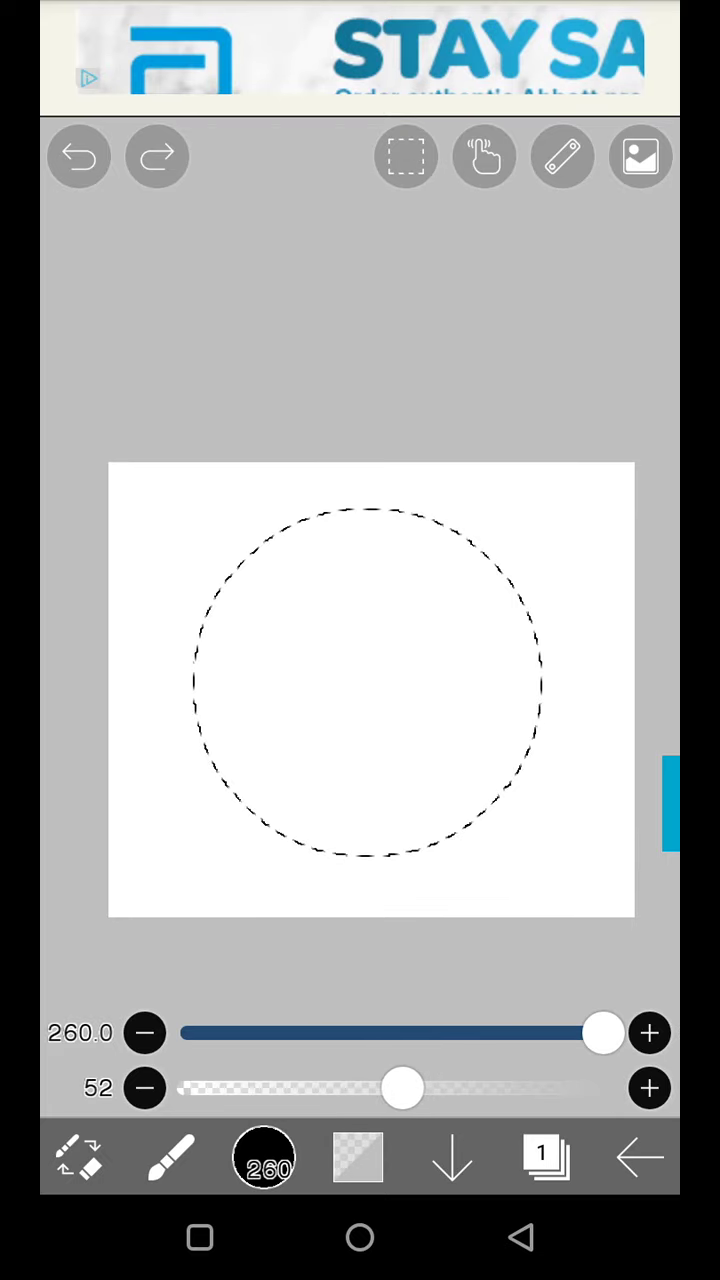
{"action": "scroll", "coordinate": [360, 680], "scroll_direction": "up", "scroll_amount": 3}
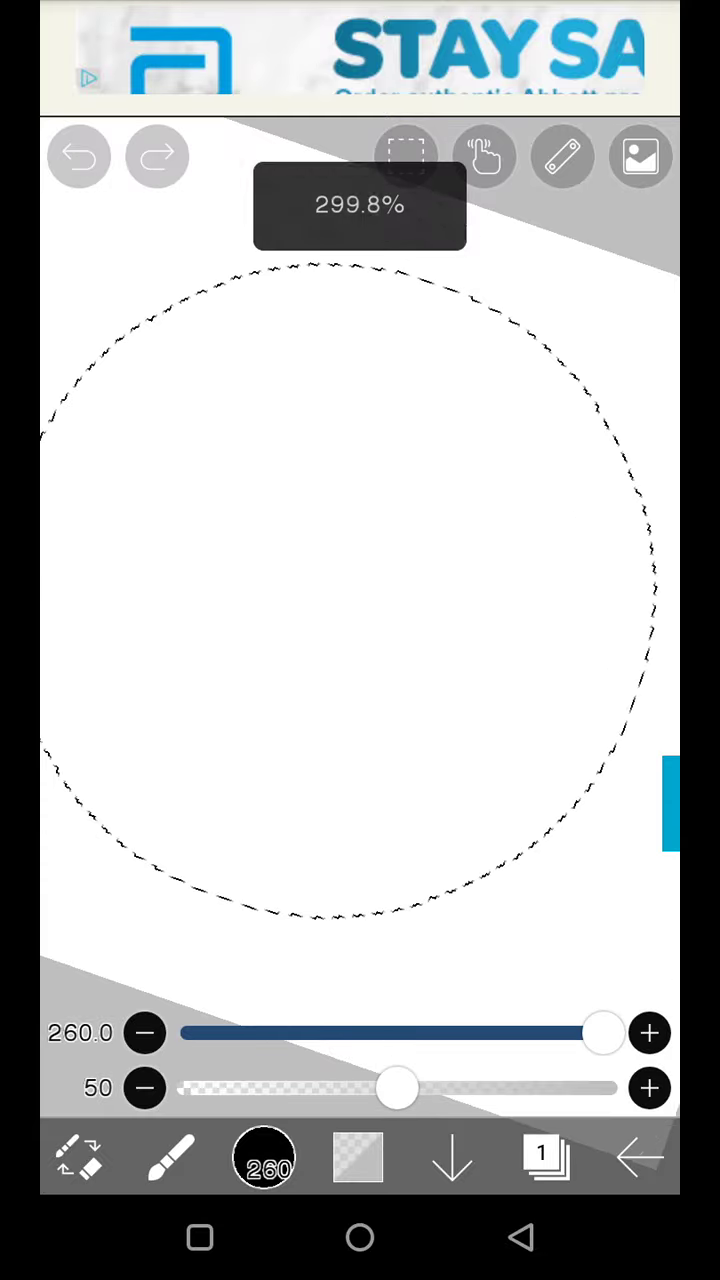
- Undo a test grey fill inside the circle and shrink the brush to size 65
{"action": "left_click_drag", "start_coordinate": [200, 400], "coordinate": [600, 850]}
{"action": "scroll", "coordinate": [360, 650], "scroll_direction": "down", "scroll_amount": 3}
{"action": "left_click", "coordinate": [78, 156]}
{"action": "scroll", "coordinate": [360, 650], "scroll_direction": "up", "scroll_amount": 3}
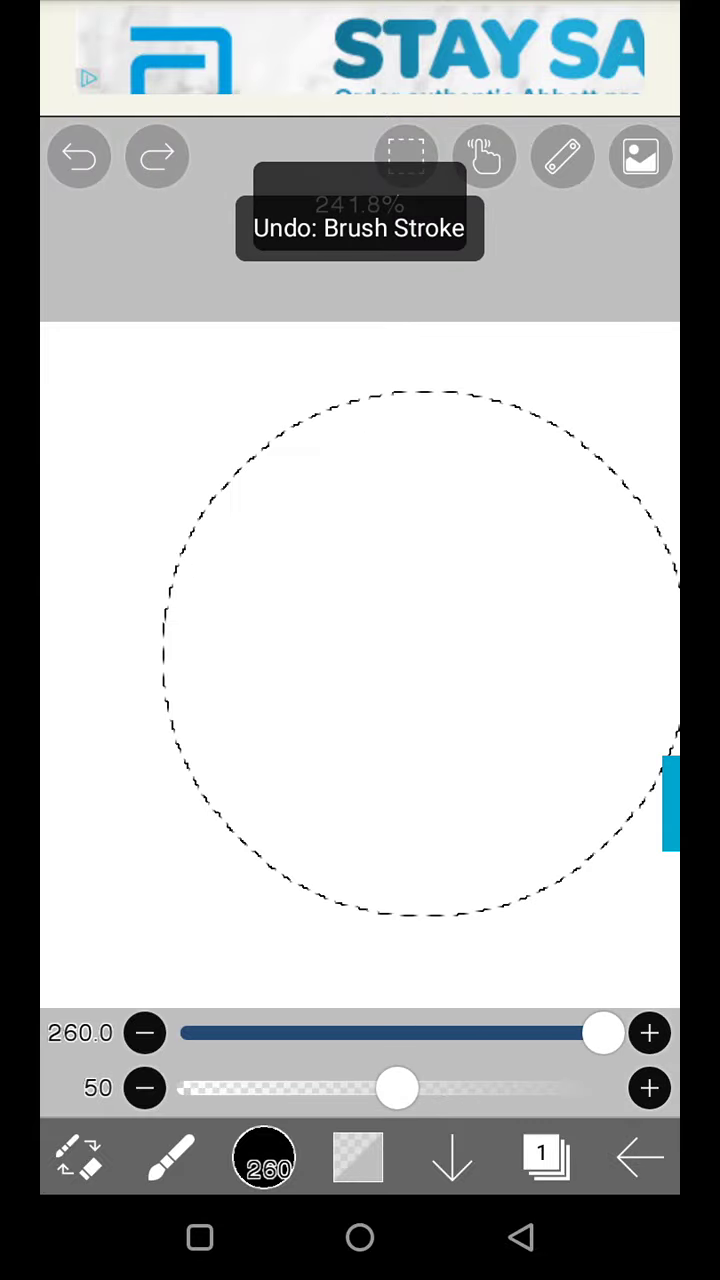
{"action": "left_click_drag", "start_coordinate": [604, 1033], "coordinate": [447, 1033]}
- Paint a grey vertical band down the left of the circle, redoing it until placed right
{"action": "left_click_drag", "start_coordinate": [320, 940], "coordinate": [320, 300]}
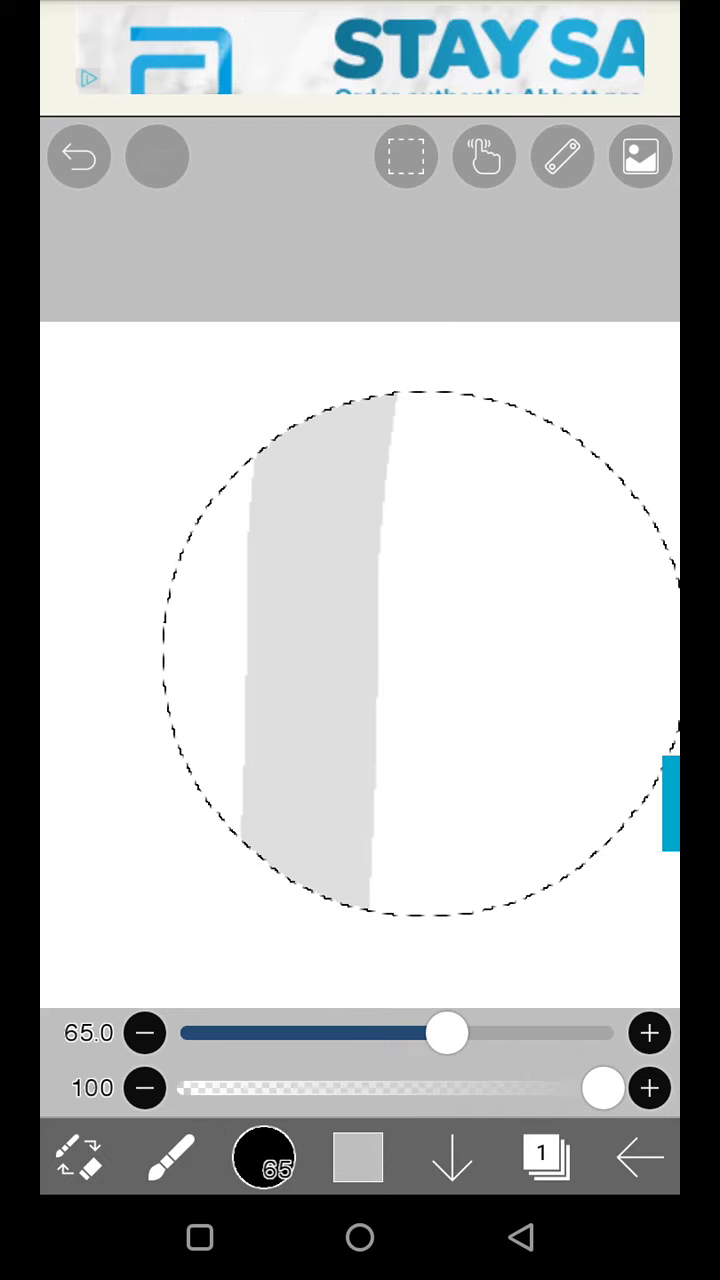
{"action": "left_click", "coordinate": [78, 156]}
{"action": "left_click_drag", "start_coordinate": [340, 920], "coordinate": [370, 340]}
{"action": "left_click", "coordinate": [78, 156]}
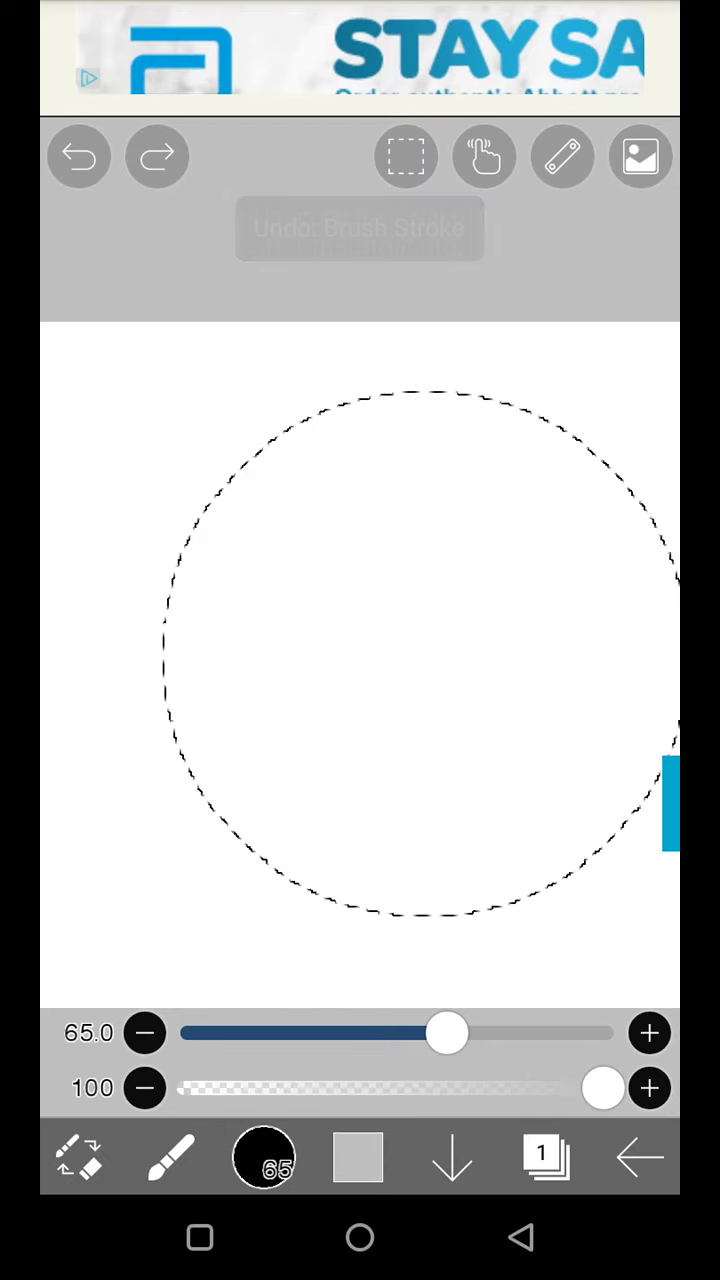
{"action": "left_click_drag", "start_coordinate": [320, 940], "coordinate": [330, 330]}
- Whiten the grey band's edge, then trial a light grey stroke on the left strip and undo it
{"action": "left_click", "coordinate": [357, 1158]}
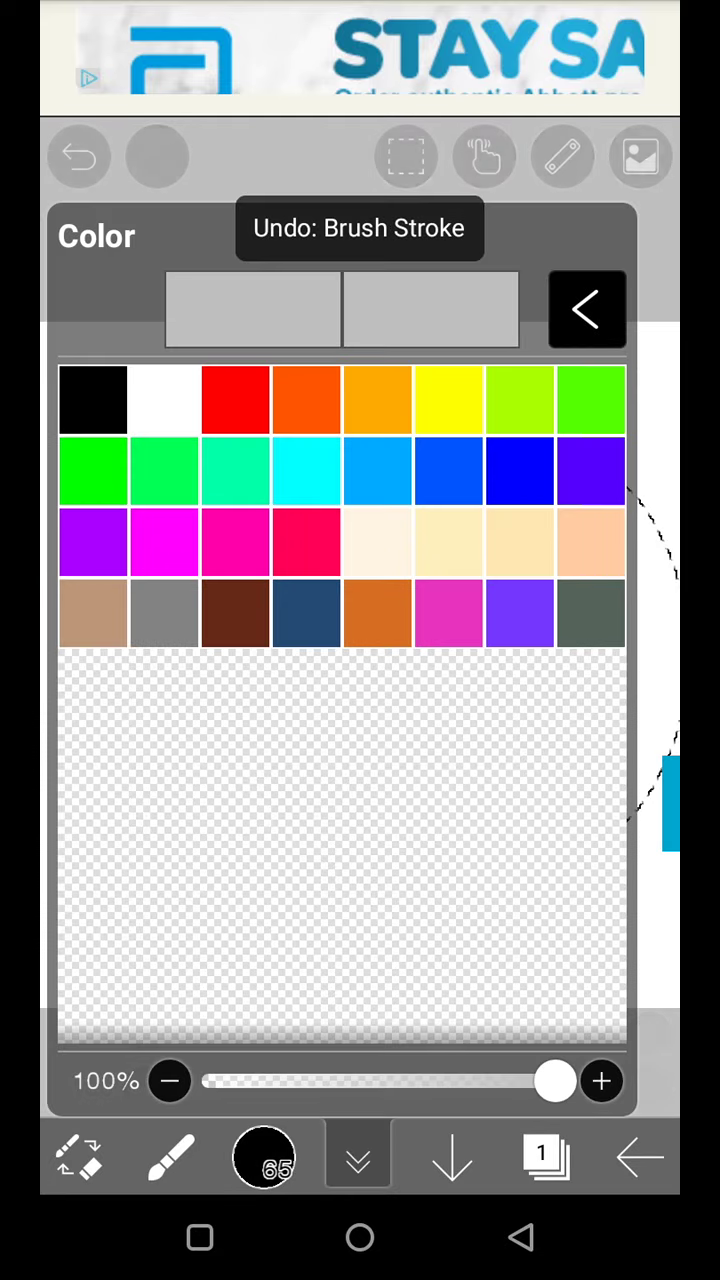
{"action": "left_click", "coordinate": [580, 305]}
{"action": "left_click_drag", "start_coordinate": [190, 880], "coordinate": [260, 440]}
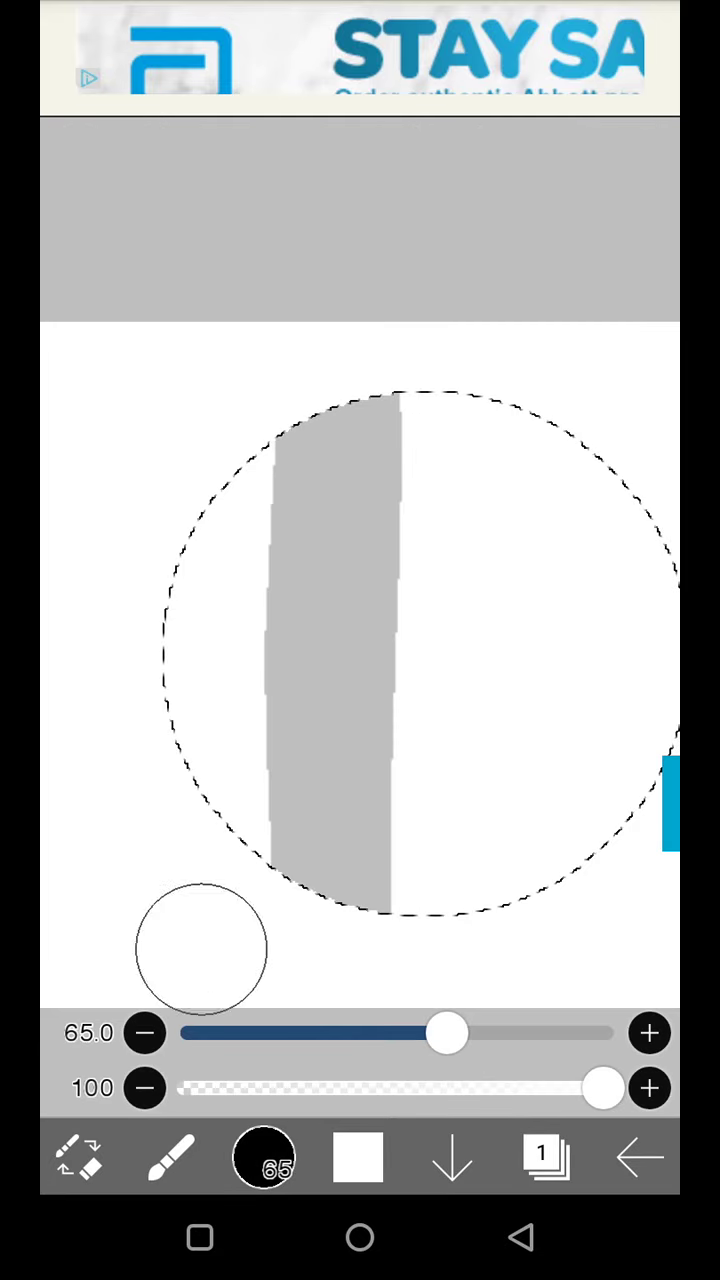
{"action": "left_click", "coordinate": [357, 1158]}
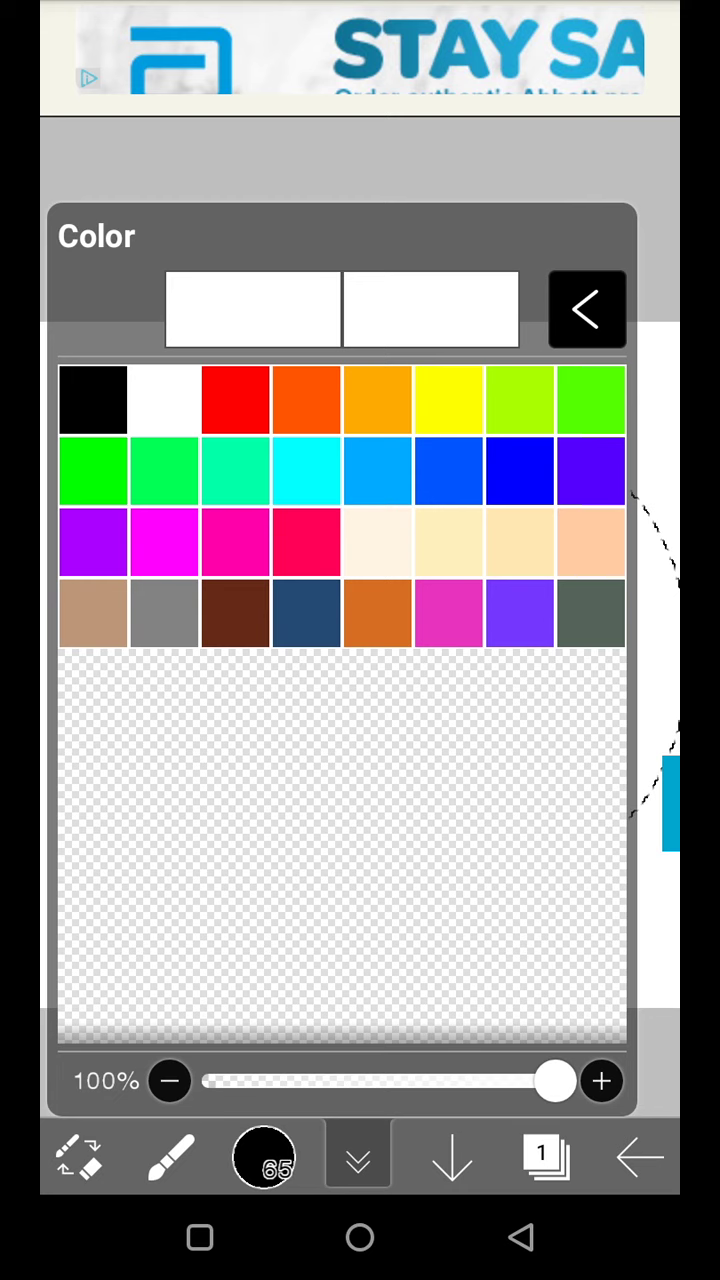
{"action": "left_click", "coordinate": [587, 309]}
{"action": "left_click_drag", "start_coordinate": [558, 890], "coordinate": [542, 890]}
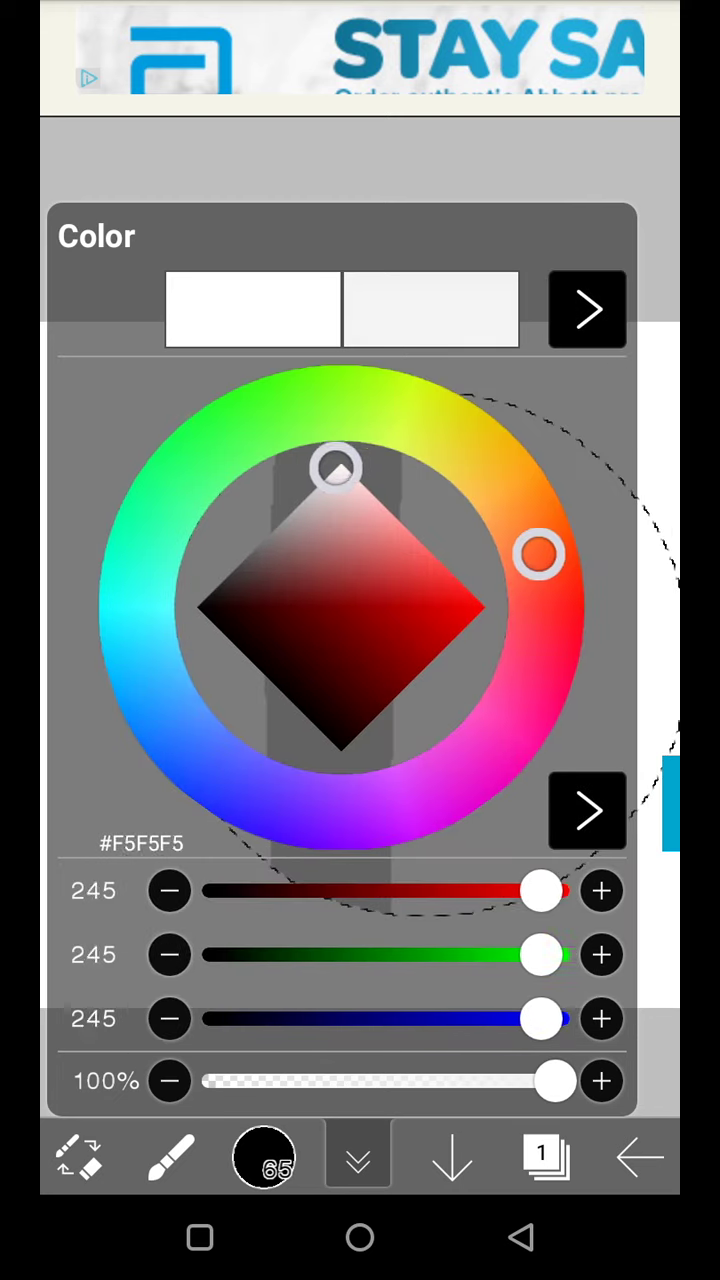
{"action": "left_click", "coordinate": [300, 500]}
{"action": "left_click", "coordinate": [360, 1158]}
{"action": "left_click_drag", "start_coordinate": [290, 920], "coordinate": [300, 320]}
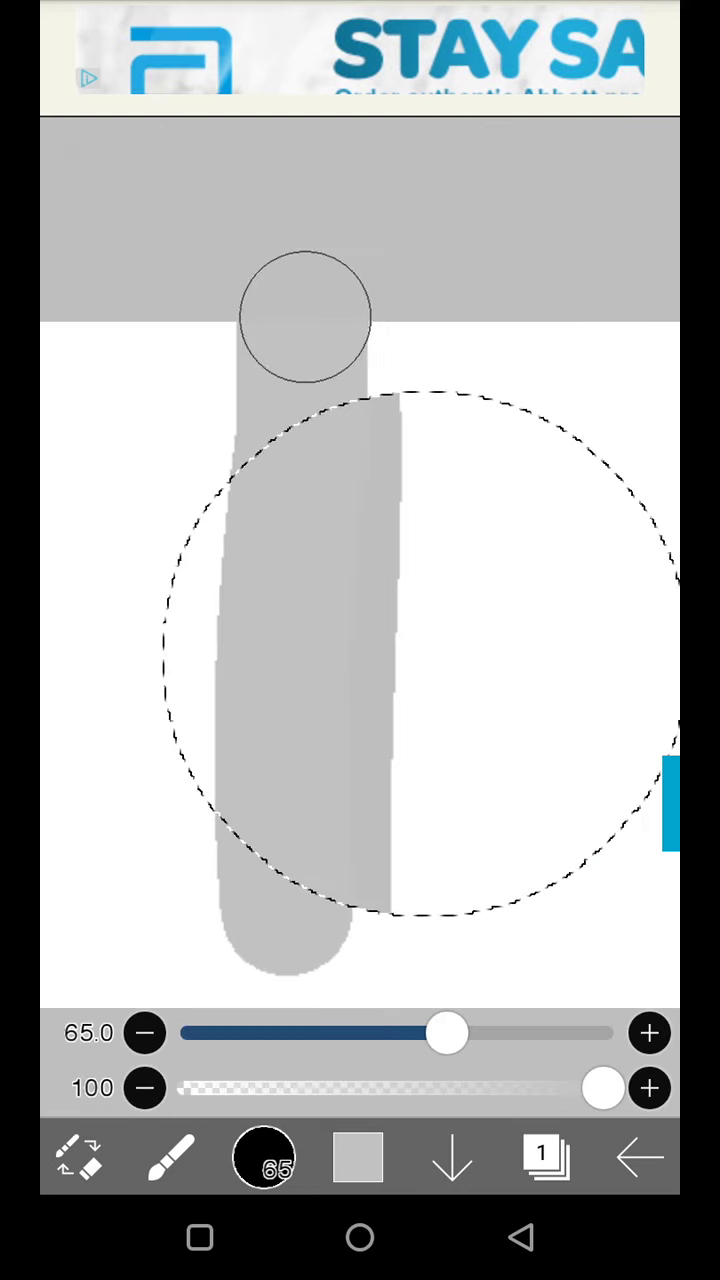
{"action": "left_click", "coordinate": [78, 156]}
- Paint a very light grey band along the circle's left edge
{"action": "left_click", "coordinate": [357, 1158]}
{"action": "left_click", "coordinate": [330, 460]}
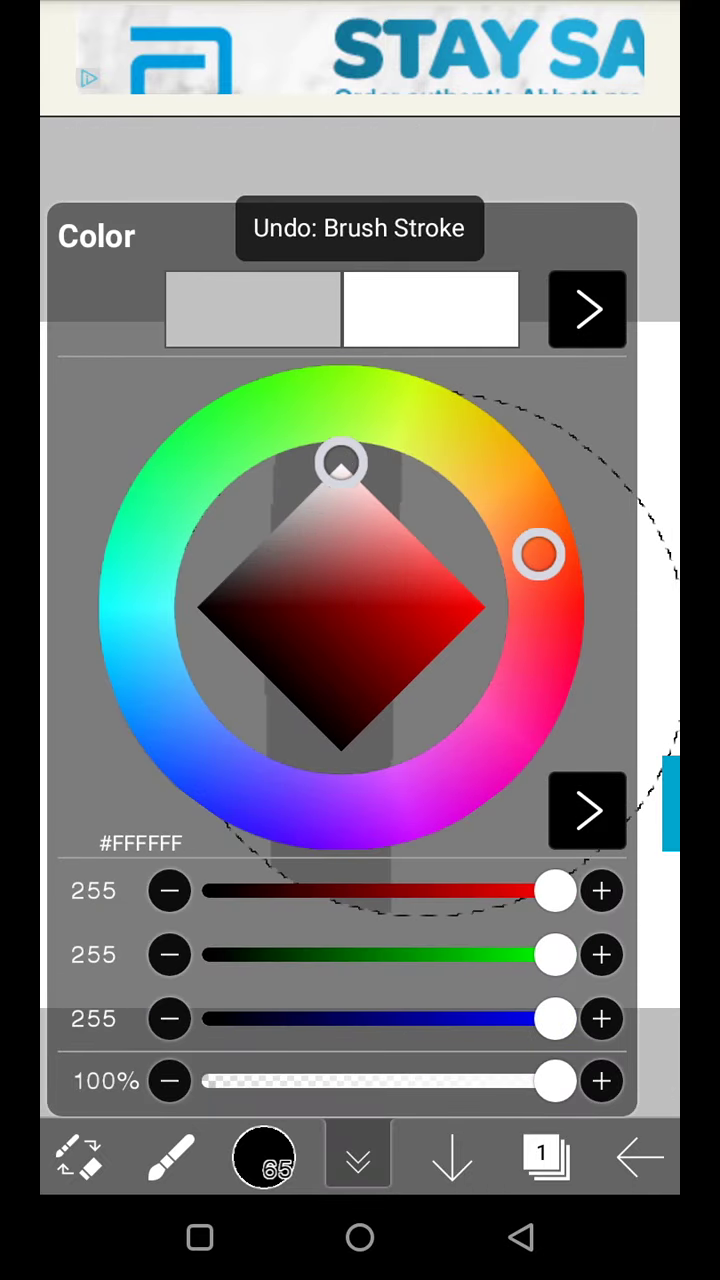
{"action": "left_click_drag", "start_coordinate": [555, 955], "coordinate": [523, 955]}
{"action": "left_click", "coordinate": [357, 1158]}
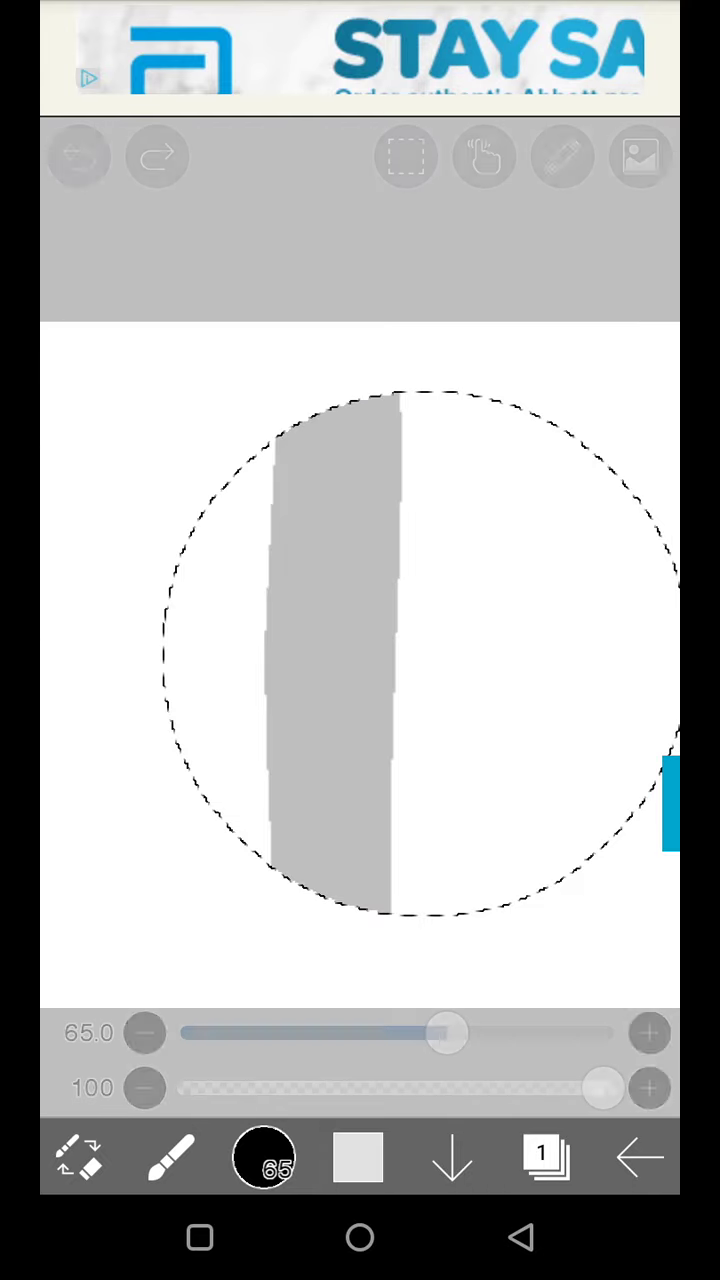
{"action": "left_click_drag", "start_coordinate": [290, 920], "coordinate": [300, 330]}
{"action": "left_click", "coordinate": [357, 1158]}
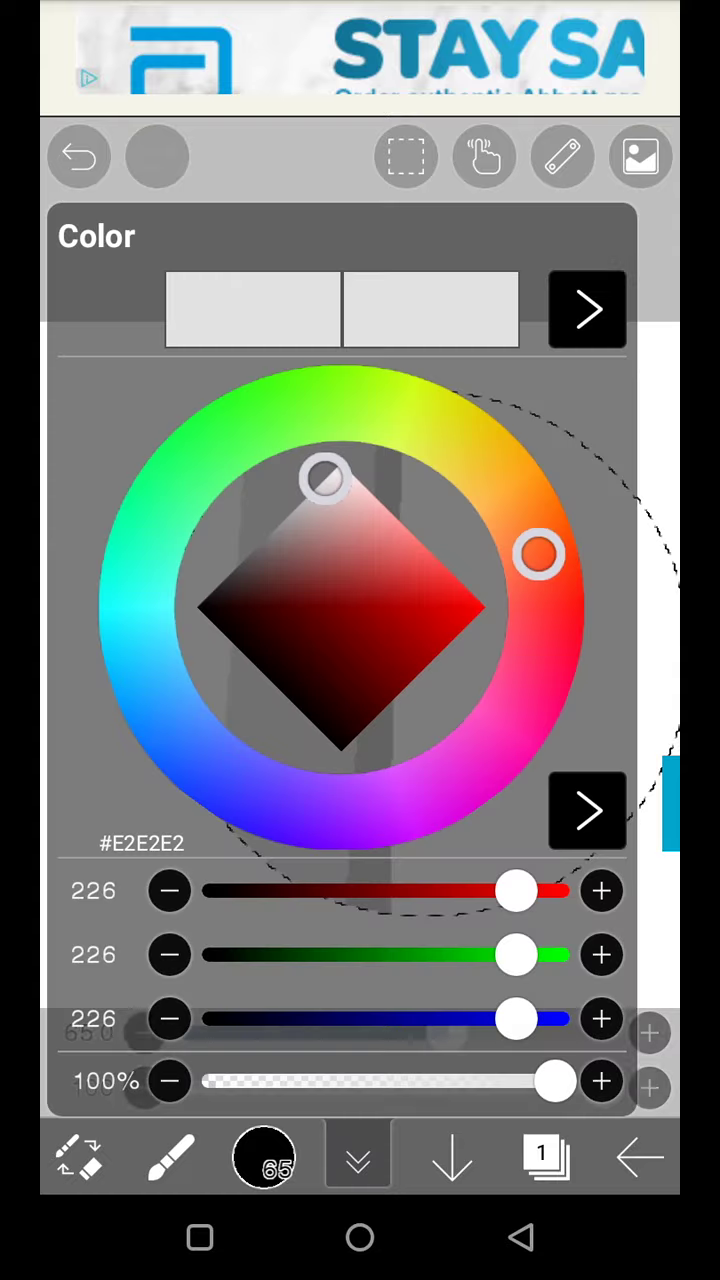
{"action": "left_click", "coordinate": [357, 1158]}
- Sample the grey from the canvas and paint a wider grey column inside the circle
{"action": "left_click", "coordinate": [170, 1158]}
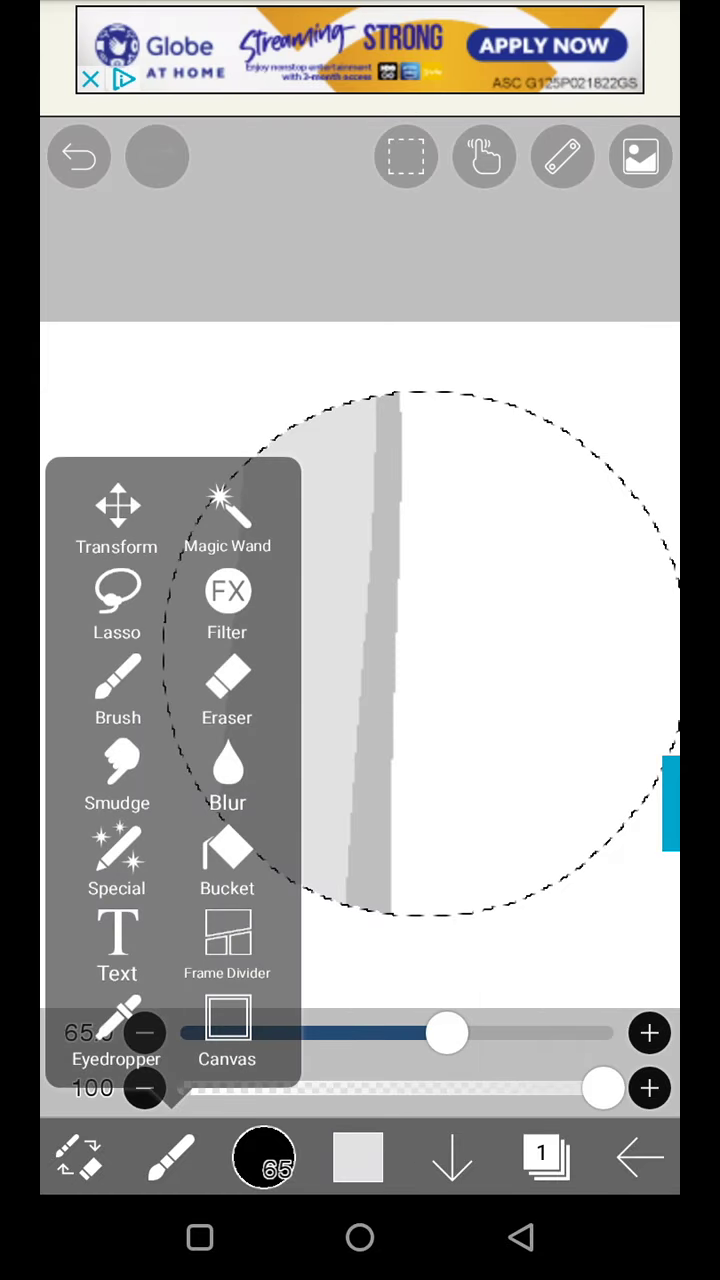
{"action": "left_click", "coordinate": [117, 1030]}
{"action": "left_click", "coordinate": [372, 780]}
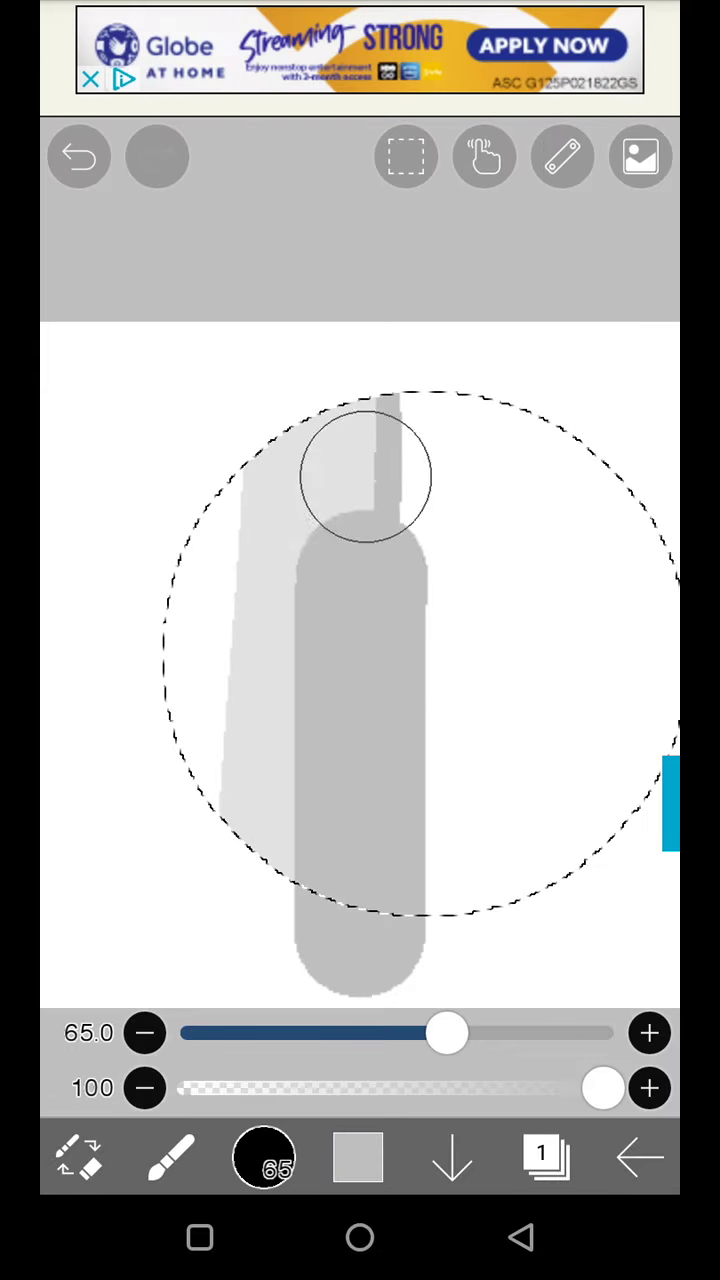
{"action": "left_click_drag", "start_coordinate": [365, 440], "coordinate": [345, 920]}
{"action": "left_click_drag", "start_coordinate": [400, 340], "coordinate": [380, 470]}
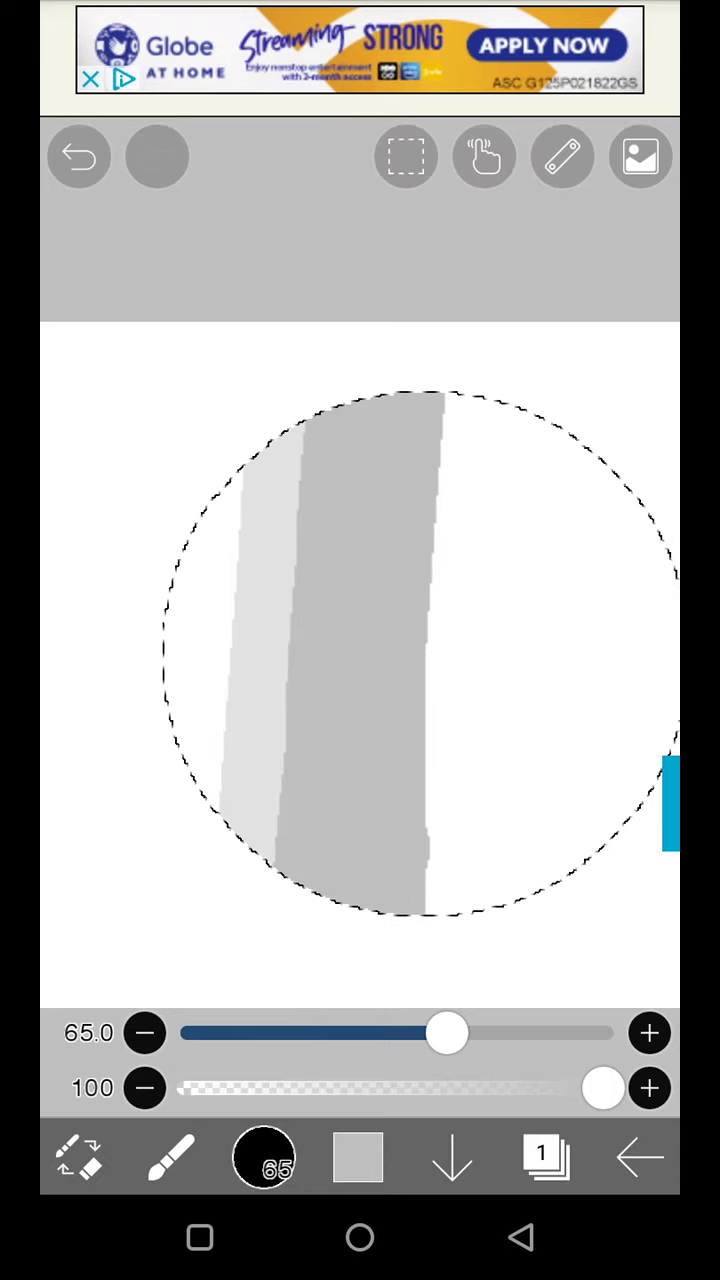
- Darken the colour to #A0A0A0 and paint a darker grey band down the circle
{"action": "left_click", "coordinate": [357, 1158]}
{"action": "left_click_drag", "start_coordinate": [305, 498], "coordinate": [289, 515]}
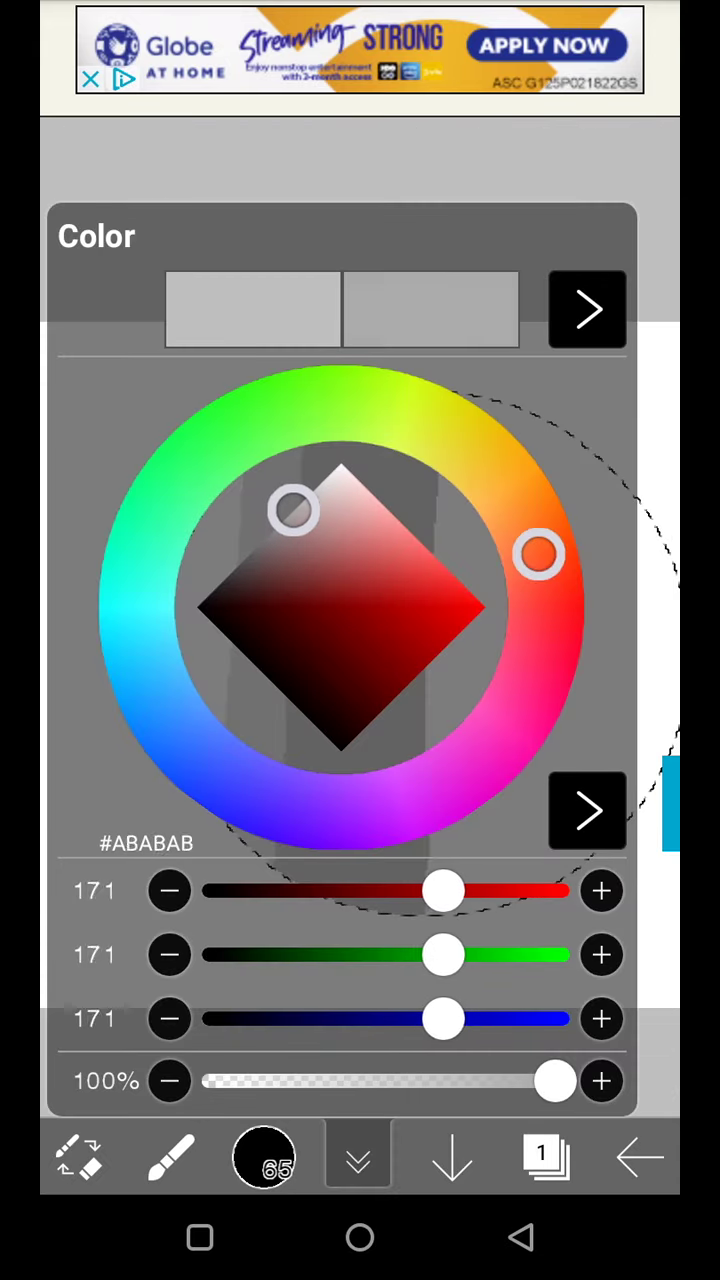
{"action": "left_click", "coordinate": [357, 1158]}
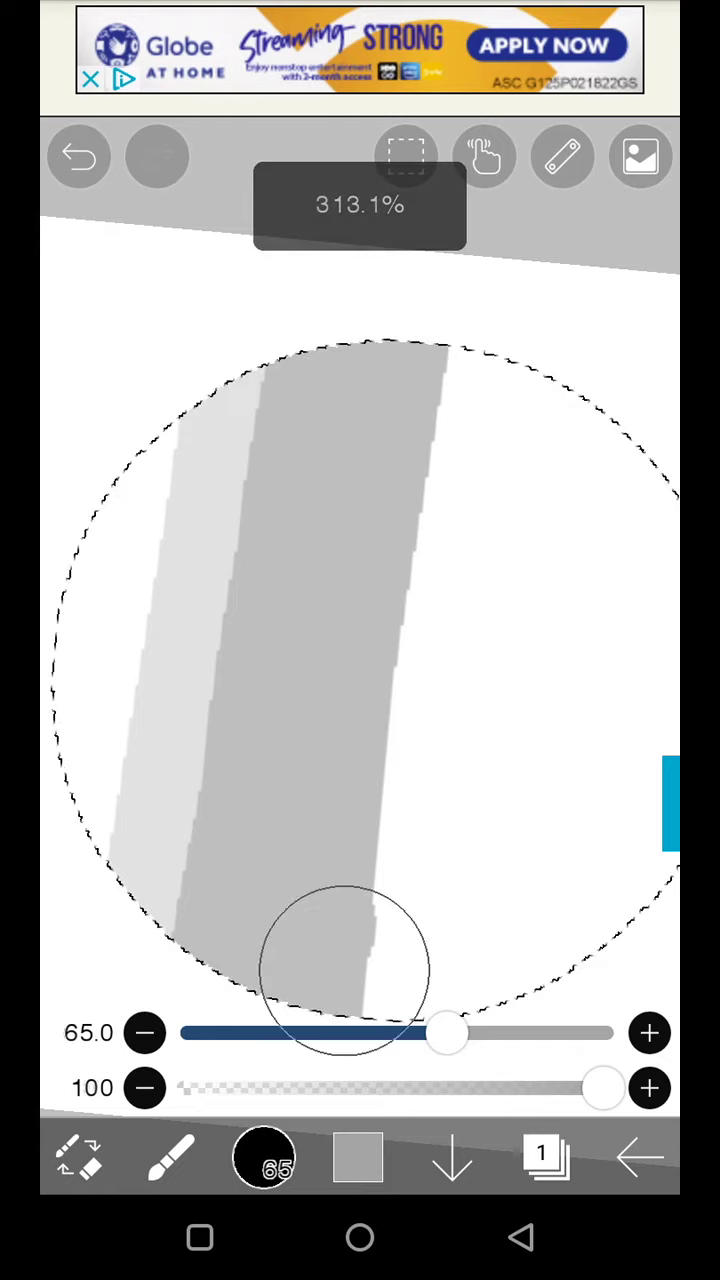
{"action": "left_click_drag", "start_coordinate": [400, 340], "coordinate": [340, 980]}
- Step the colour down to a neutral #828282 and paint a mid-grey vertical band through the circle
{"action": "left_click", "coordinate": [357, 1158]}
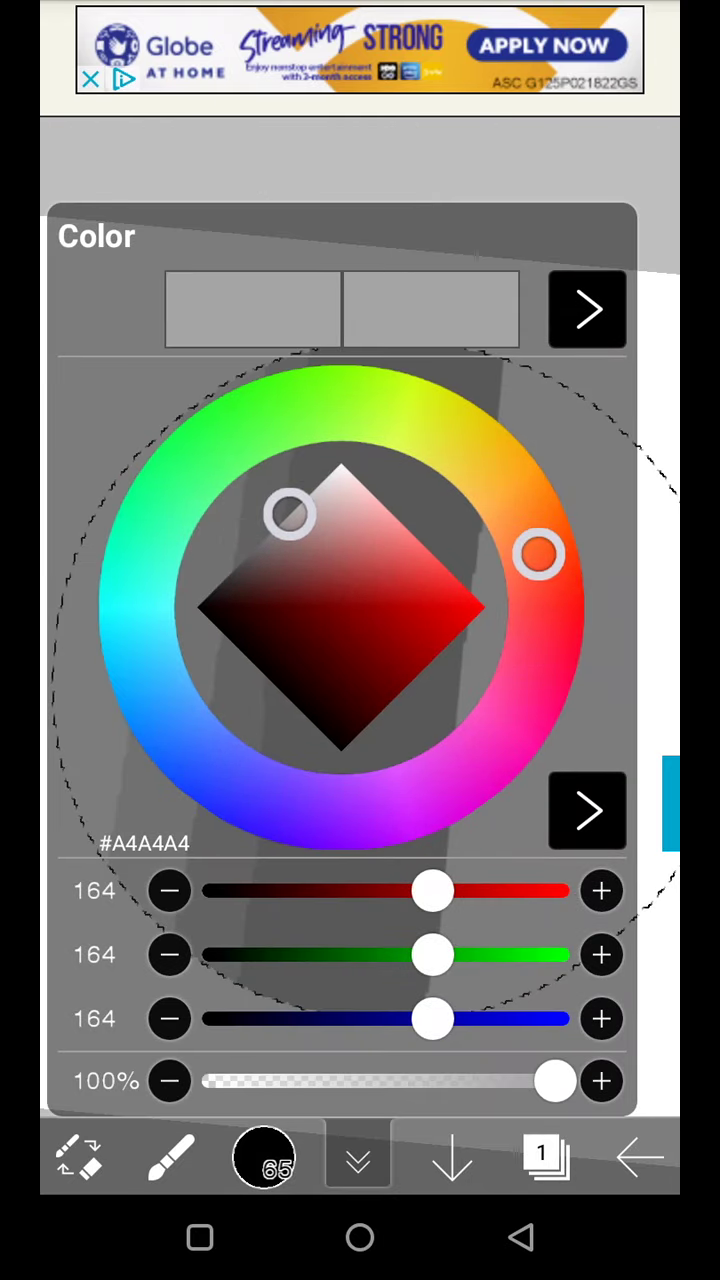
{"action": "left_click_drag", "start_coordinate": [289, 513], "coordinate": [274, 530]}
{"action": "left_click_drag", "start_coordinate": [134, 606], "coordinate": [240, 785]}
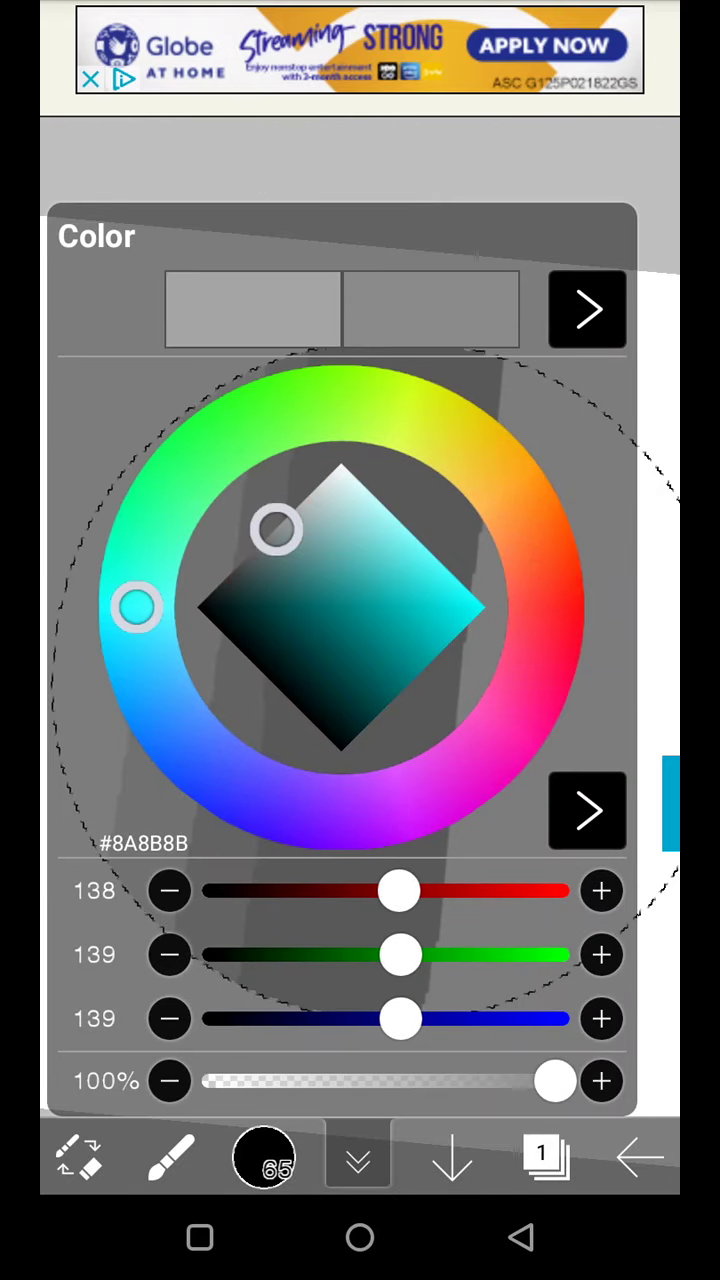
{"action": "left_click", "coordinate": [134, 606]}
{"action": "left_click", "coordinate": [240, 785]}
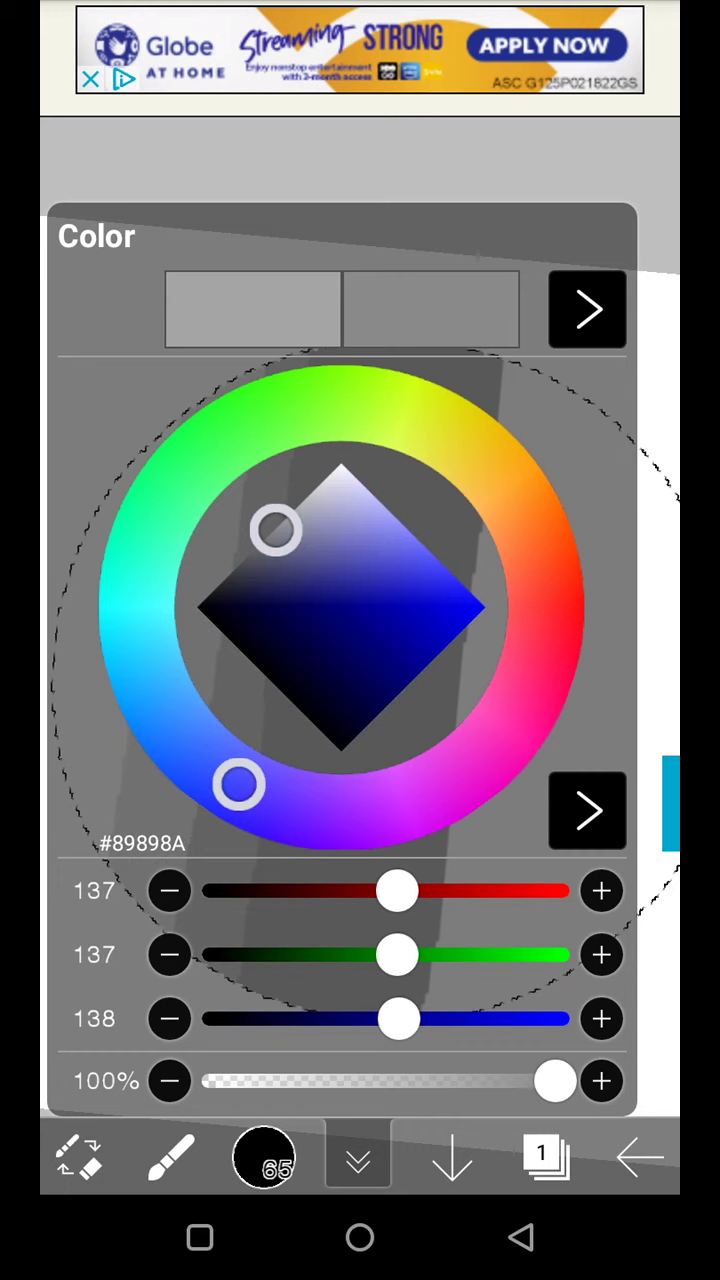
{"action": "left_click", "coordinate": [162, 708]}
{"action": "left_click", "coordinate": [136, 606]}
{"action": "left_click", "coordinate": [240, 785]}
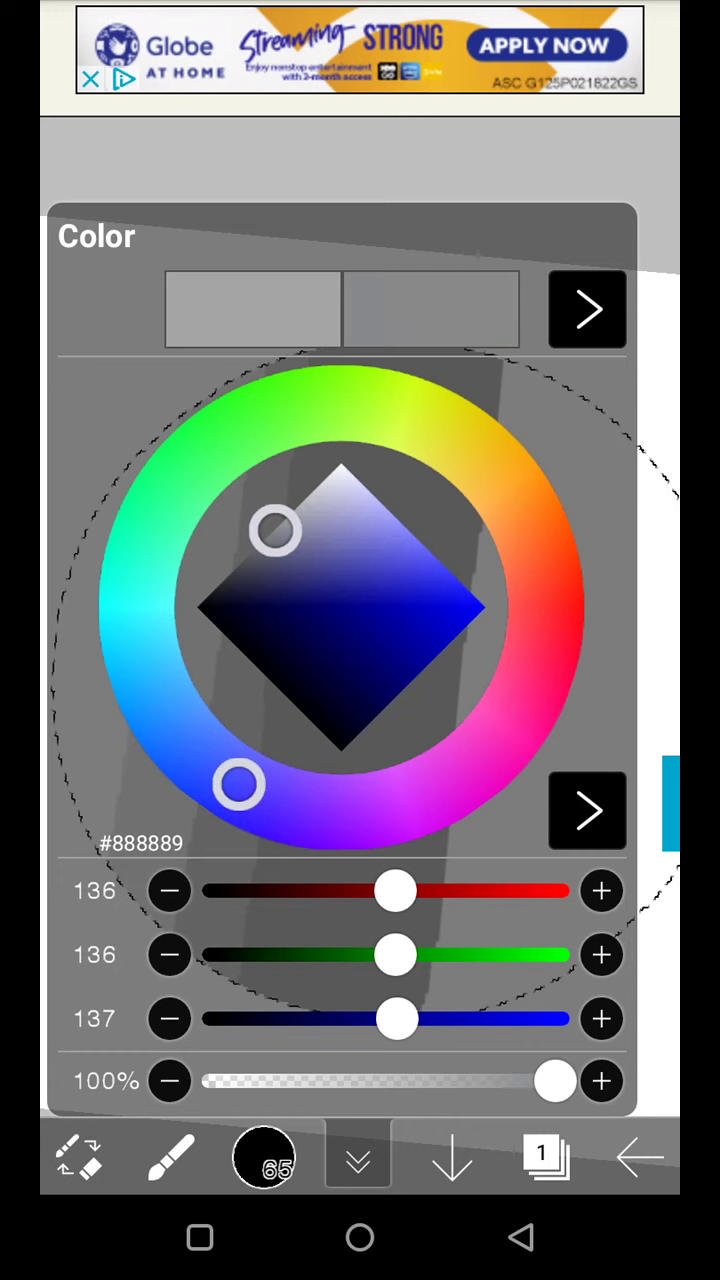
{"action": "left_click", "coordinate": [169, 1018]}
{"action": "left_click", "coordinate": [169, 891]}
{"action": "left_click", "coordinate": [169, 954]}
{"action": "left_click", "coordinate": [169, 891]}
{"action": "left_click", "coordinate": [169, 1018]}
{"action": "left_click", "coordinate": [169, 954]}
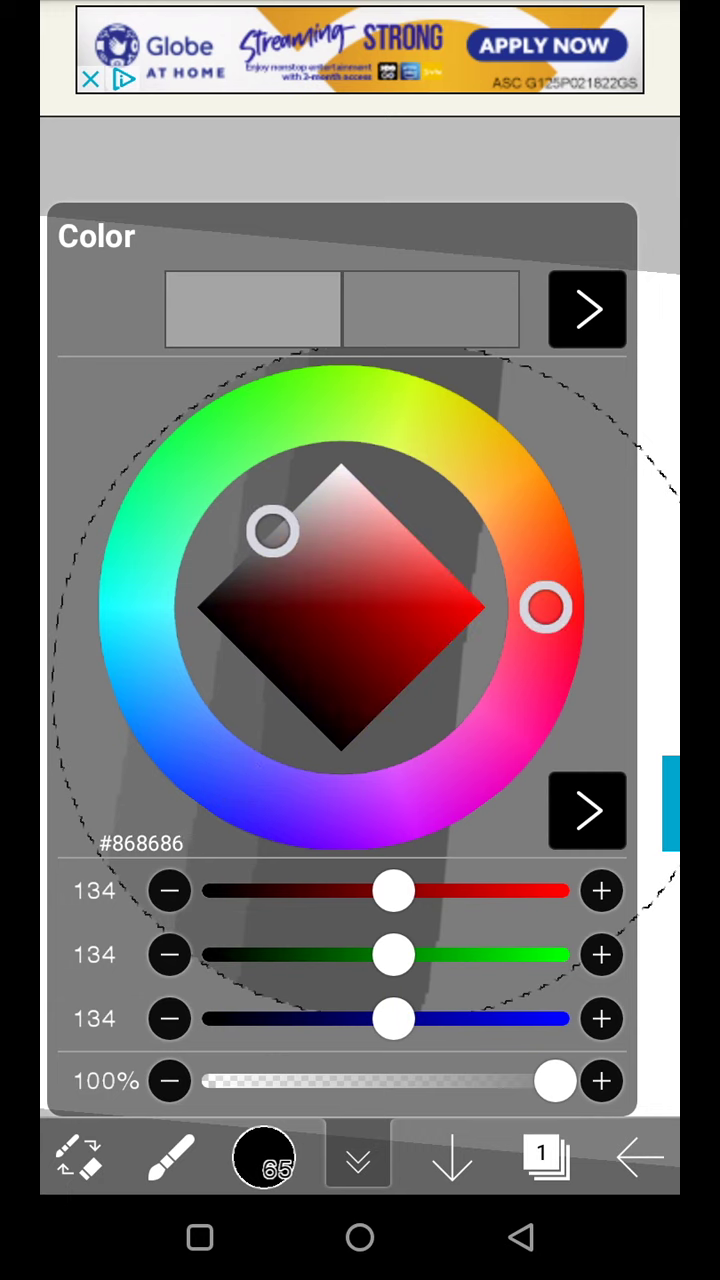
{"action": "left_click", "coordinate": [169, 891]}
{"action": "left_click", "coordinate": [169, 954]}
{"action": "left_click", "coordinate": [169, 891]}
{"action": "left_click", "coordinate": [169, 1018]}
{"action": "left_click", "coordinate": [169, 954]}
{"action": "left_click", "coordinate": [169, 891]}
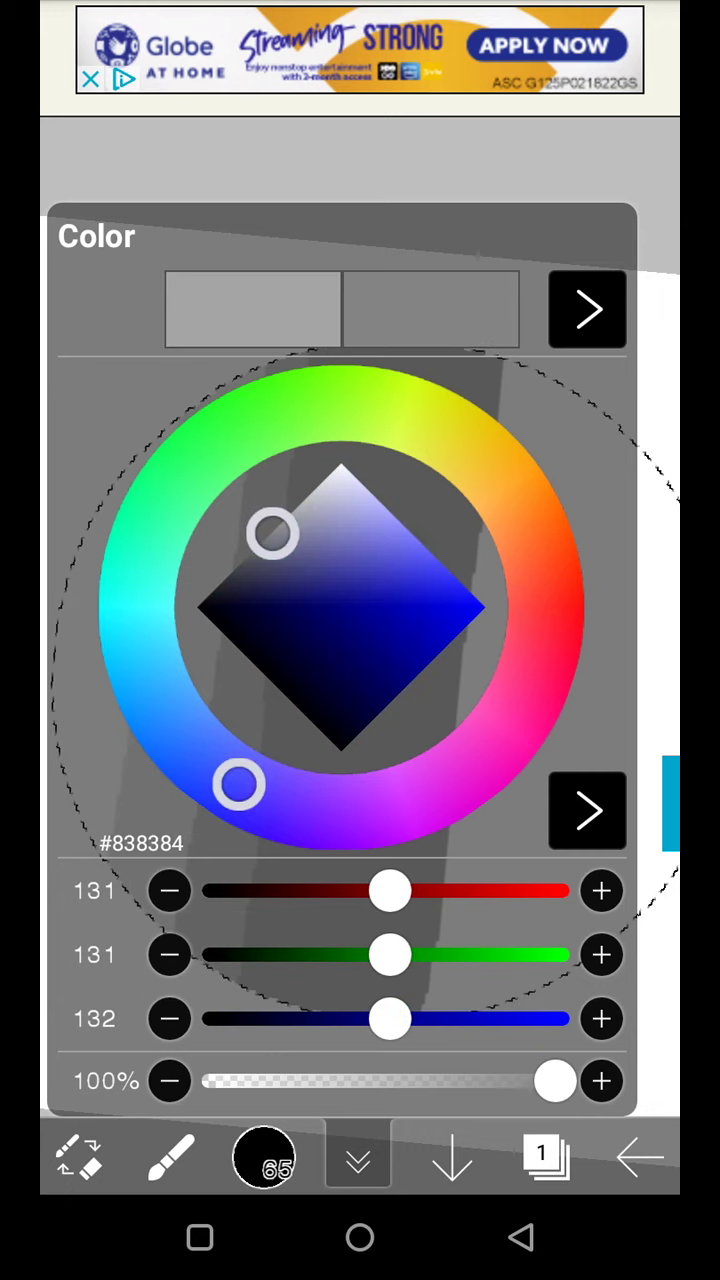
{"action": "left_click", "coordinate": [169, 1018]}
{"action": "left_click", "coordinate": [169, 891]}
{"action": "left_click", "coordinate": [169, 954]}
{"action": "left_click", "coordinate": [169, 1018]}
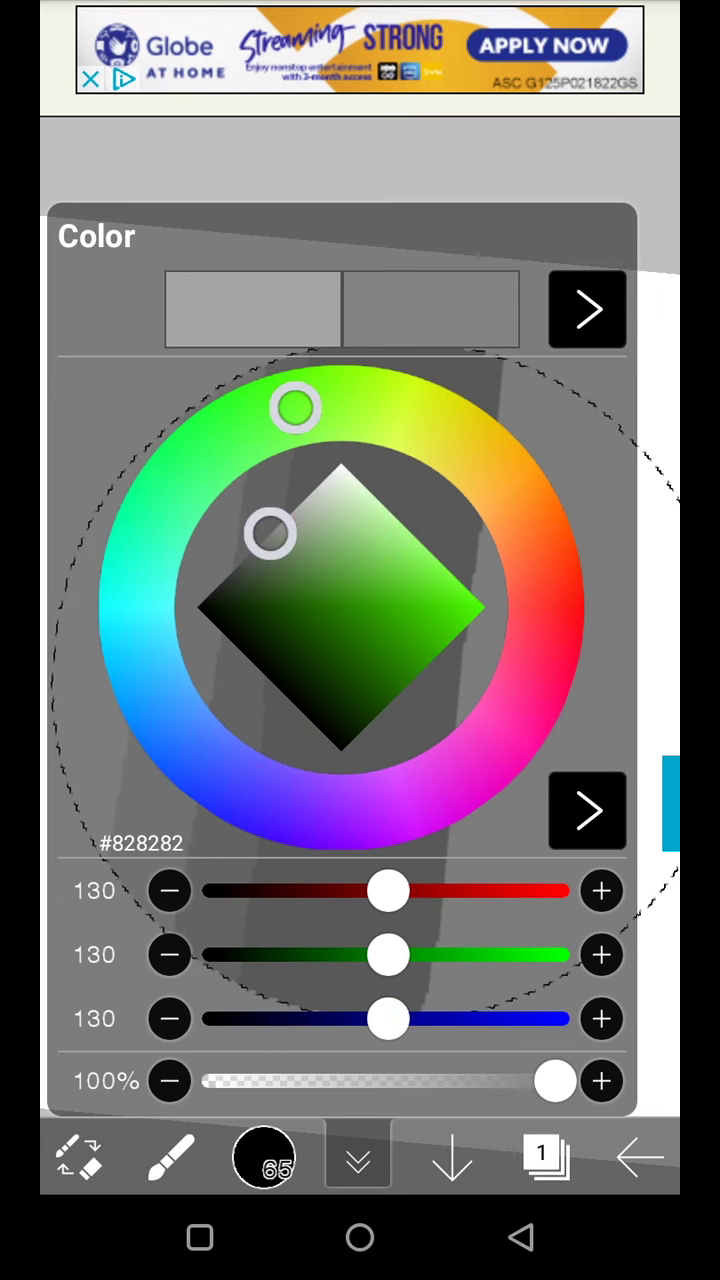
{"action": "left_click", "coordinate": [358, 1160]}
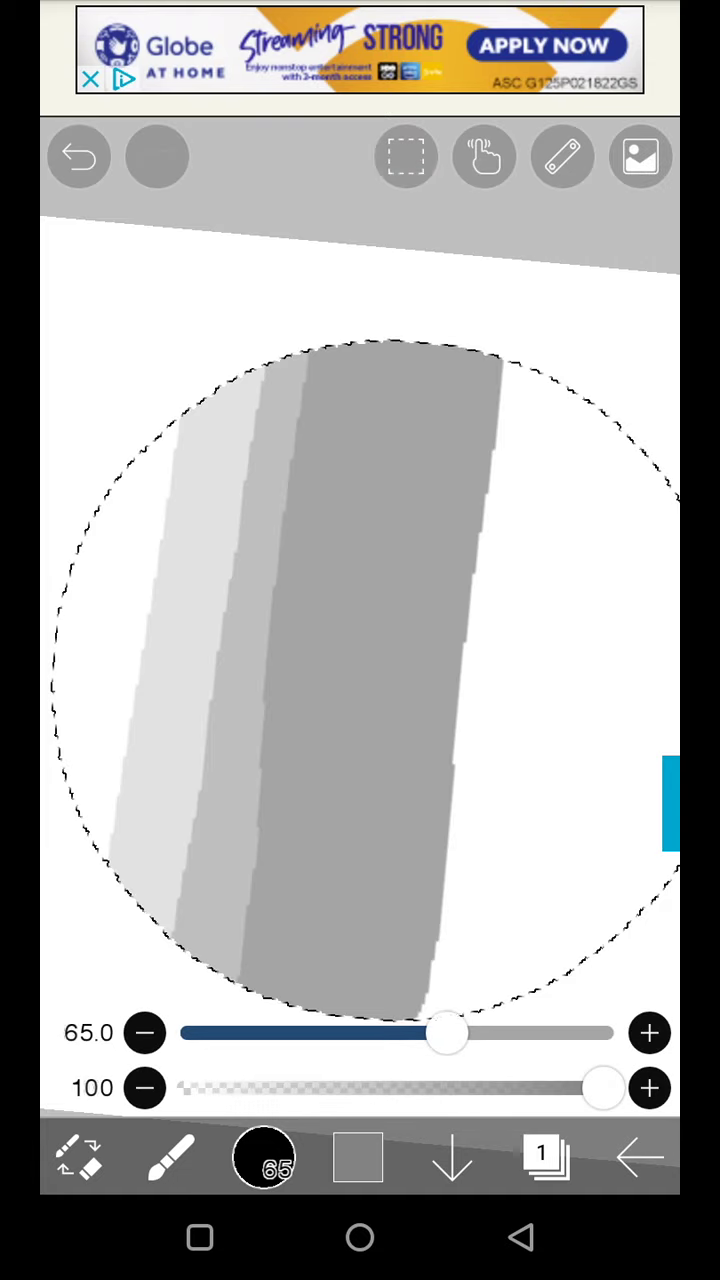
{"action": "scroll", "coordinate": [360, 600], "scroll_direction": "down", "scroll_amount": 3}
{"action": "left_click_drag", "start_coordinate": [370, 930], "coordinate": [409, 225]}
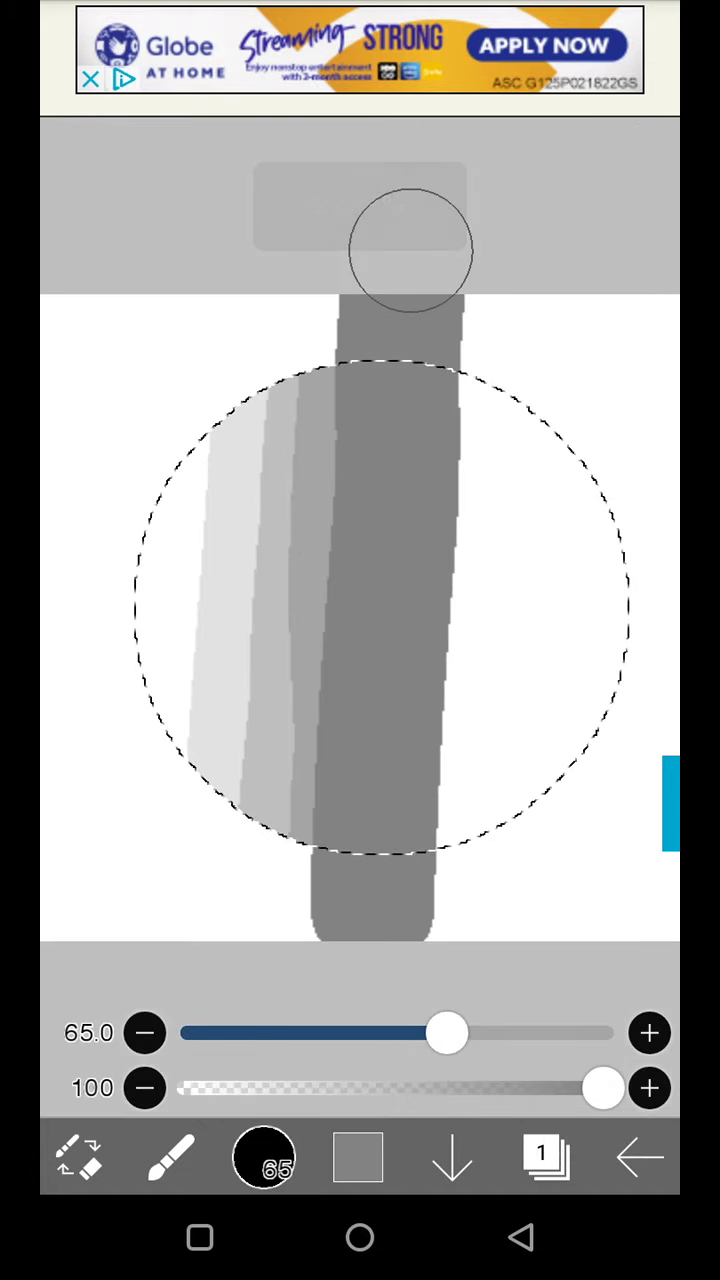
- Paint progressively darker bands at #5F5F5F and #4E4E4E right of centre
{"action": "left_click", "coordinate": [358, 1160]}
{"action": "left_click_drag", "start_coordinate": [270, 535], "coordinate": [290, 500]}
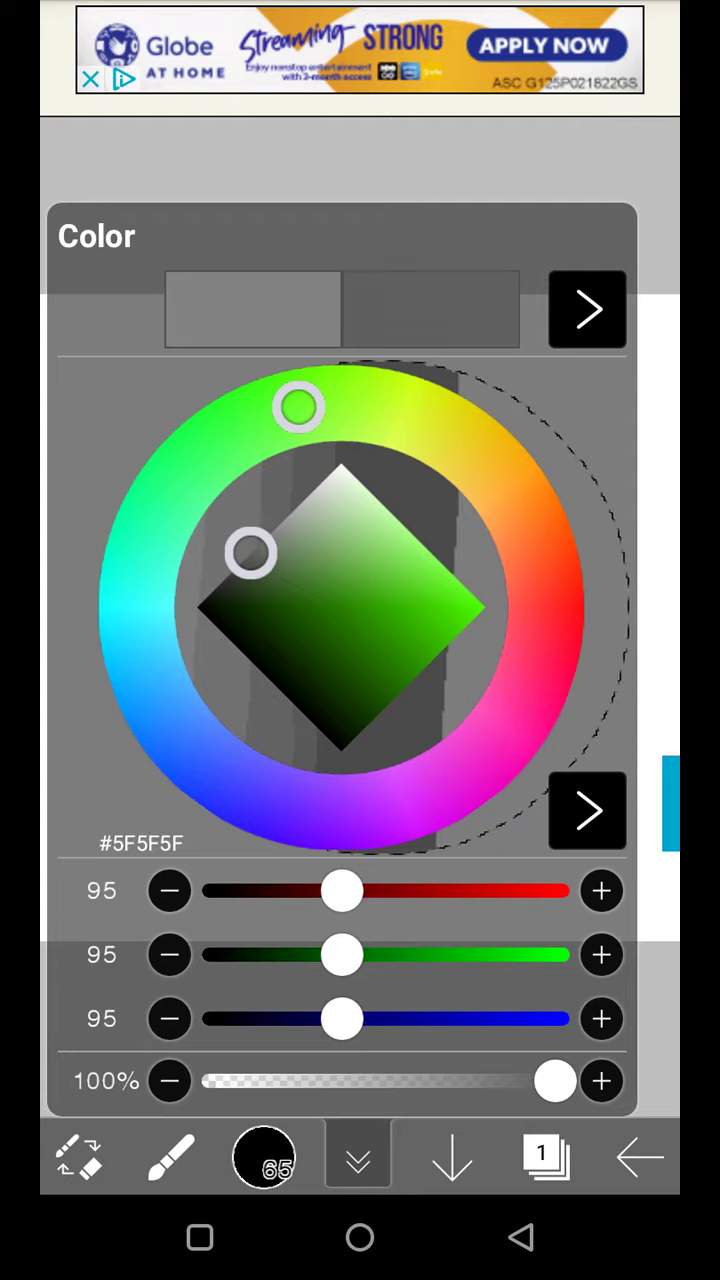
{"action": "left_click", "coordinate": [358, 1160]}
{"action": "scroll", "coordinate": [360, 600], "scroll_direction": "down", "scroll_amount": 2}
{"action": "left_click_drag", "start_coordinate": [330, 940], "coordinate": [365, 260]}
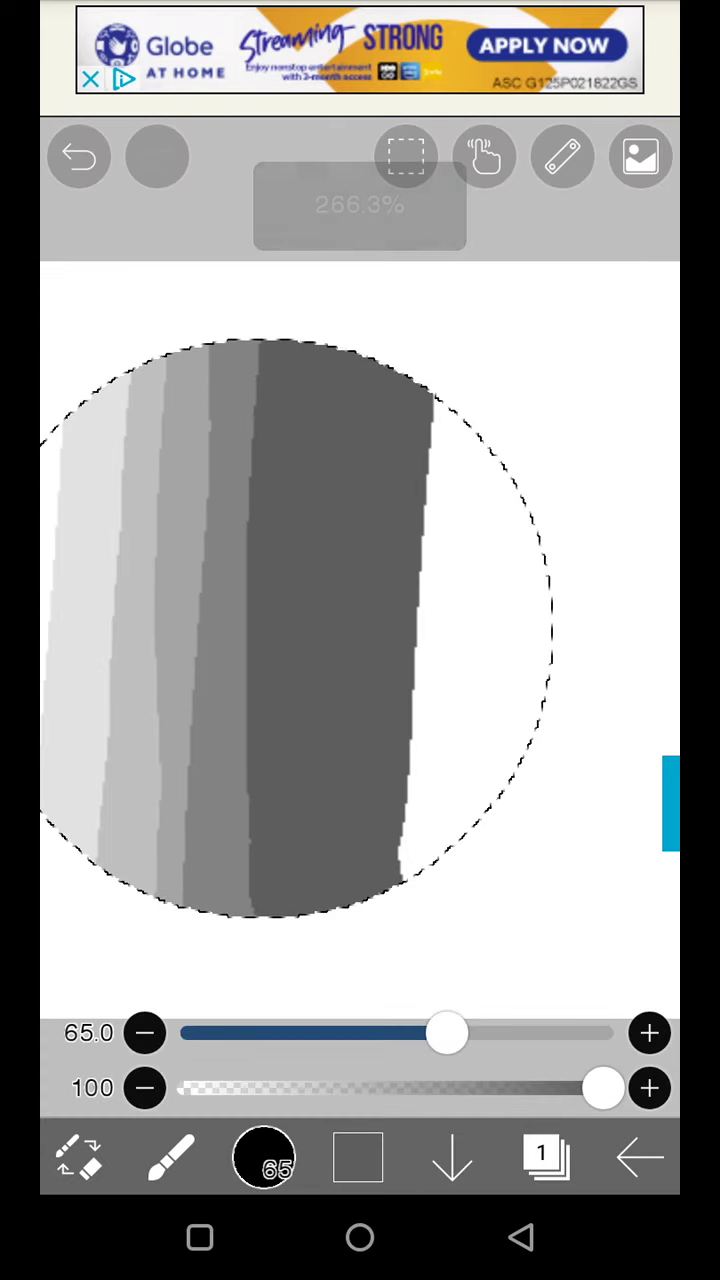
{"action": "left_click", "coordinate": [358, 1160]}
{"action": "left_click_drag", "start_coordinate": [252, 553], "coordinate": [240, 565]}
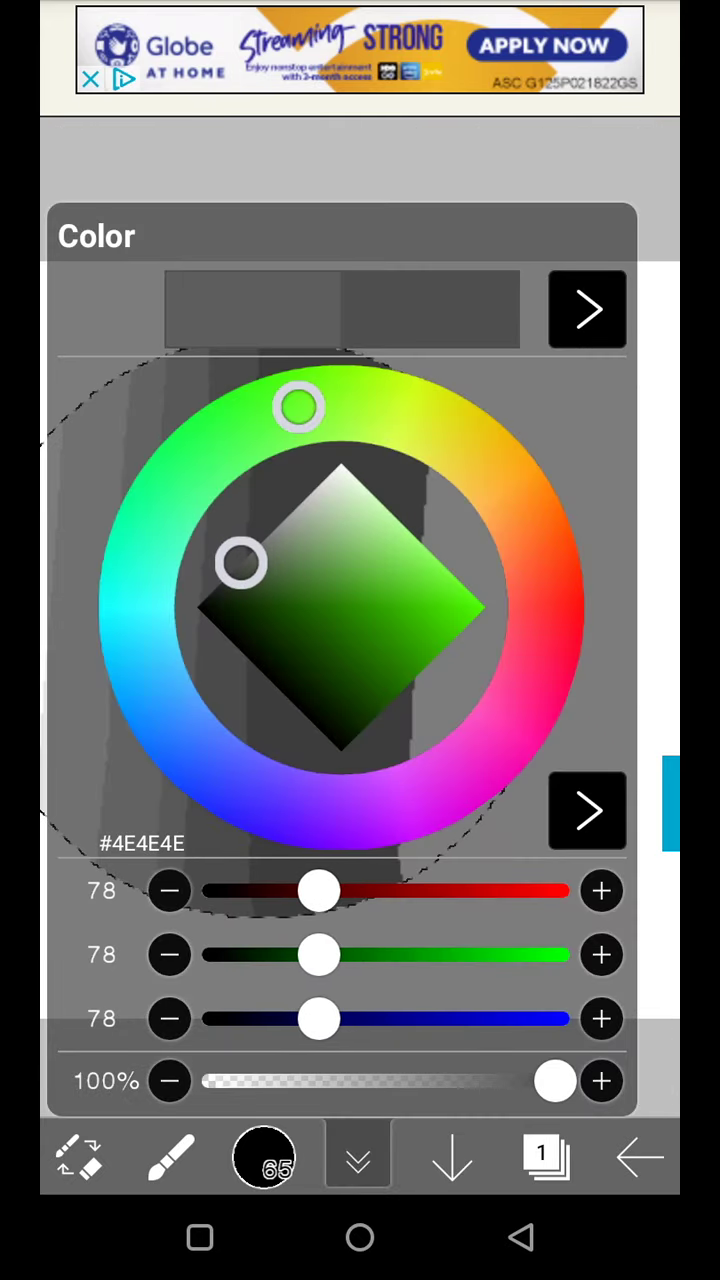
{"action": "left_click", "coordinate": [358, 1160]}
{"action": "left_click_drag", "start_coordinate": [410, 940], "coordinate": [405, 270]}
{"action": "left_click_drag", "start_coordinate": [360, 880], "coordinate": [350, 270]}
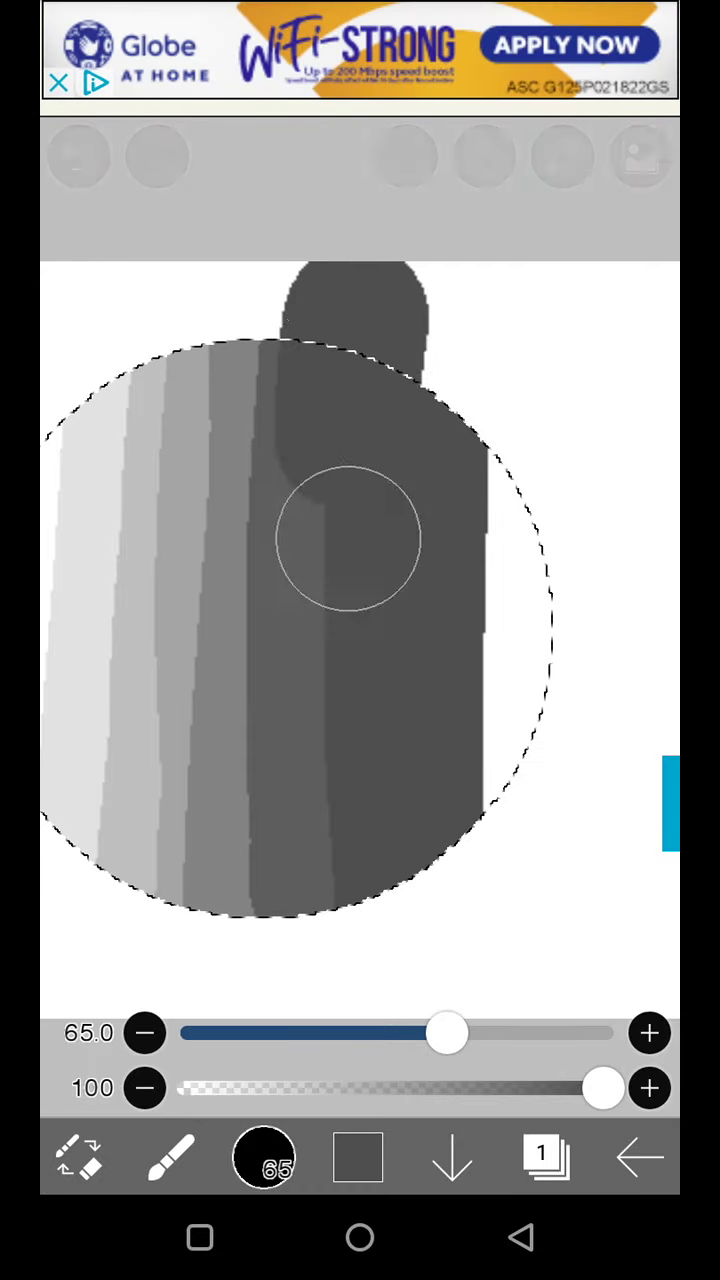
- Paint darker grey bands on the circle's right, undoing a stroke that ran past the edge
{"action": "left_click", "coordinate": [358, 1160]}
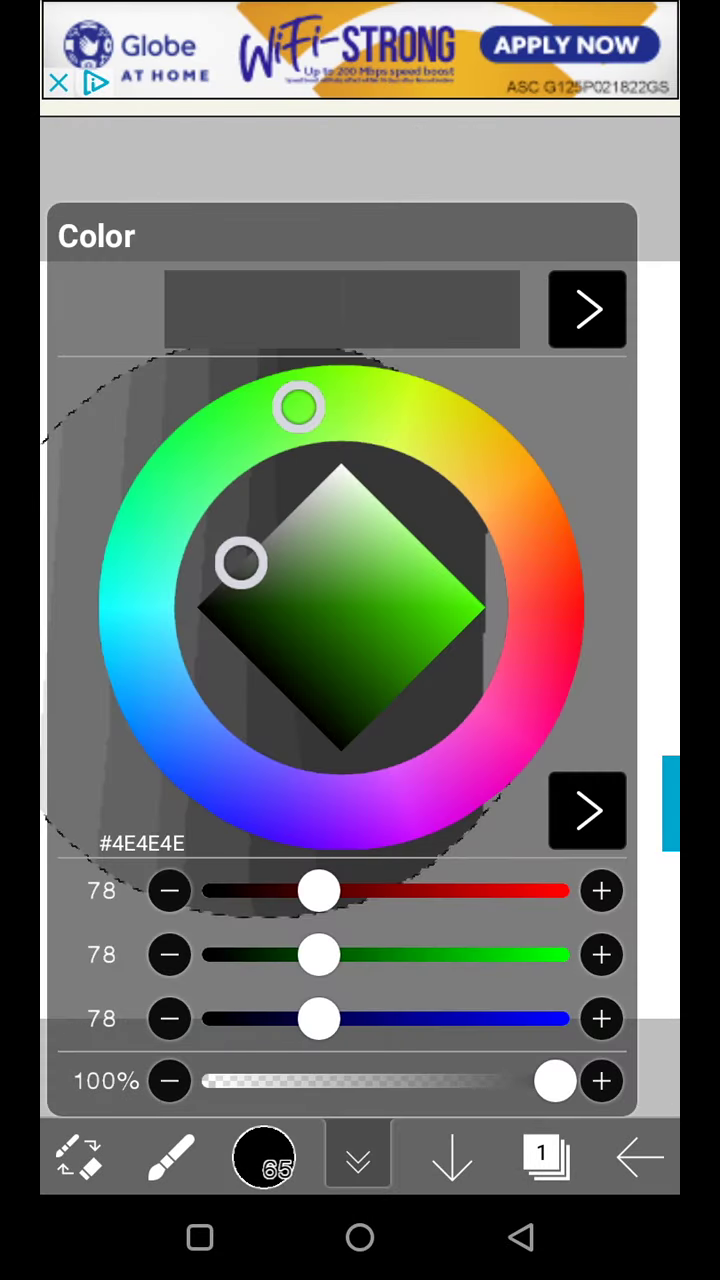
{"action": "left_click_drag", "start_coordinate": [242, 562], "coordinate": [222, 582]}
{"action": "left_click", "coordinate": [358, 1160]}
{"action": "left_click_drag", "start_coordinate": [415, 900], "coordinate": [405, 340]}
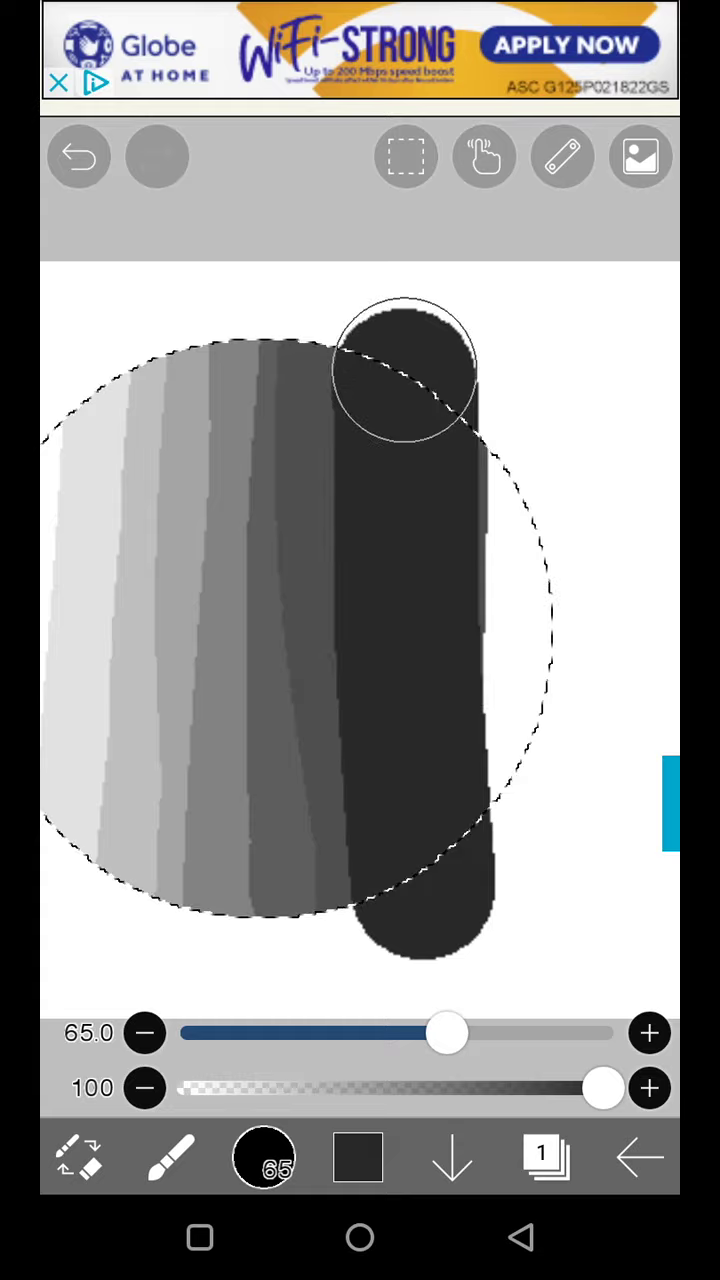
{"action": "left_click", "coordinate": [358, 1160]}
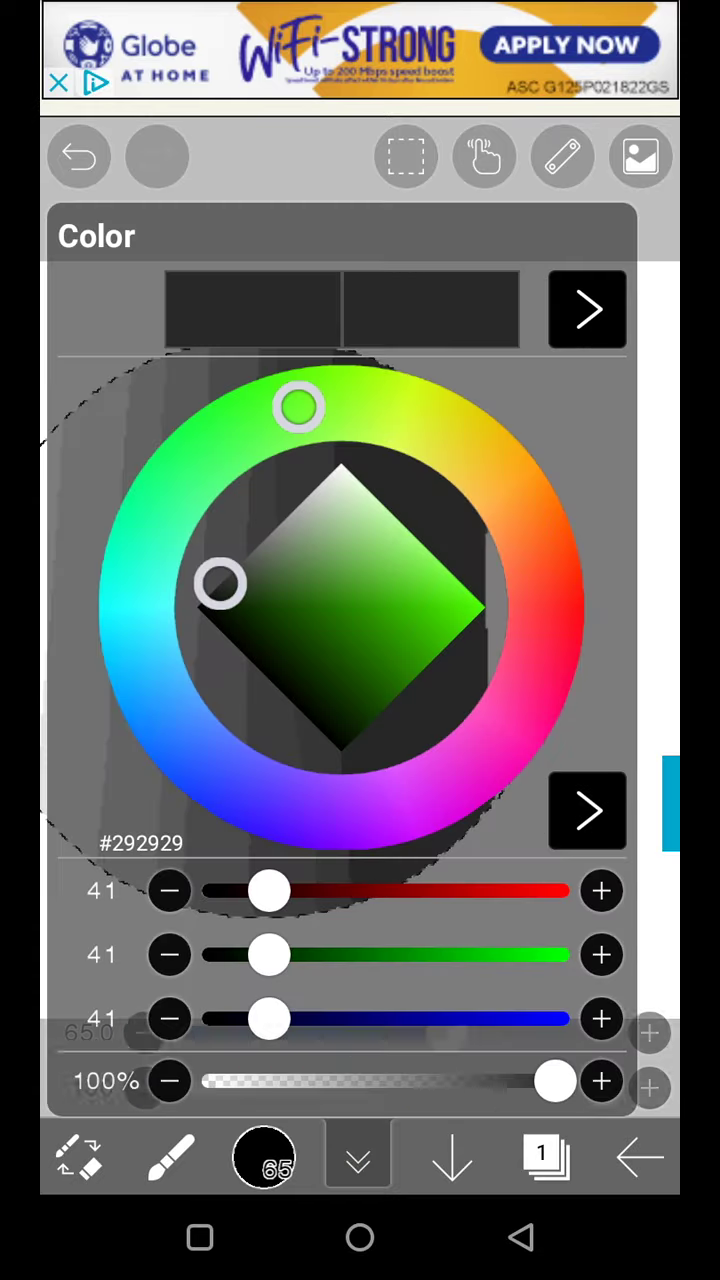
{"action": "left_click_drag", "start_coordinate": [222, 582], "coordinate": [215, 592]}
{"action": "left_click", "coordinate": [358, 1160]}
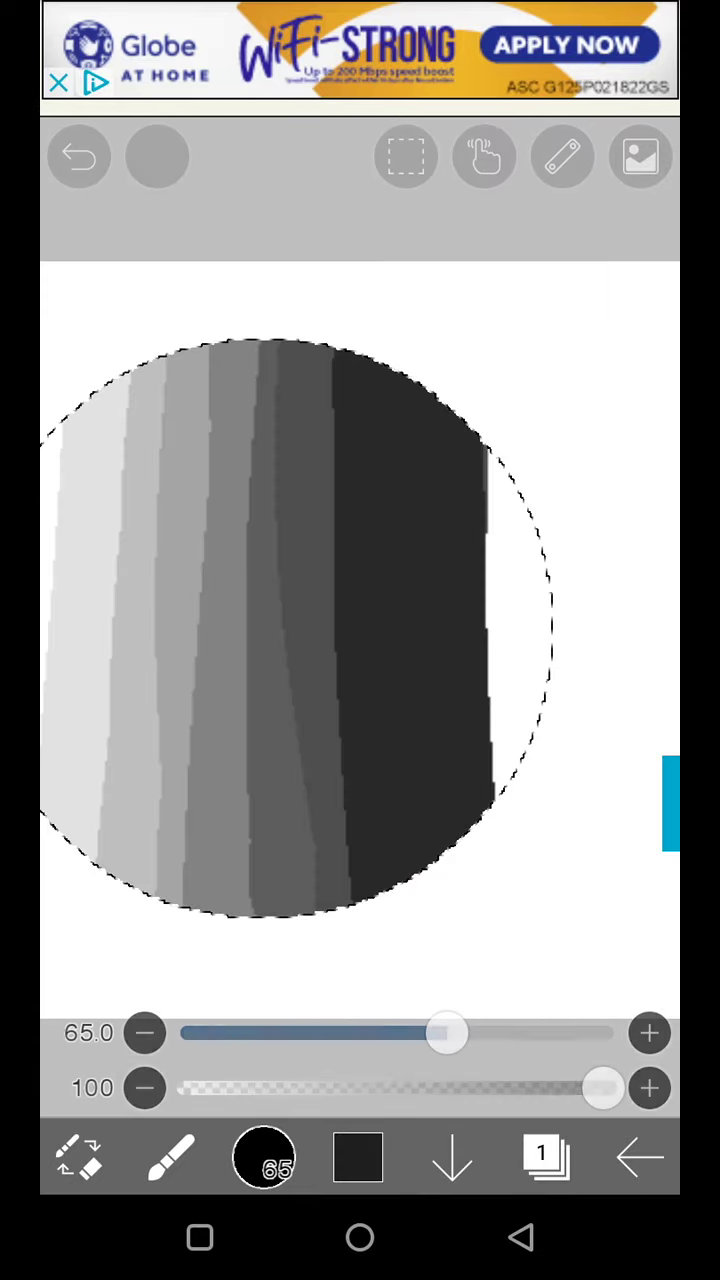
{"action": "left_click_drag", "start_coordinate": [455, 300], "coordinate": [525, 930]}
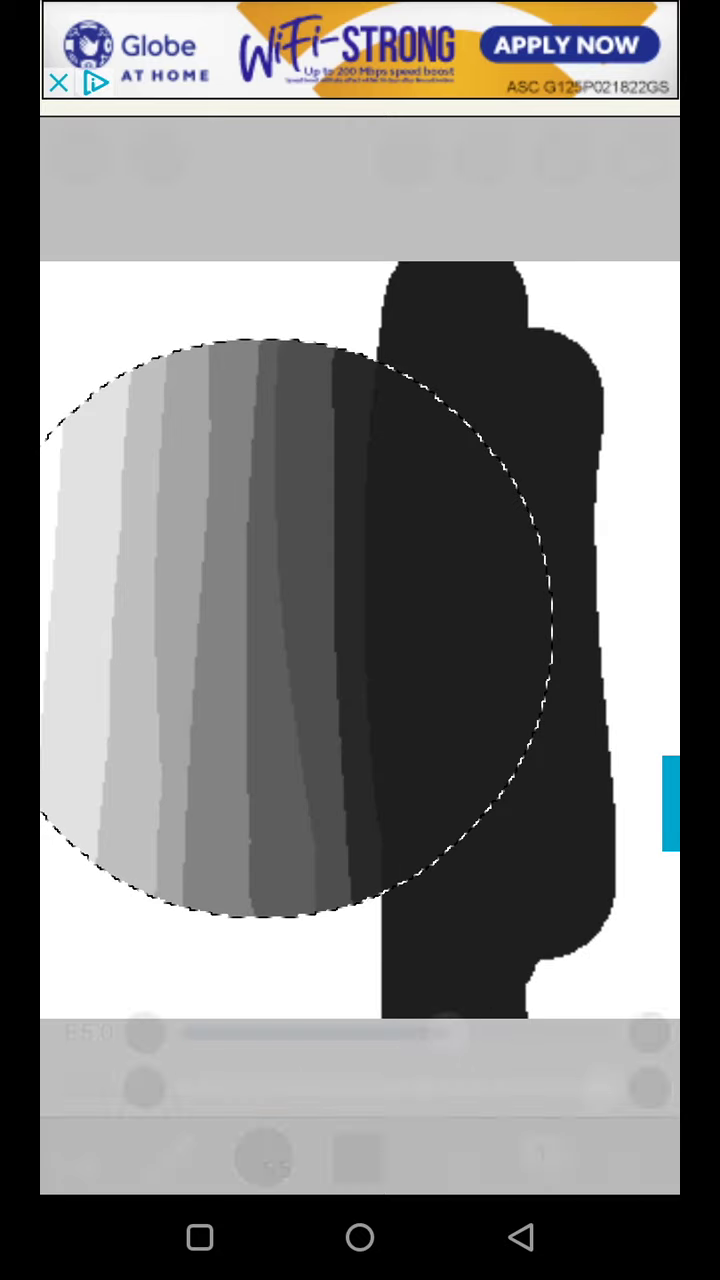
{"action": "key", "text": "ctrl+z"}
- Fine-tune a near-black colour and paint dark bands along the circle's right edge
{"action": "left_click", "coordinate": [358, 1160]}
{"action": "mouse_move", "coordinate": [215, 592]}
{"action": "left_mouse_down"}
{"action": "mouse_move", "coordinate": [220, 585]}
{"action": "mouse_move", "coordinate": [210, 595]}
{"action": "left_mouse_up"}
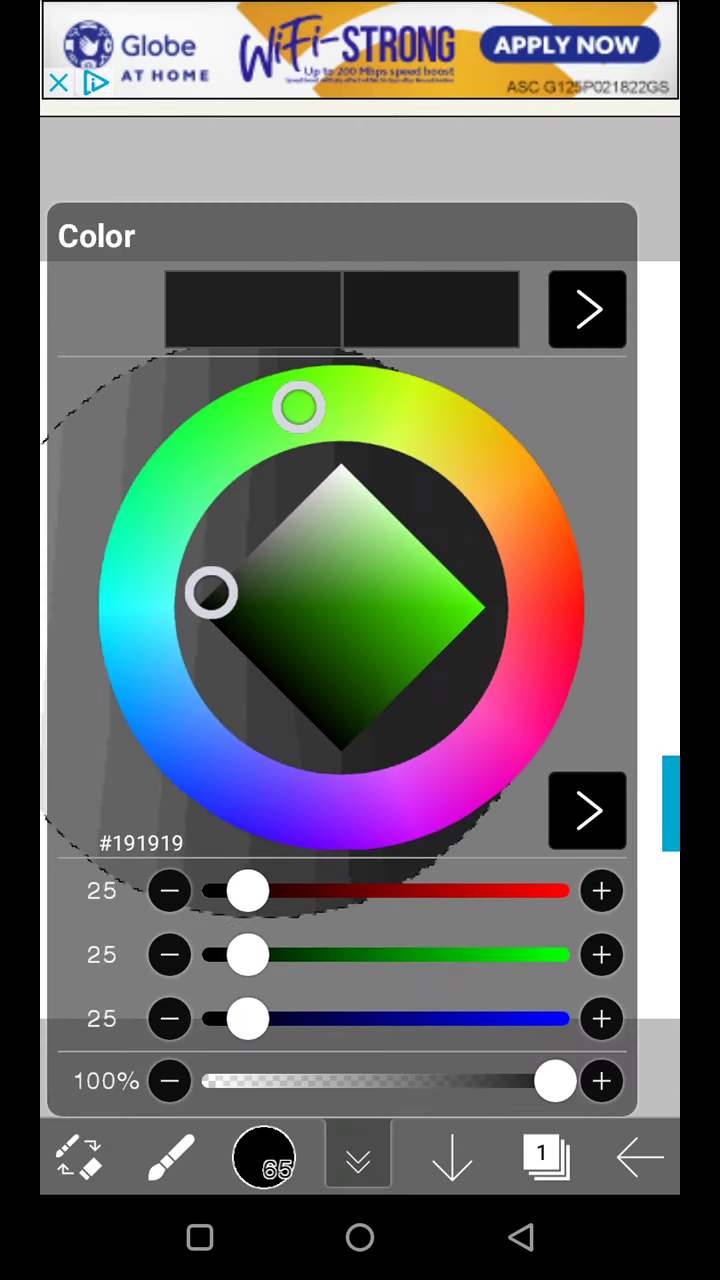
{"action": "left_click", "coordinate": [358, 1160]}
{"action": "left_click_drag", "start_coordinate": [500, 890], "coordinate": [513, 400]}
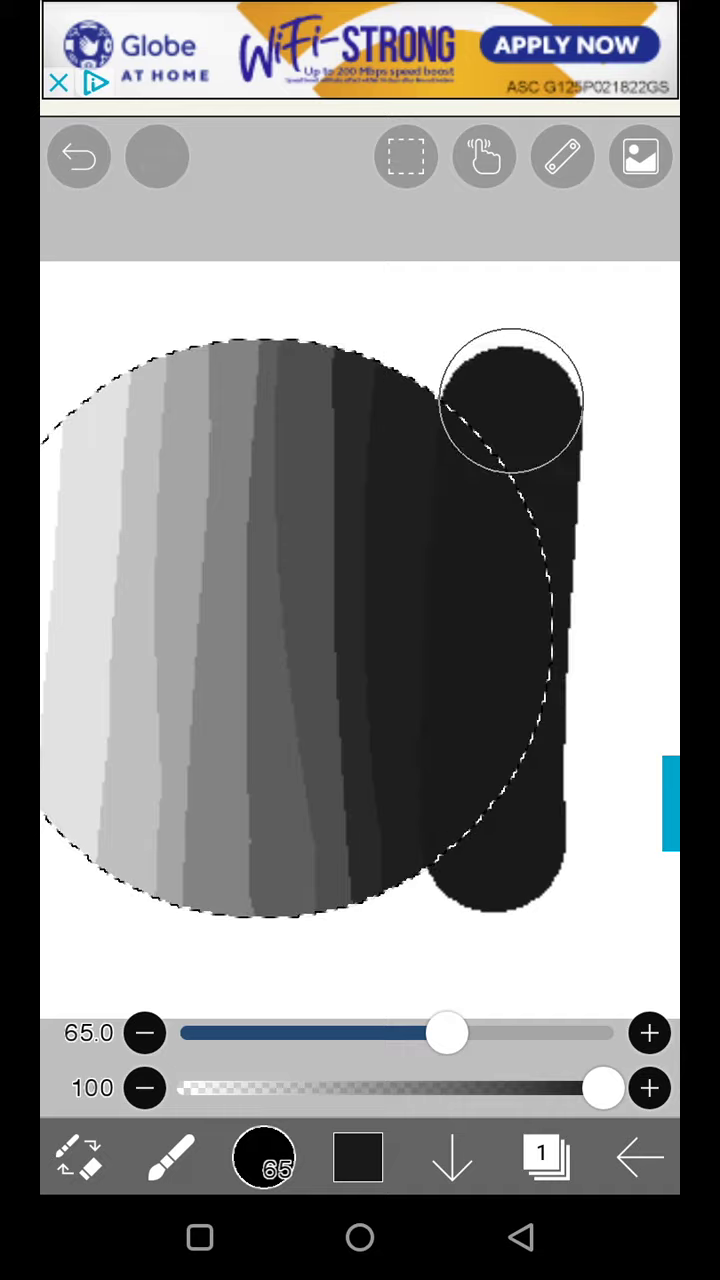
{"action": "left_click", "coordinate": [78, 157]}
{"action": "left_click", "coordinate": [358, 1160]}
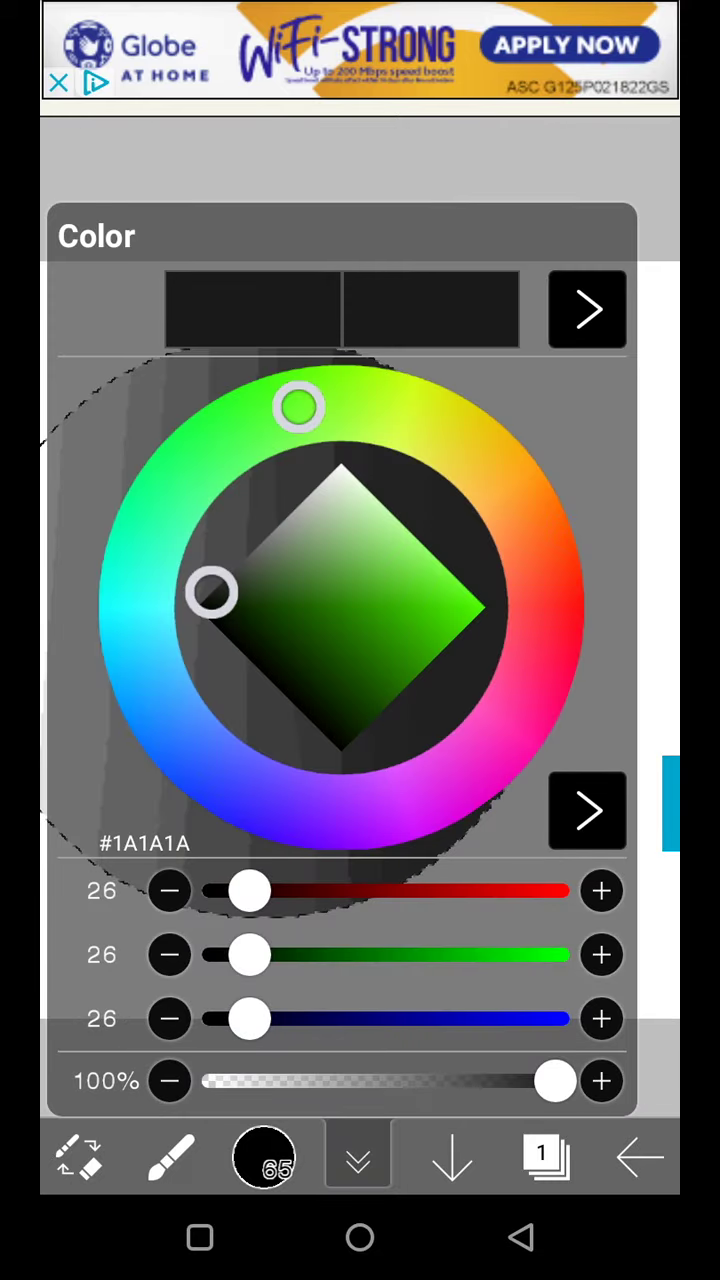
{"action": "left_click_drag", "start_coordinate": [297, 407], "coordinate": [238, 785]}
{"action": "left_click", "coordinate": [550, 605]}
{"action": "left_click", "coordinate": [238, 785]}
{"action": "left_click", "coordinate": [550, 605]}
{"action": "left_click", "coordinate": [358, 1160]}
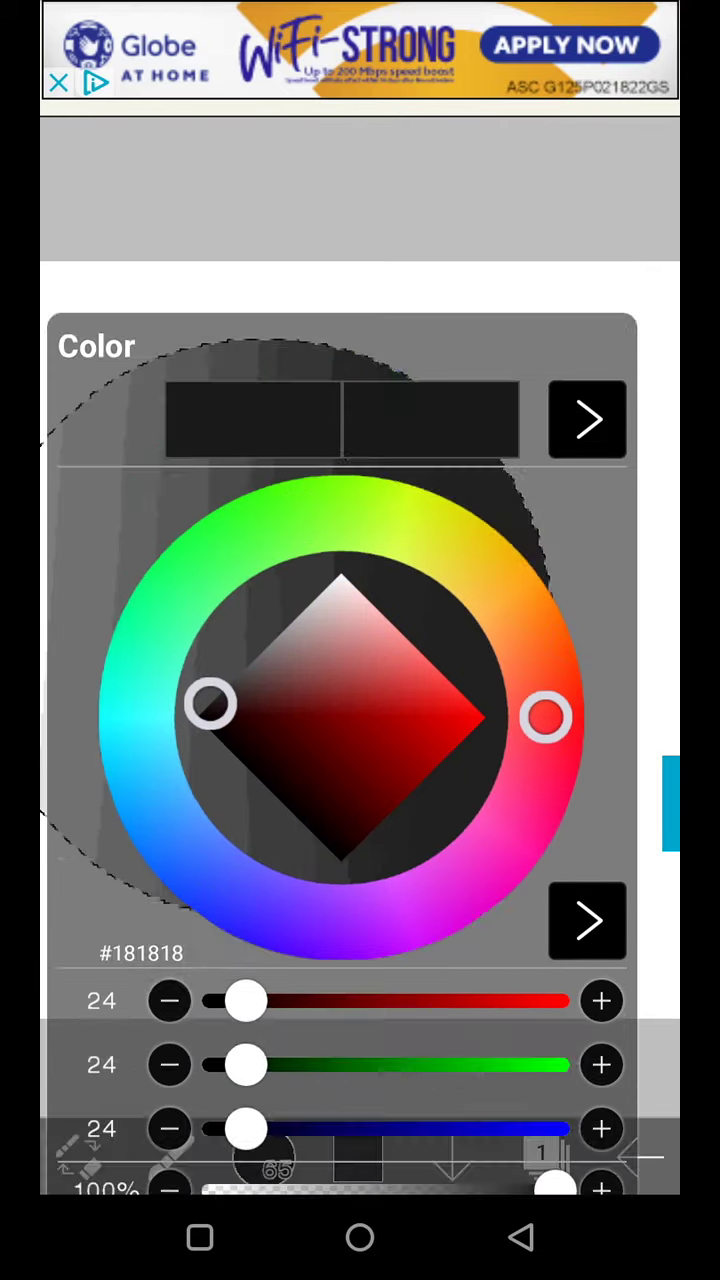
{"action": "left_click_drag", "start_coordinate": [520, 860], "coordinate": [525, 465]}
{"action": "left_click", "coordinate": [358, 1160]}
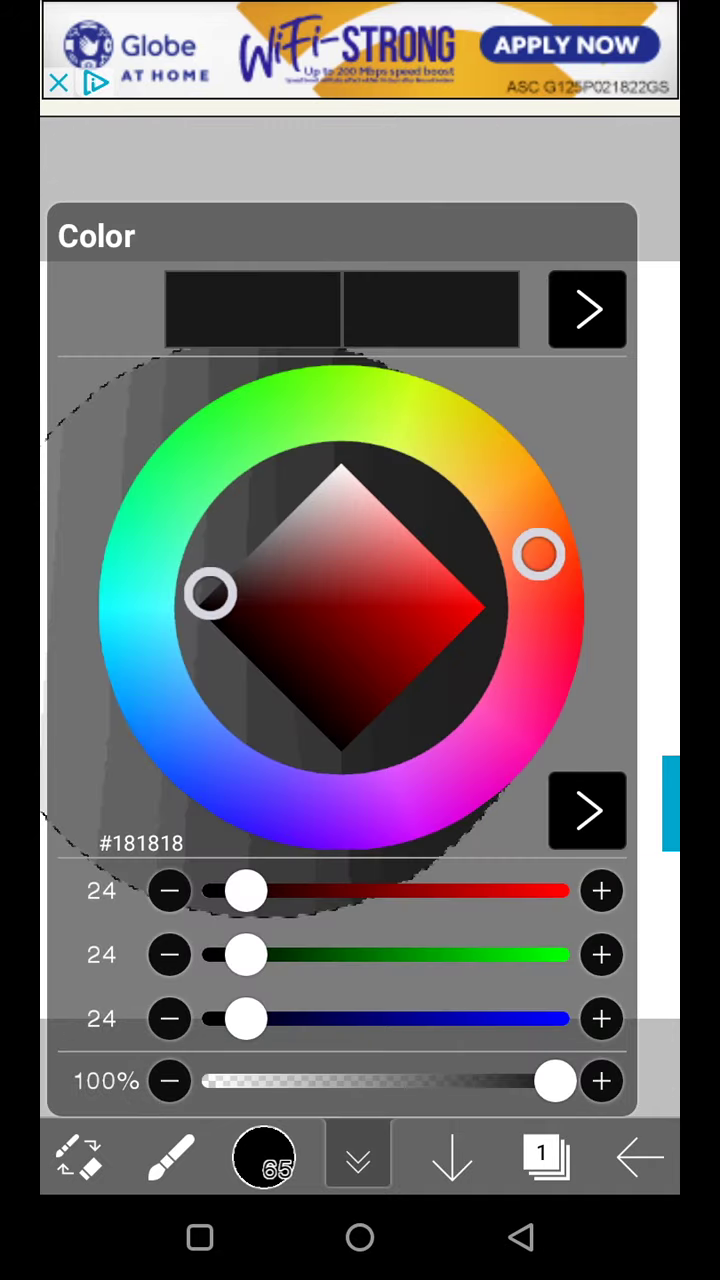
{"action": "left_click", "coordinate": [238, 785]}
- Even out the near-black to a neutral grey, briefly trying the colour code entry
{"action": "left_click", "coordinate": [550, 605]}
{"action": "left_click", "coordinate": [238, 785]}
{"action": "left_click", "coordinate": [135, 605]}
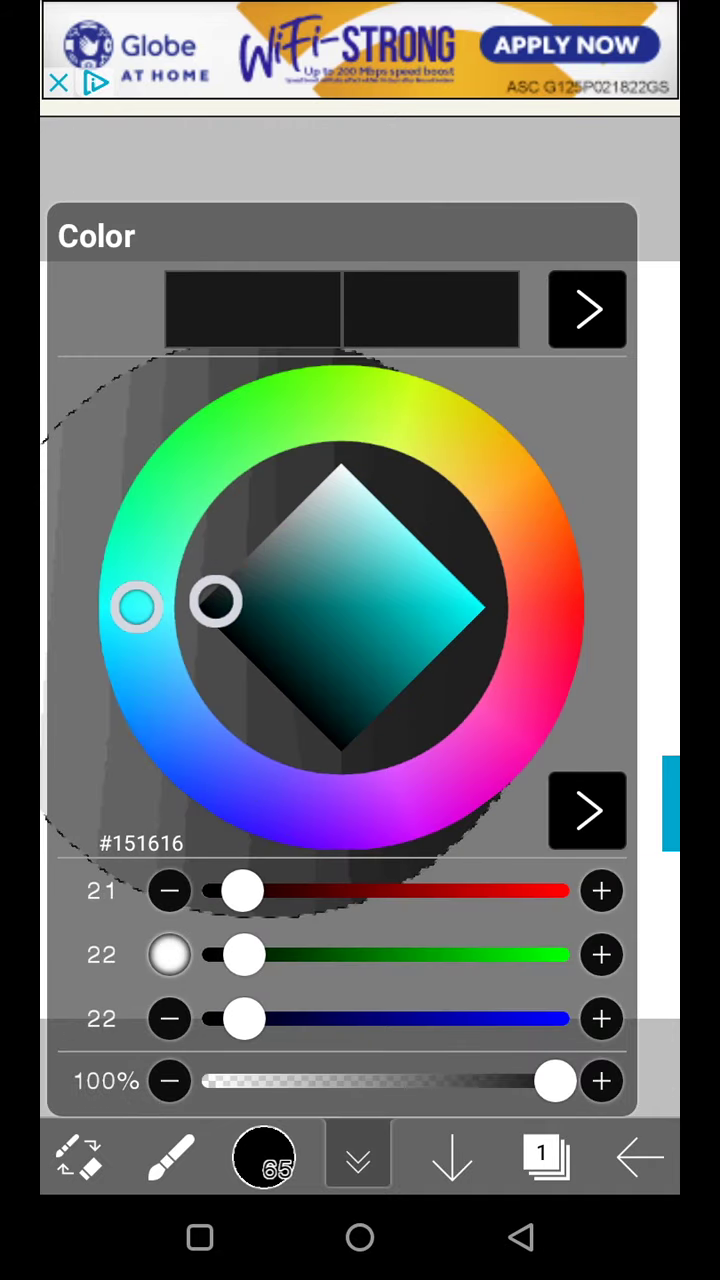
{"action": "left_click", "coordinate": [238, 785]}
{"action": "left_click", "coordinate": [550, 605]}
{"action": "left_click", "coordinate": [141, 843]}
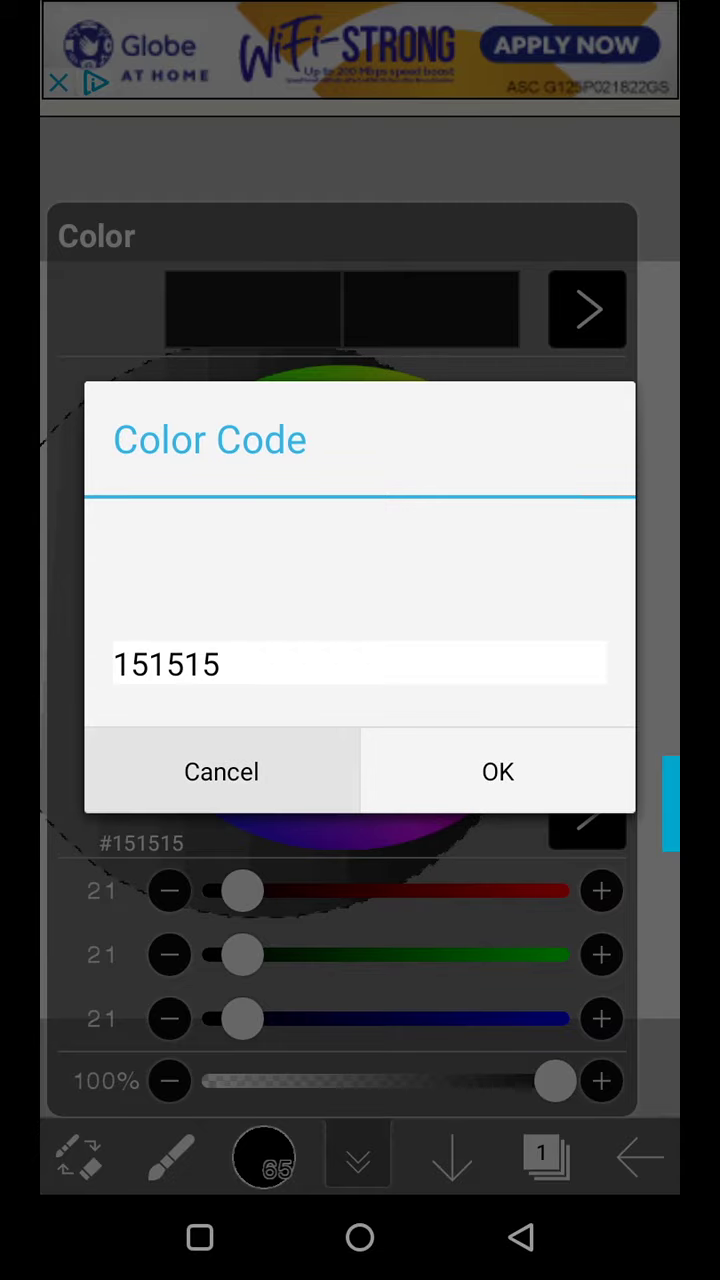
{"action": "left_click", "coordinate": [221, 771]}
- Lower the RGB values step by step toward 0,0,0 and return to the canvas
{"action": "left_click", "coordinate": [135, 605]}
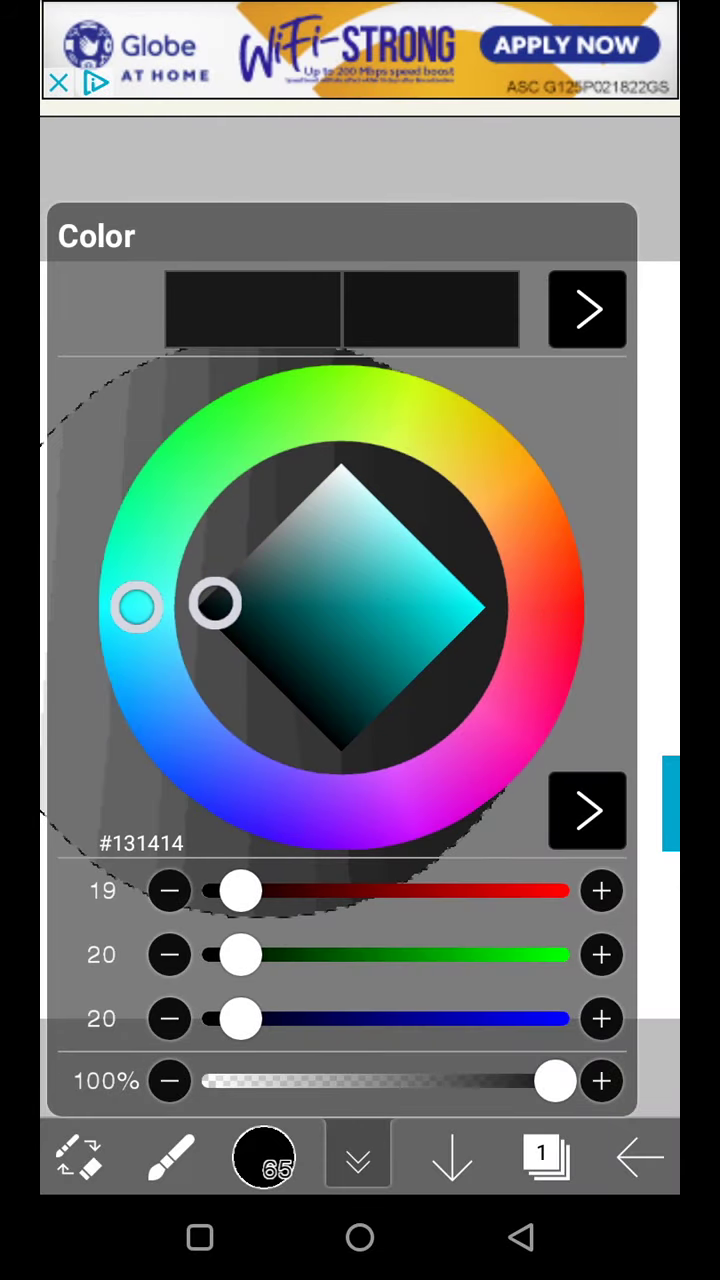
{"action": "left_click", "coordinate": [550, 605]}
{"action": "left_click", "coordinate": [238, 785]}
{"action": "left_click", "coordinate": [550, 605]}
{"action": "left_click", "coordinate": [170, 890]}
{"action": "left_click", "coordinate": [238, 785]}
{"action": "left_click", "coordinate": [170, 890]}
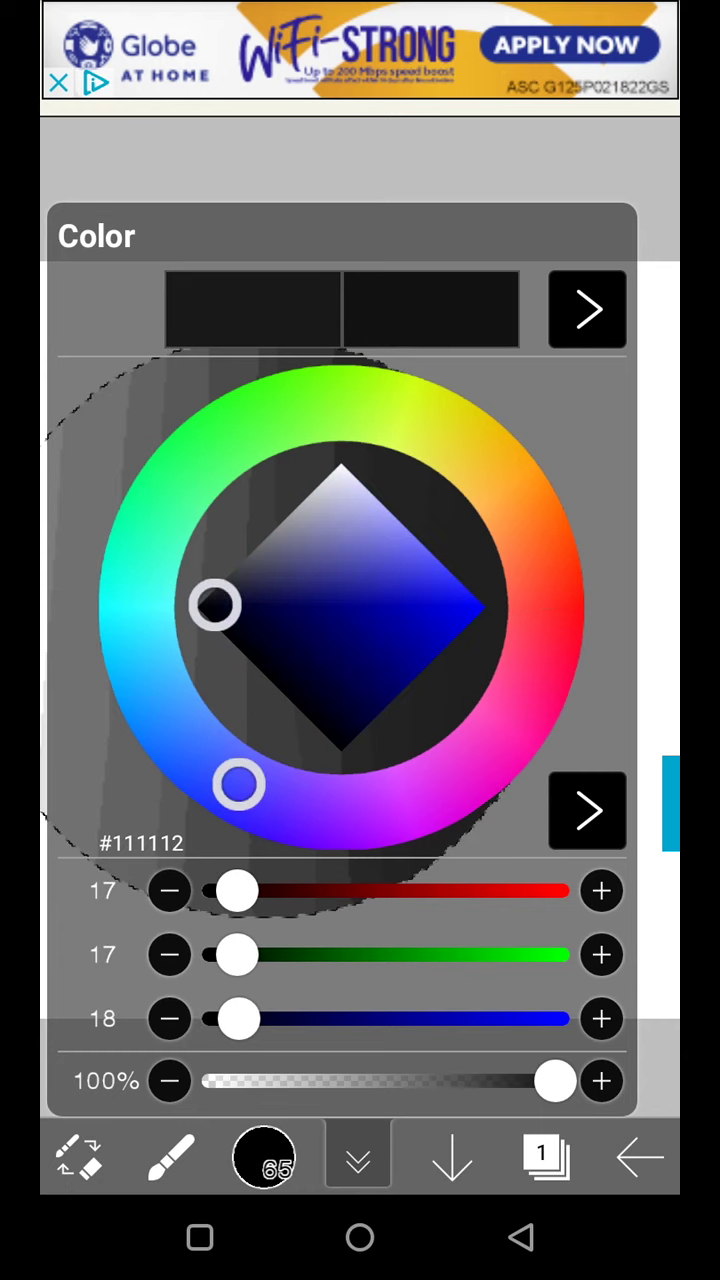
{"action": "left_click", "coordinate": [135, 605]}
{"action": "left_click", "coordinate": [170, 954]}
{"action": "left_click", "coordinate": [238, 785]}
{"action": "left_click", "coordinate": [135, 605]}
{"action": "left_click", "coordinate": [238, 785]}
{"action": "left_click", "coordinate": [170, 954]}
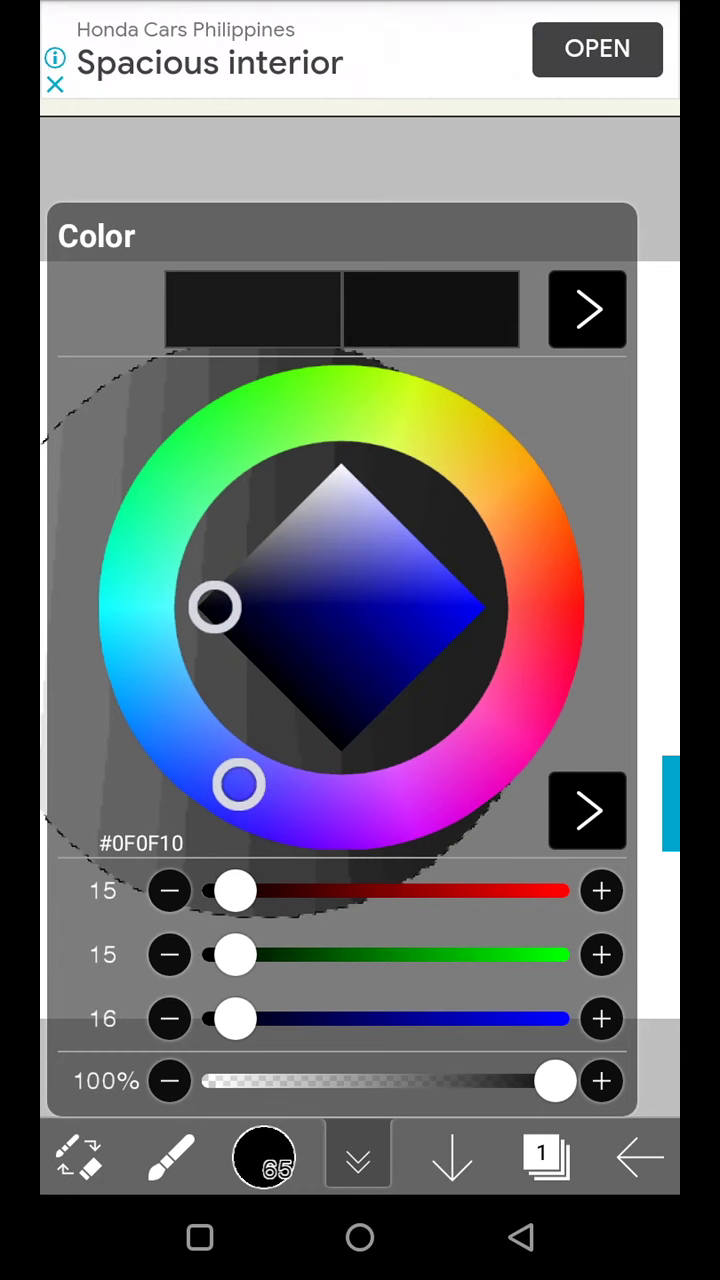
{"action": "left_click", "coordinate": [170, 890]}
{"action": "left_click", "coordinate": [160, 705]}
{"action": "left_click", "coordinate": [170, 954]}
{"action": "left_click", "coordinate": [238, 785]}
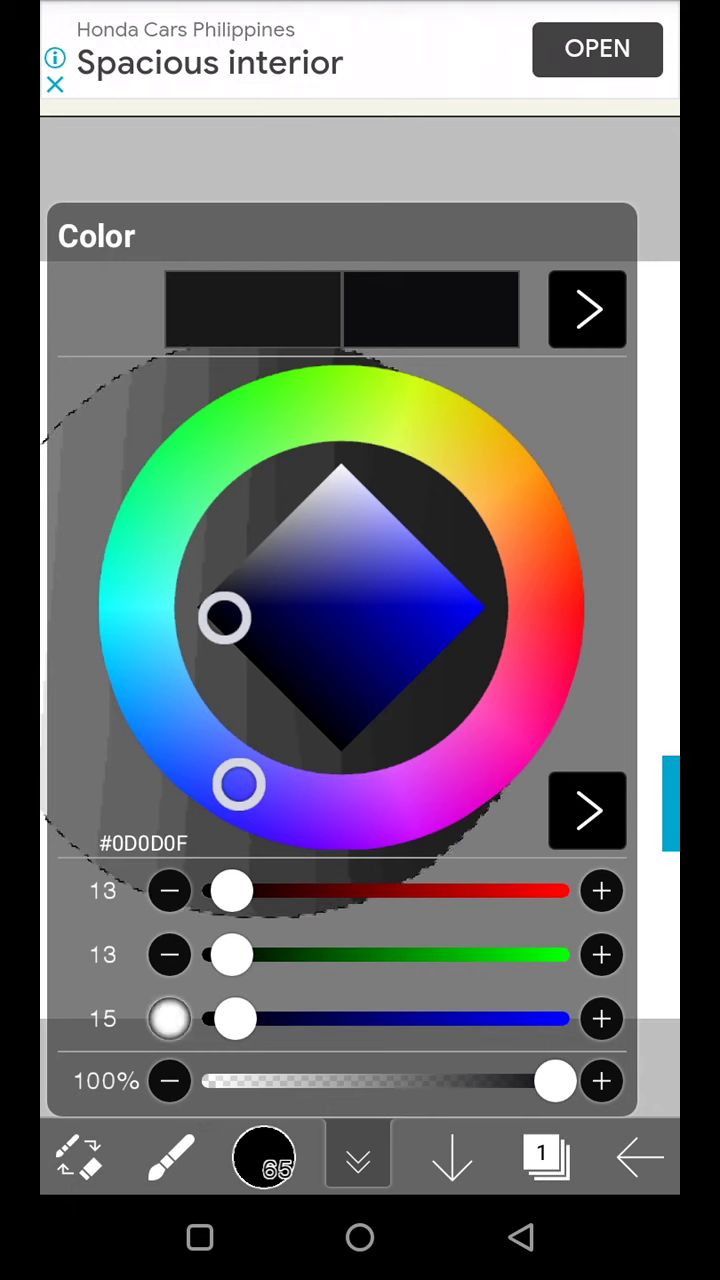
{"action": "left_click", "coordinate": [183, 738]}
{"action": "left_click", "coordinate": [170, 890]}
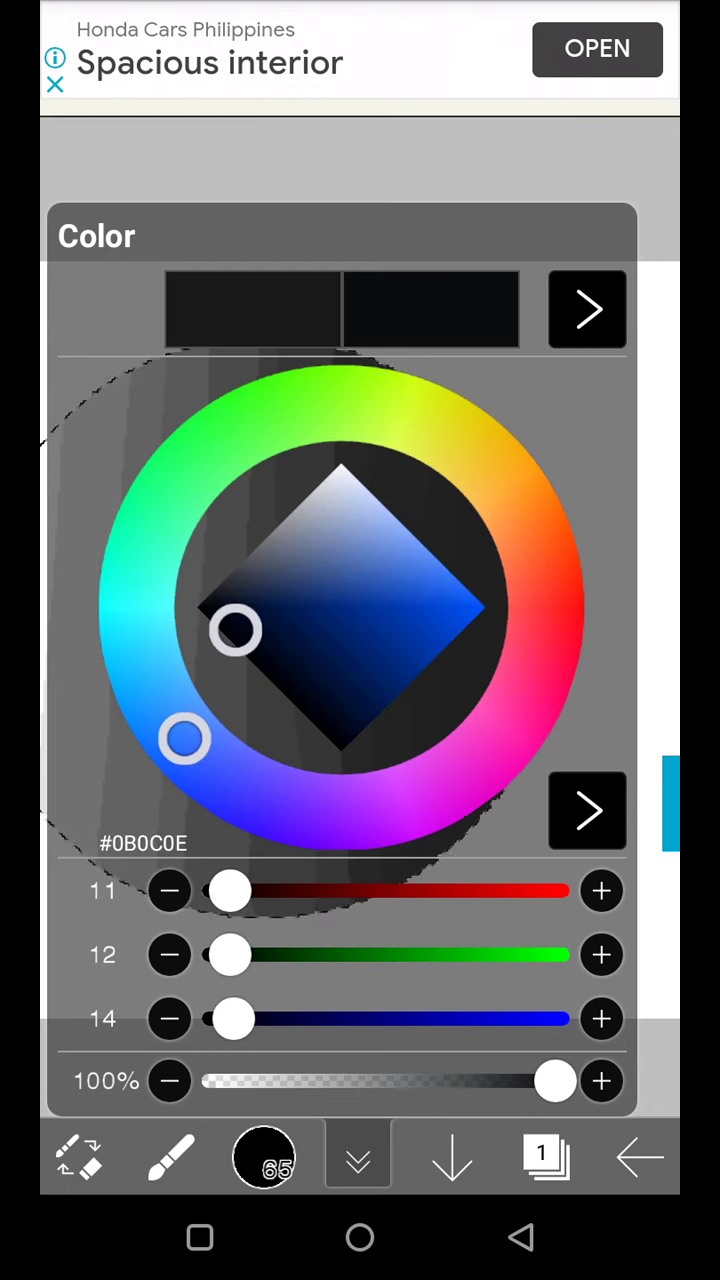
{"action": "left_click", "coordinate": [240, 785]}
{"action": "left_click", "coordinate": [320, 810]}
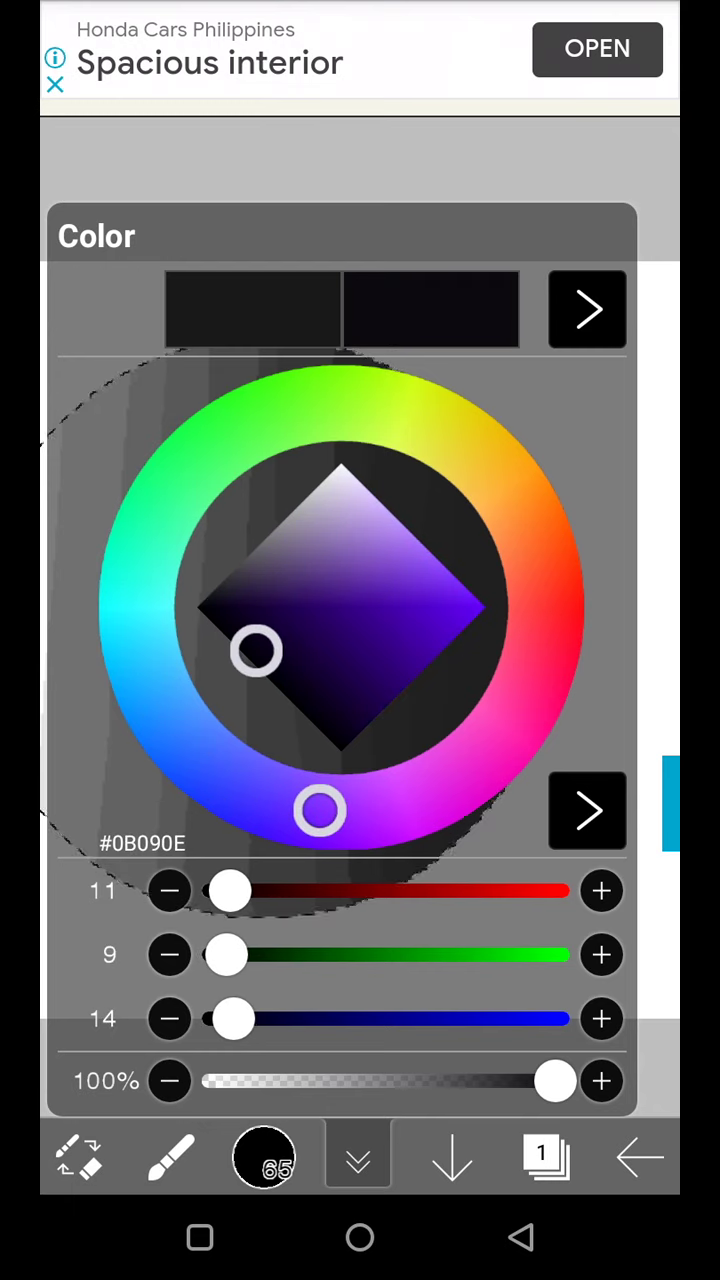
{"action": "left_click", "coordinate": [601, 954]}
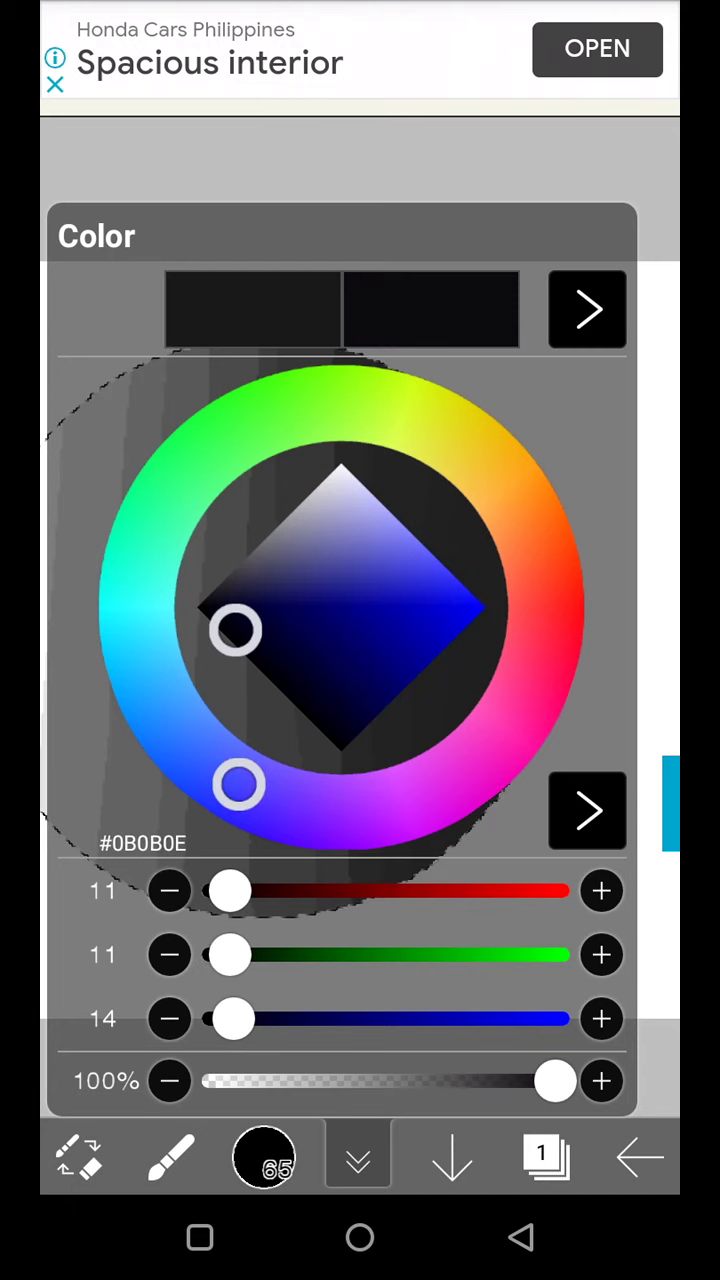
{"action": "left_click", "coordinate": [170, 954]}
{"action": "left_click", "coordinate": [170, 890]}
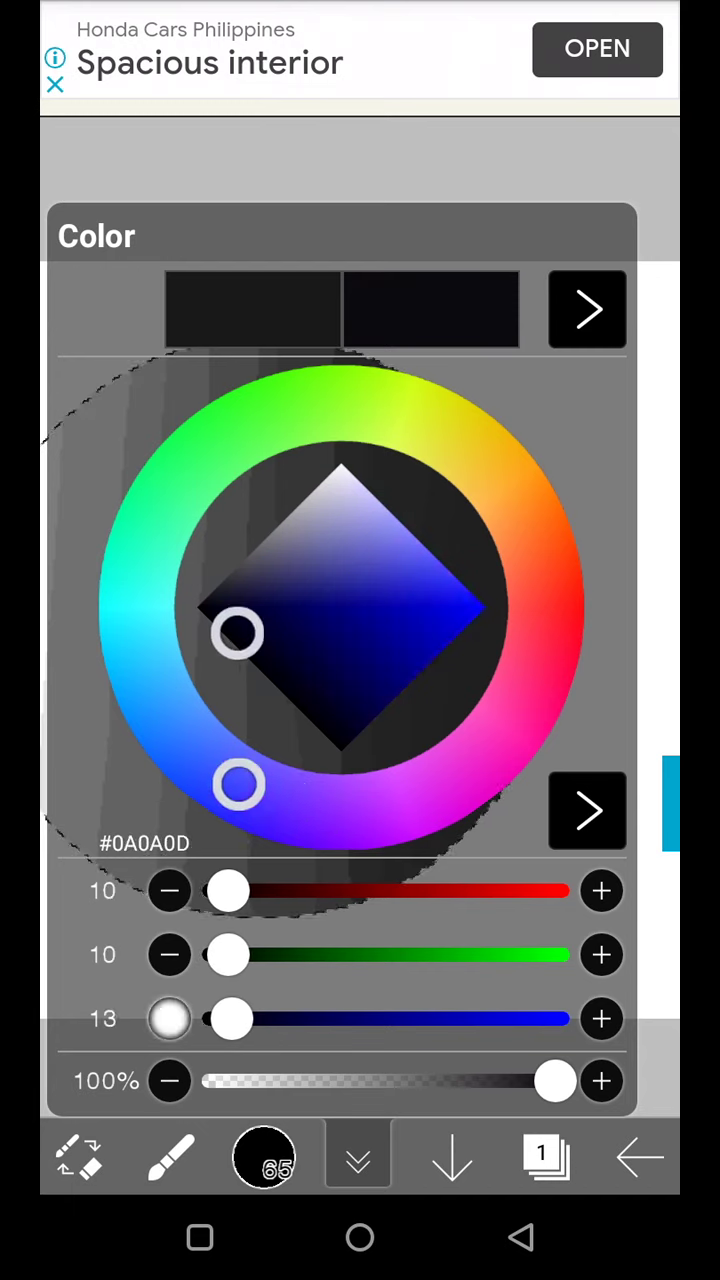
{"action": "left_click", "coordinate": [545, 607]}
{"action": "left_click", "coordinate": [445, 430]}
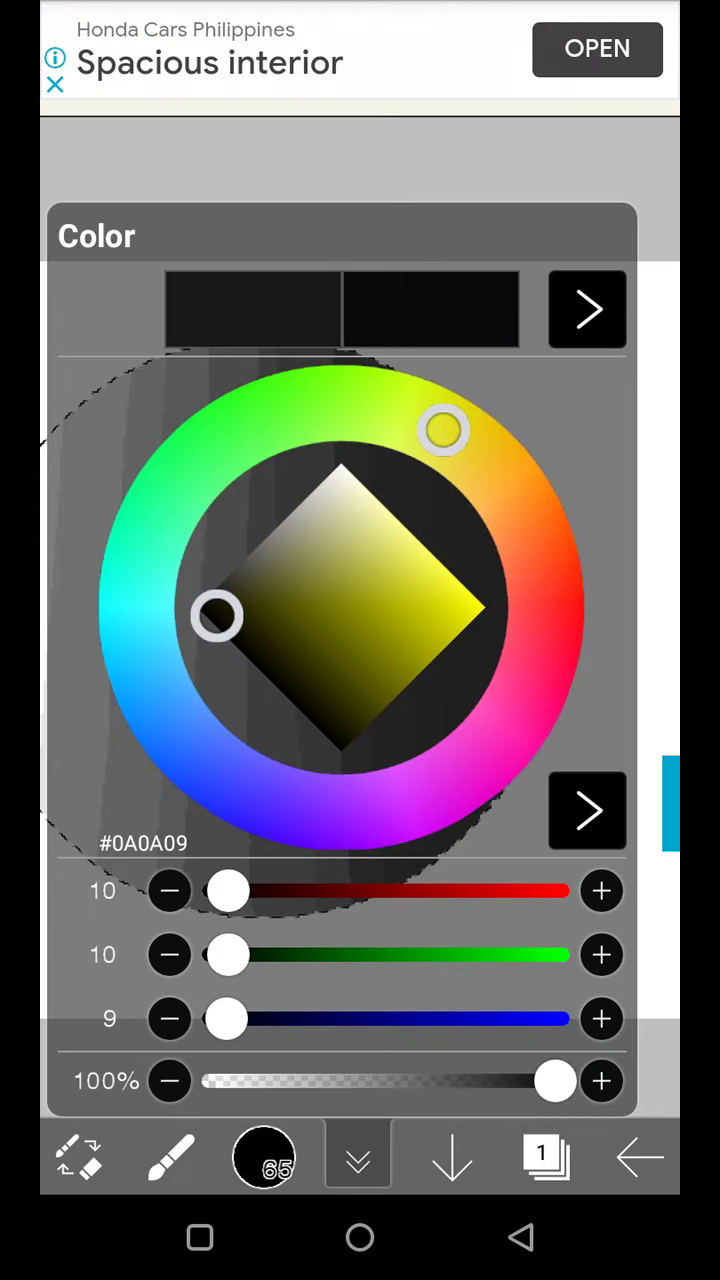
{"action": "left_click", "coordinate": [545, 607]}
{"action": "left_click", "coordinate": [360, 160]}
- Brush black strokes on the circle's right, undoing those that spill outside
{"action": "mouse_move", "coordinate": [485, 370]}
{"action": "left_mouse_down"}
{"action": "mouse_move", "coordinate": [450, 810]}
{"action": "mouse_move", "coordinate": [550, 460]}
{"action": "mouse_move", "coordinate": [435, 860]}
{"action": "left_mouse_up"}
{"action": "left_click", "coordinate": [78, 157]}
{"action": "left_click", "coordinate": [78, 157]}
{"action": "left_click", "coordinate": [78, 157]}
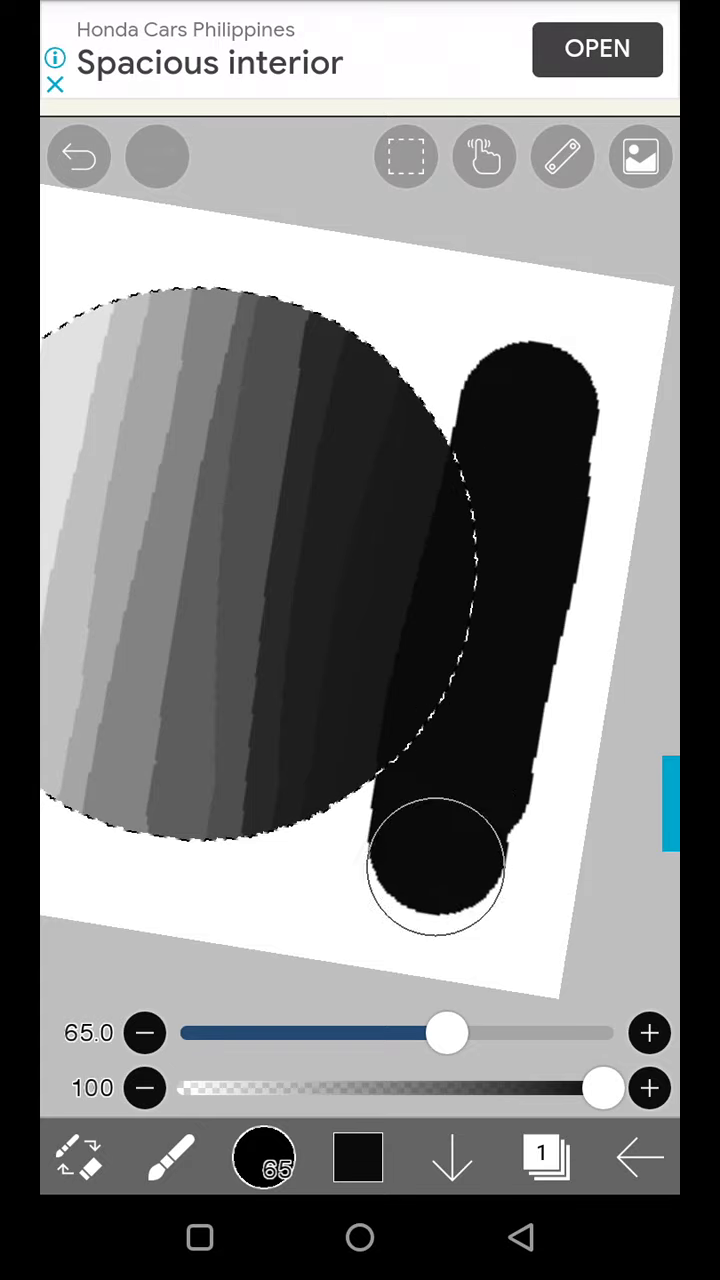
{"action": "left_click", "coordinate": [78, 157]}
- Set pure black and paint it along the circle's right edge, undoing a stray stroke
{"action": "left_click", "coordinate": [265, 1158]}
{"action": "left_click", "coordinate": [260, 675]}
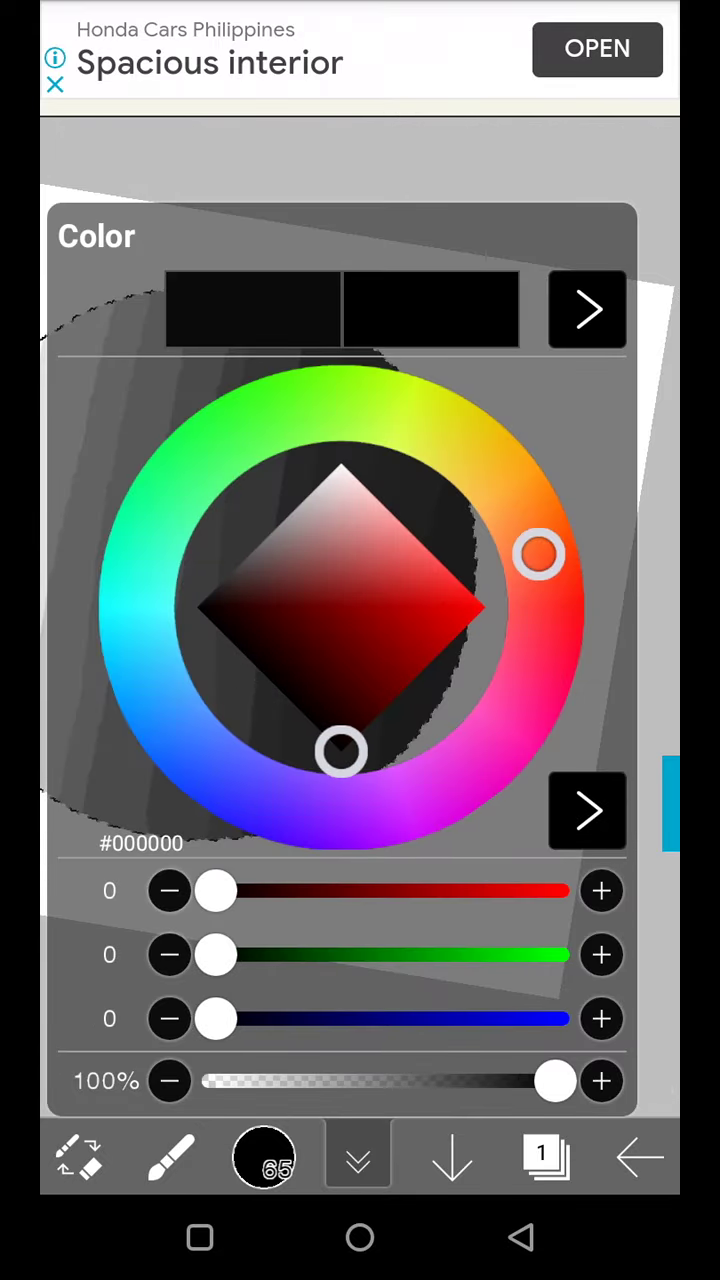
{"action": "left_click", "coordinate": [360, 1158]}
{"action": "left_click_drag", "start_coordinate": [530, 400], "coordinate": [510, 780]}
{"action": "left_click", "coordinate": [78, 157]}
{"action": "scroll", "coordinate": [360, 600], "scroll_direction": "down", "scroll_amount": 3}
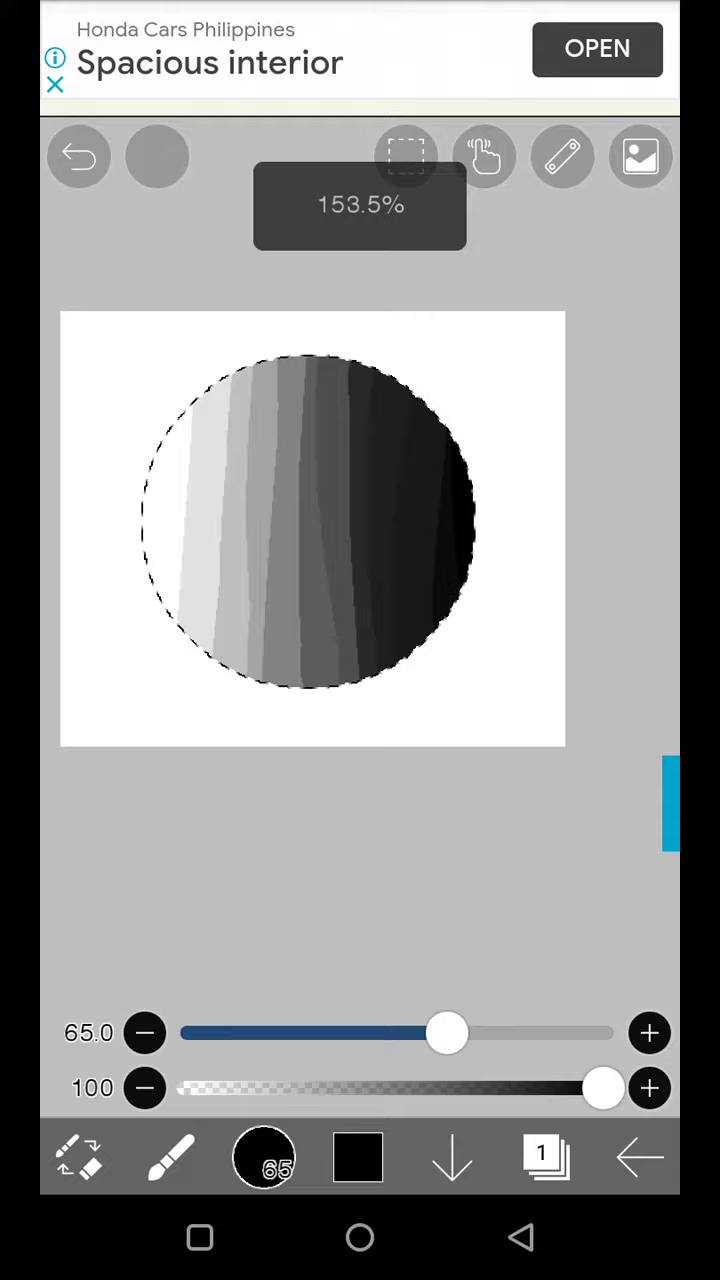
{"action": "scroll", "coordinate": [360, 550], "scroll_direction": "up", "scroll_amount": 3}
- Blur the grey bands with the Blur tool into a smooth white-to-black spherical gradient
{"action": "left_click", "coordinate": [172, 1158]}
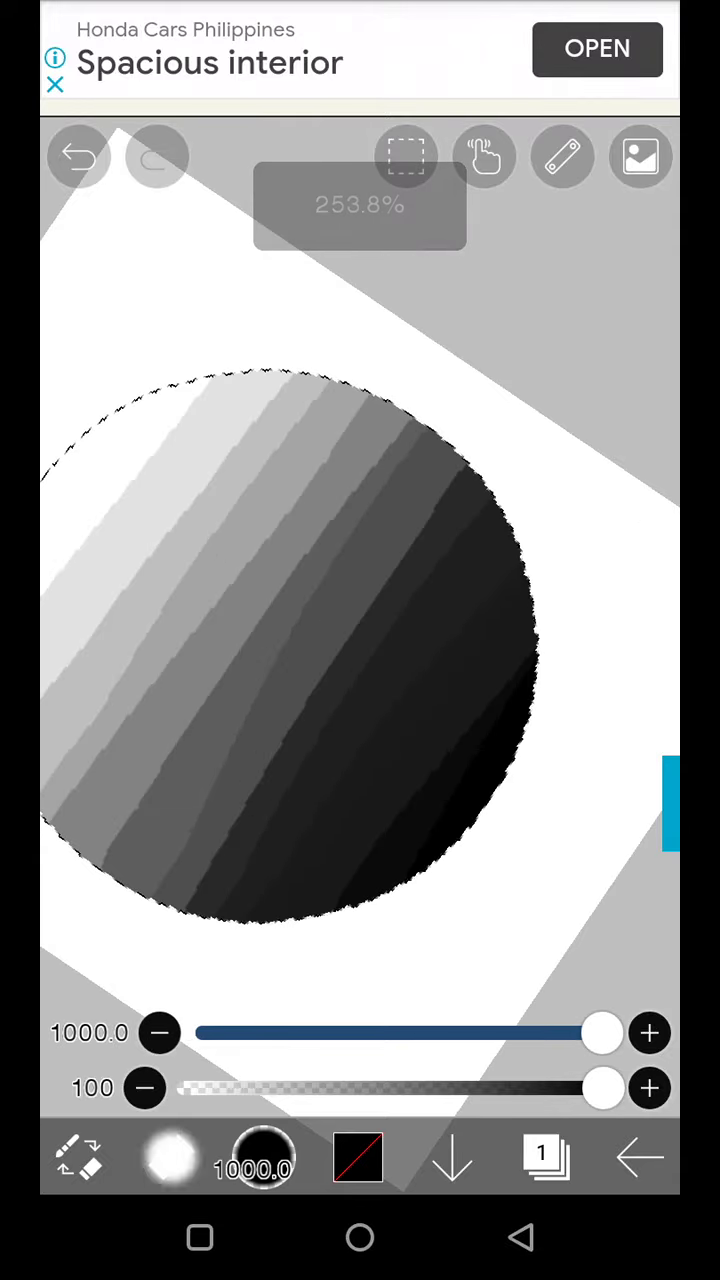
{"action": "left_click", "coordinate": [172, 1158]}
{"action": "left_click", "coordinate": [227, 780]}
{"action": "scroll", "coordinate": [360, 600], "scroll_direction": "down", "scroll_amount": 3}
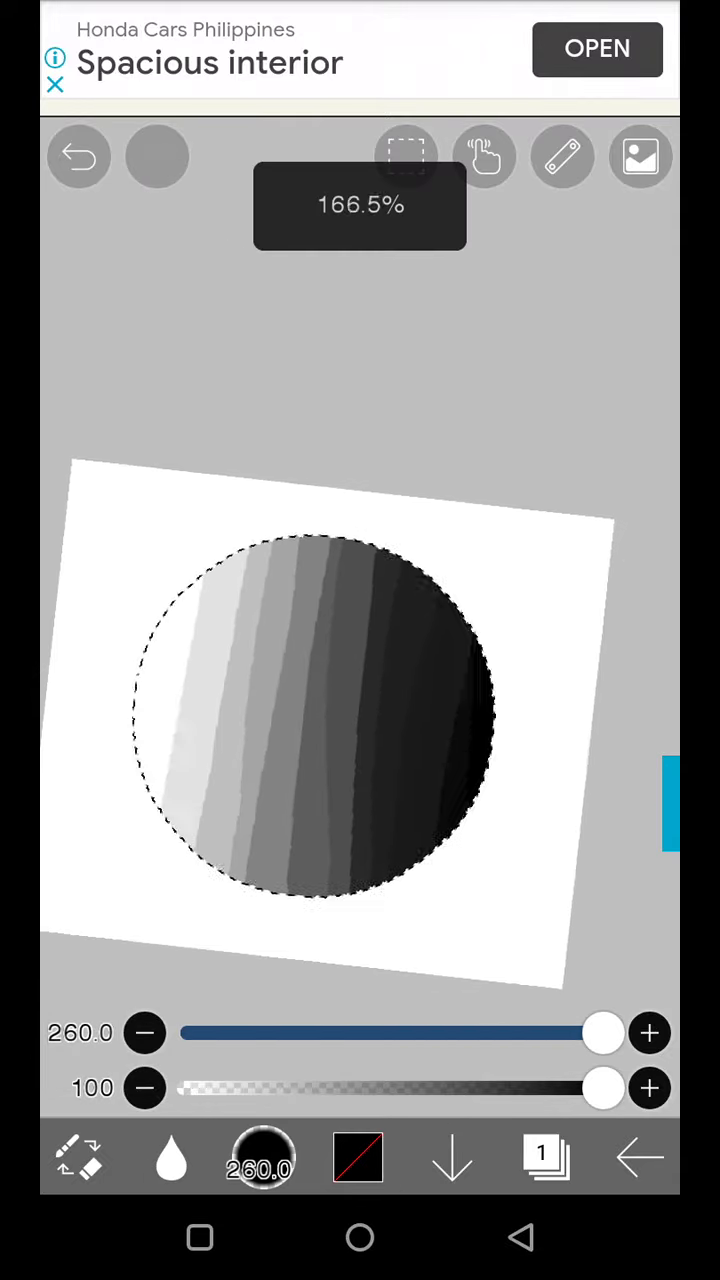
{"action": "left_click_drag", "start_coordinate": [330, 700], "coordinate": [258, 770]}
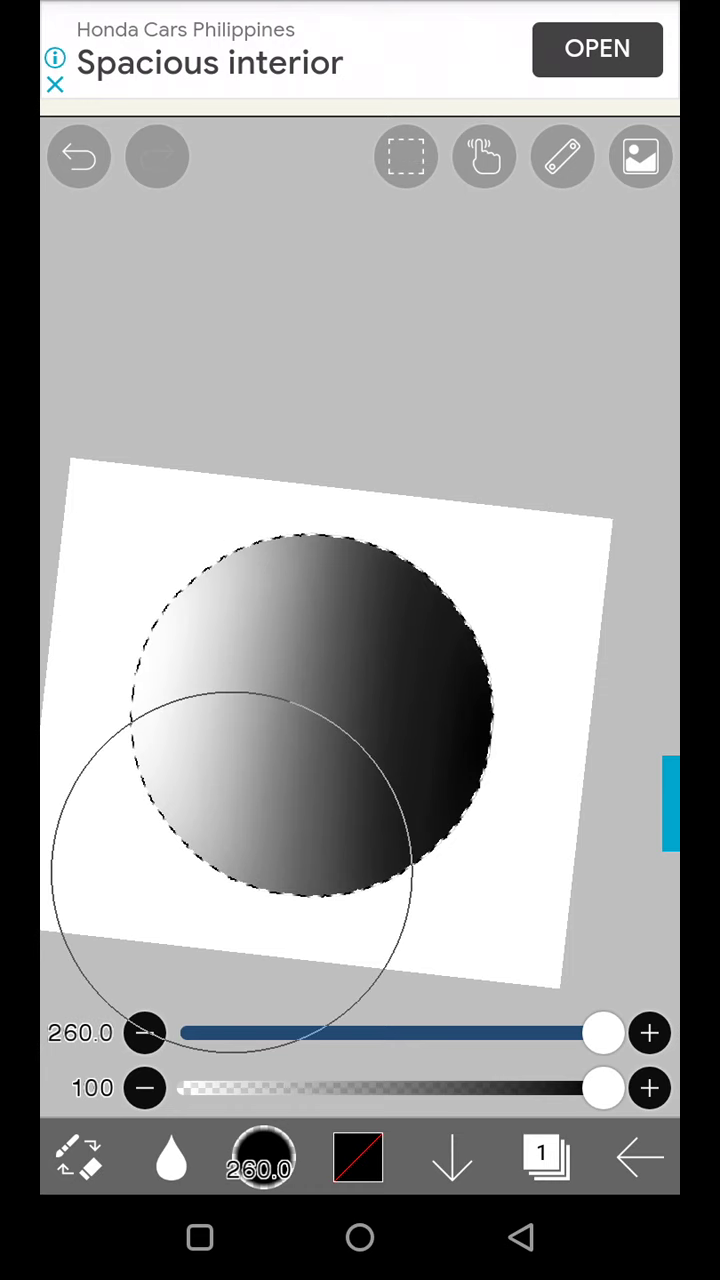
{"action": "left_click_drag", "start_coordinate": [232, 865], "coordinate": [505, 645]}
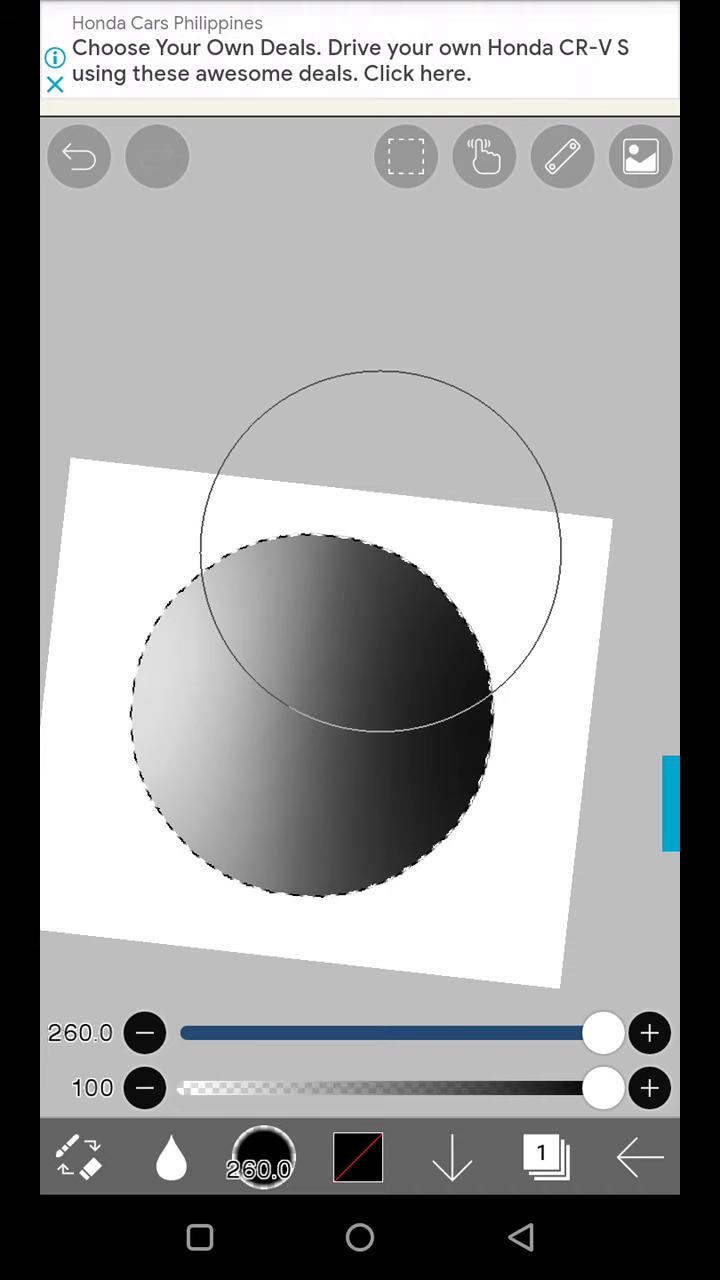
- Select the Selection Layer and clear the circular selection with the Eraser
{"action": "left_click", "coordinate": [546, 1157]}
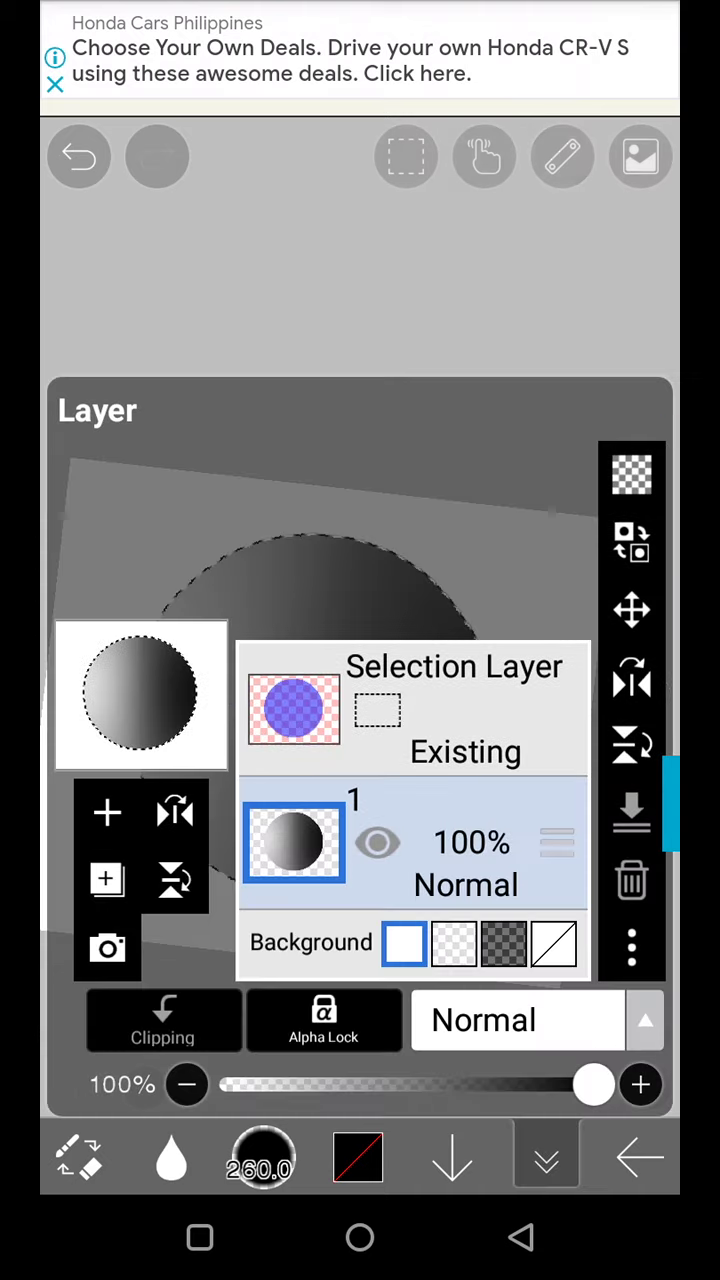
{"action": "left_click", "coordinate": [460, 700]}
{"action": "left_click", "coordinate": [521, 1238]}
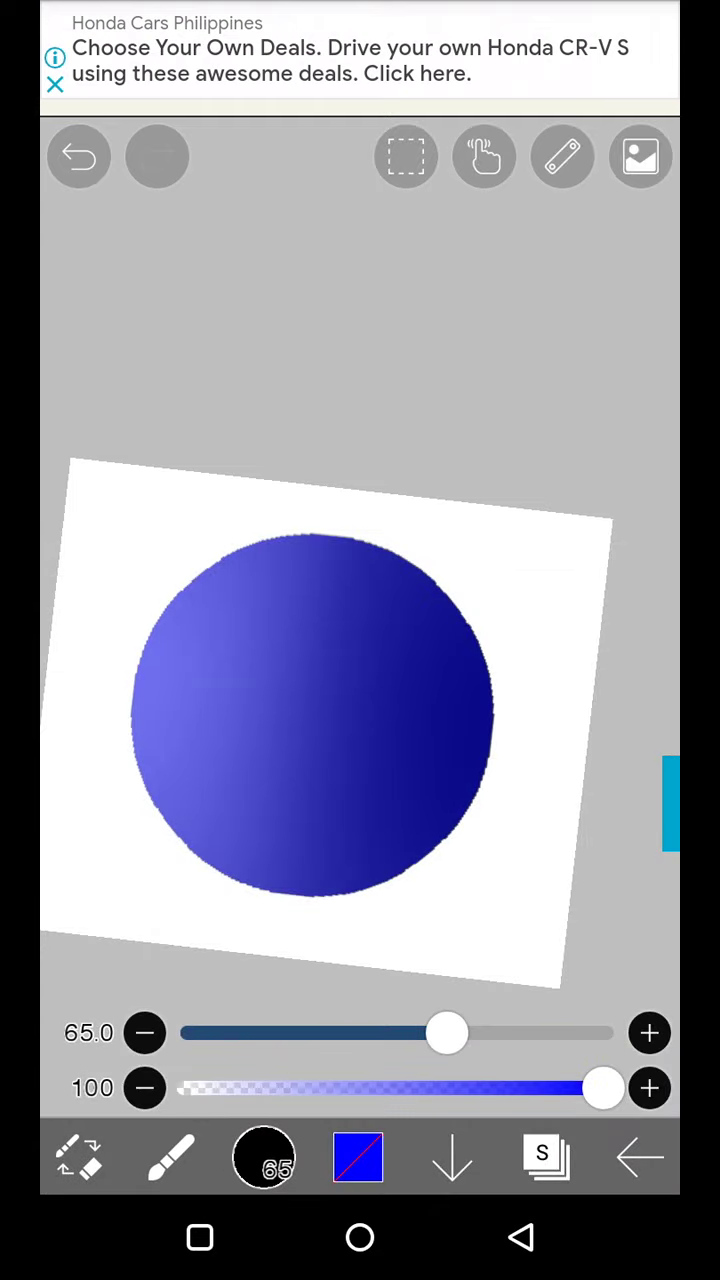
{"action": "left_click", "coordinate": [172, 1157]}
{"action": "left_click", "coordinate": [79, 1157]}
{"action": "left_click", "coordinate": [228, 680]}
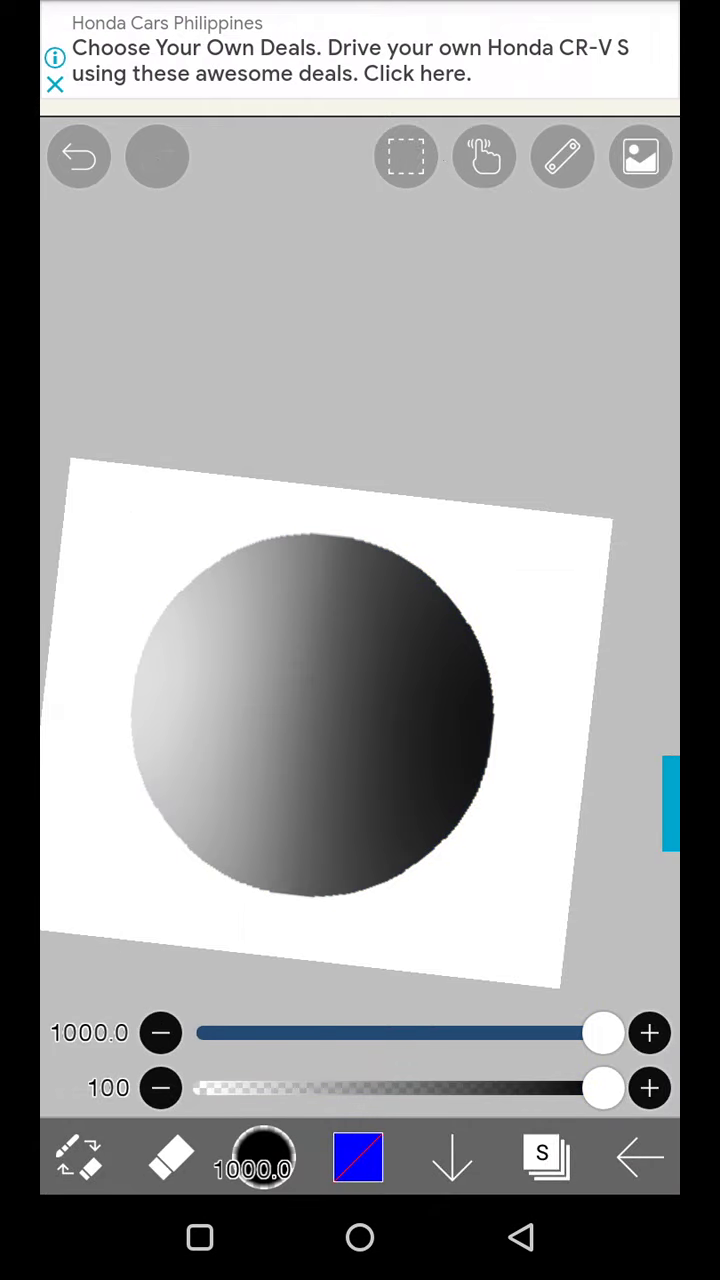